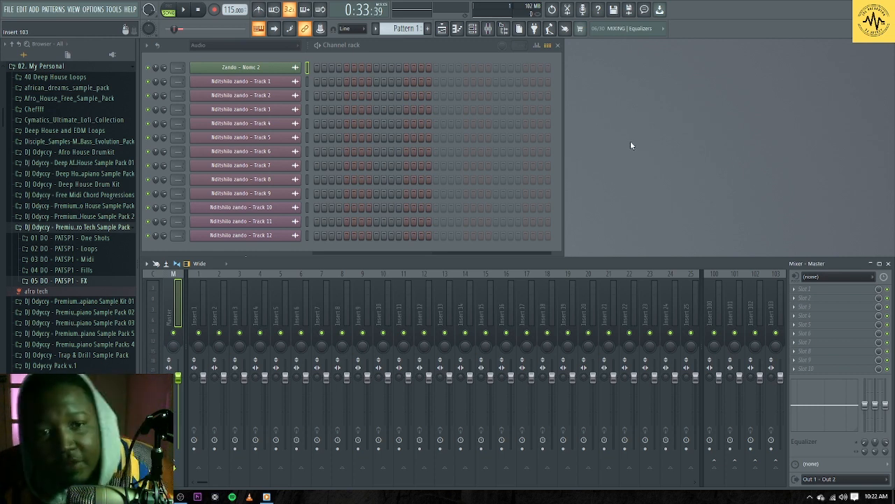
Open the playlist, play back the looped section starting at bar 17, and review the full arrangement of the beat and vocal tracks
click(441, 28)
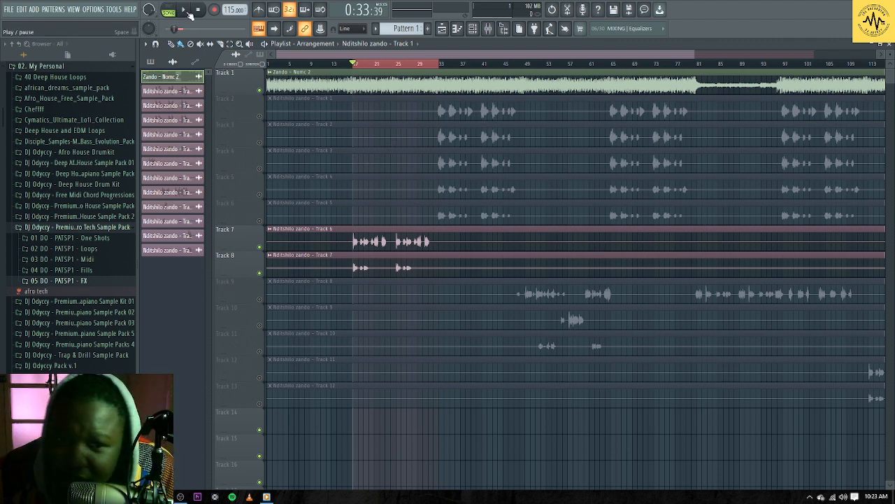
click(184, 10)
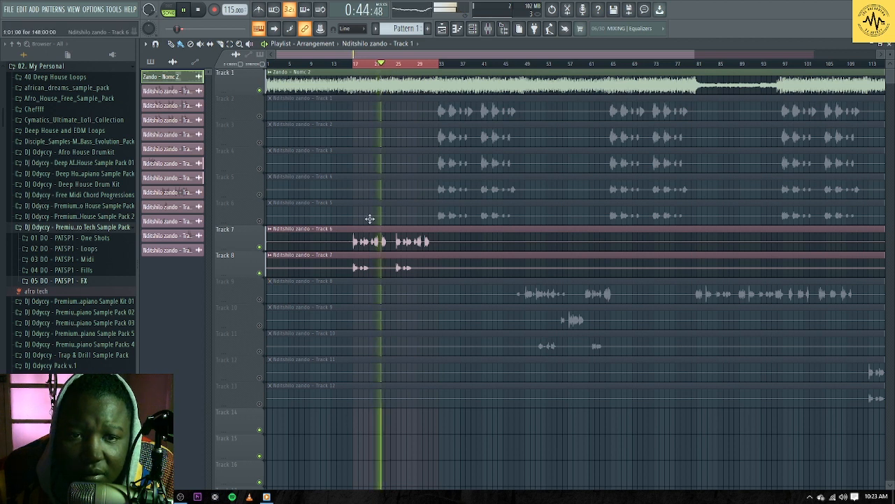
click(200, 11)
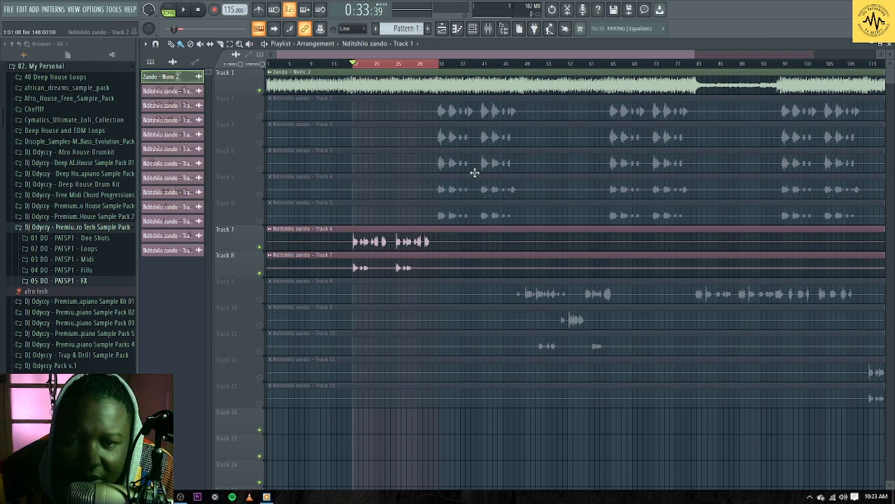
drag(691, 56, 814, 56)
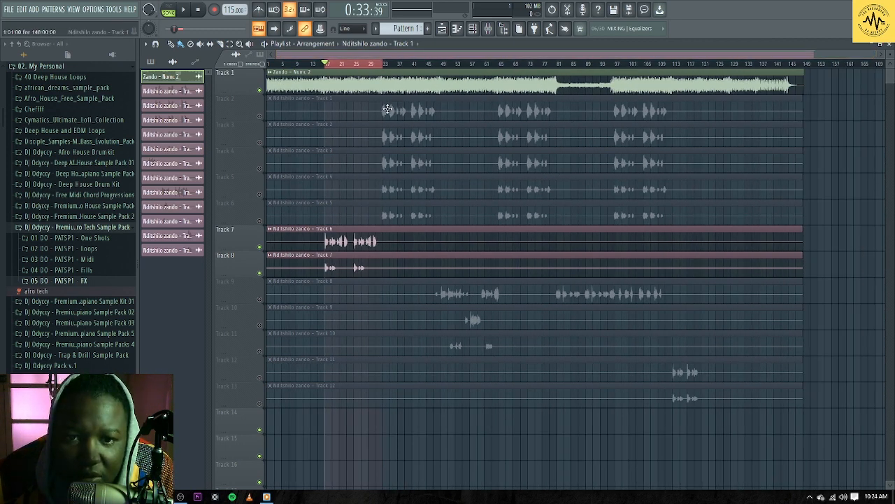
click(890, 45)
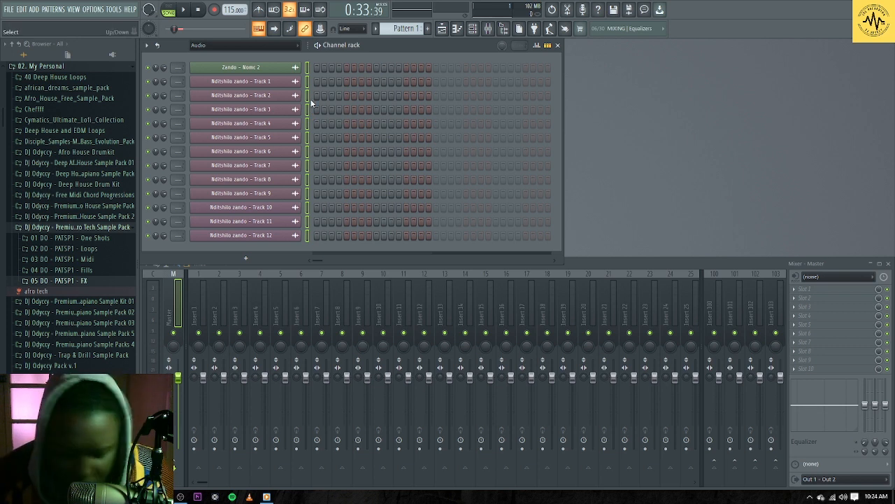
Route all selected audio channels to mixer tracks 1 through 13 and check the routing with a short playback
key(ctrl+l)
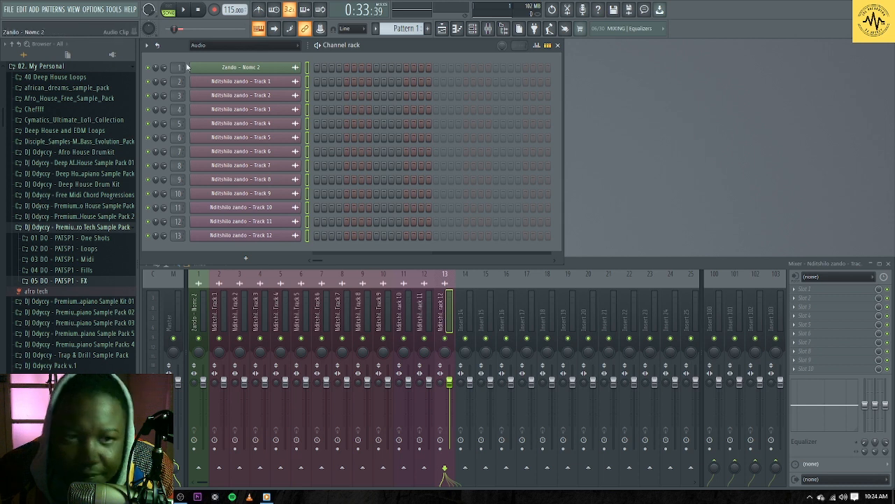
click(185, 11)
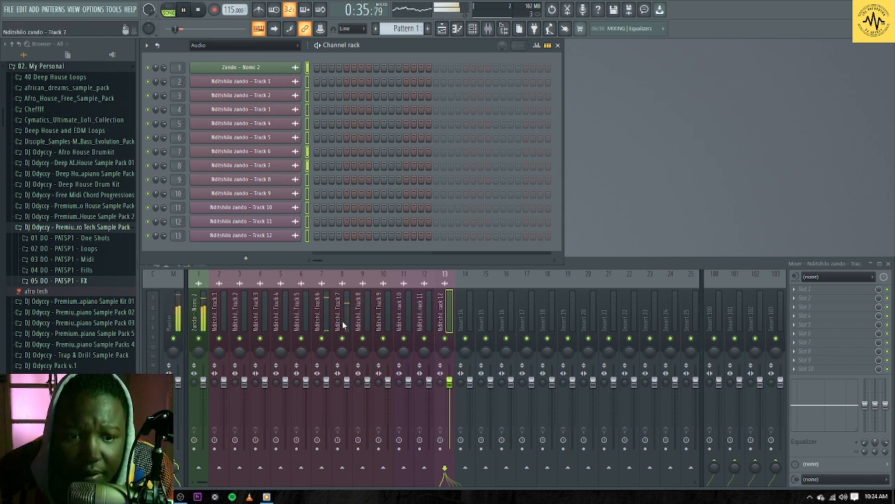
key(space)
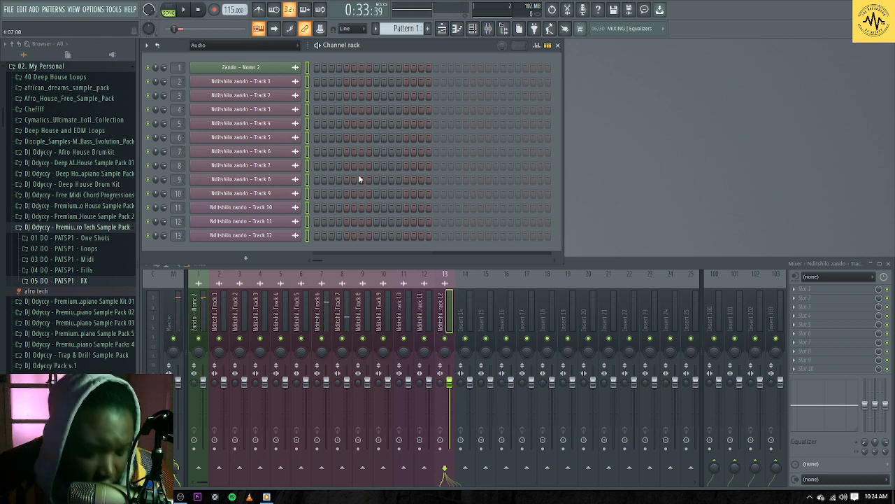
Select mixer tracks 1 through 13 and lower their volume faders together to make headroom
click(205, 315)
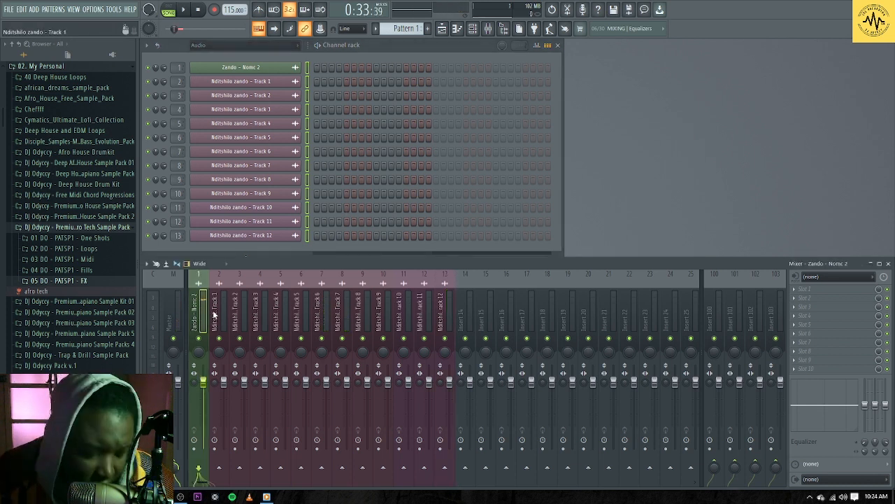
drag(227, 318, 448, 318)
drag(390, 384, 383, 476)
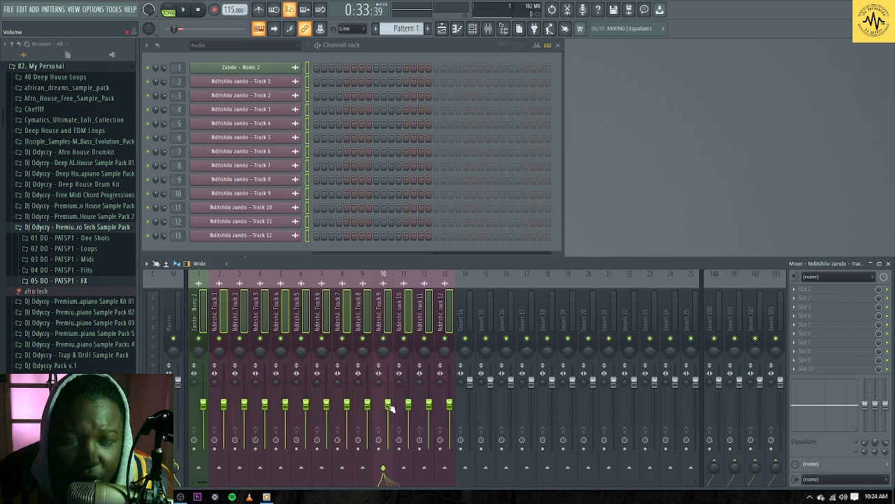
During playback, lower the mixer faders of vocal Track 6 and Track 7 together all the way down
click(185, 10)
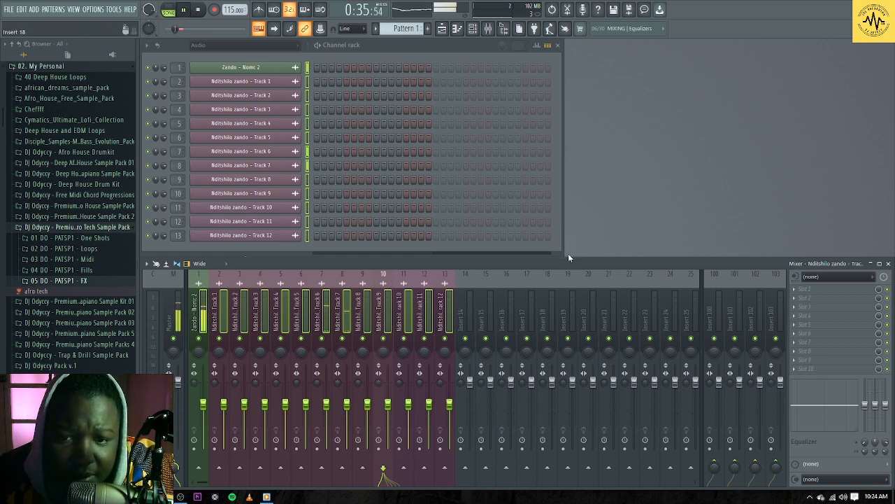
click(329, 316)
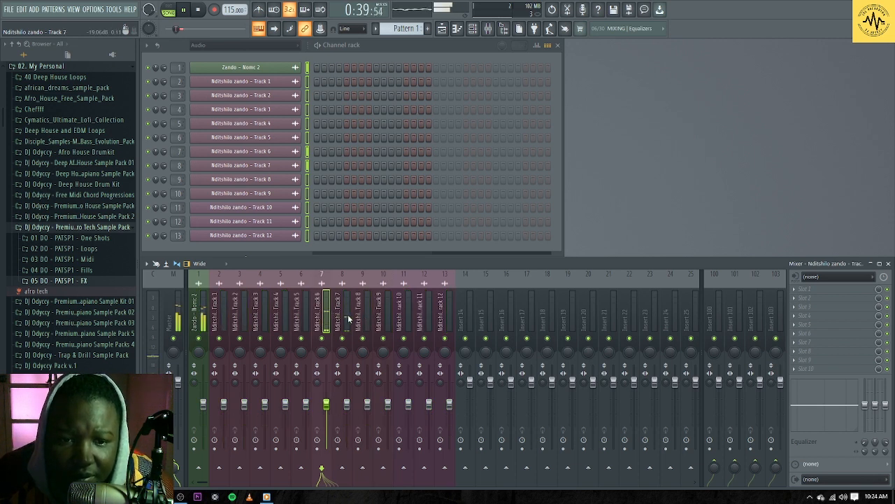
ctrl+click(347, 315)
drag(326, 405, 326, 448)
key(space)
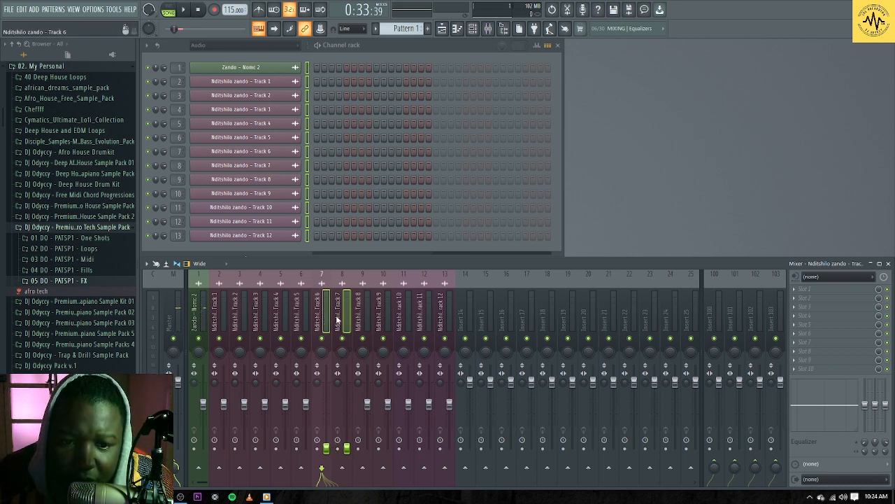
Raise the mixer fader of vocal Track 6 to about 67% (-8.0 dB), balancing it by ear against the beat during playback
click(470, 321)
click(321, 322)
drag(326, 447, 326, 406)
key(space)
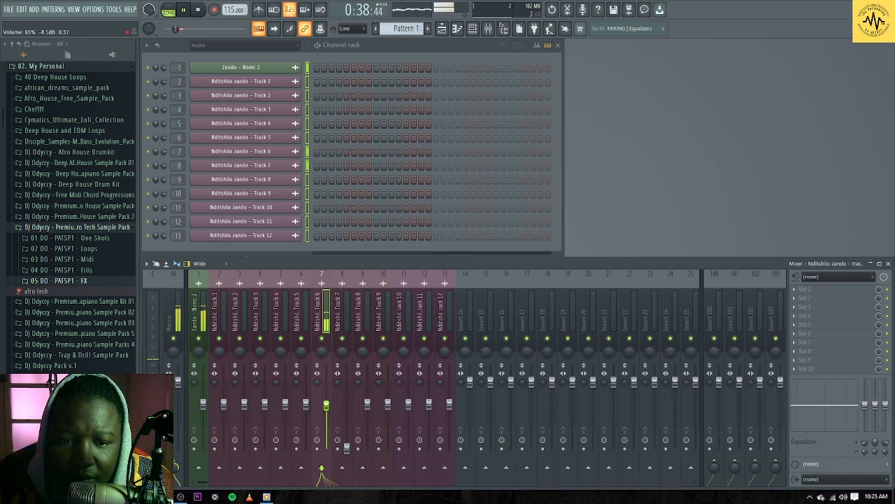
key(space)
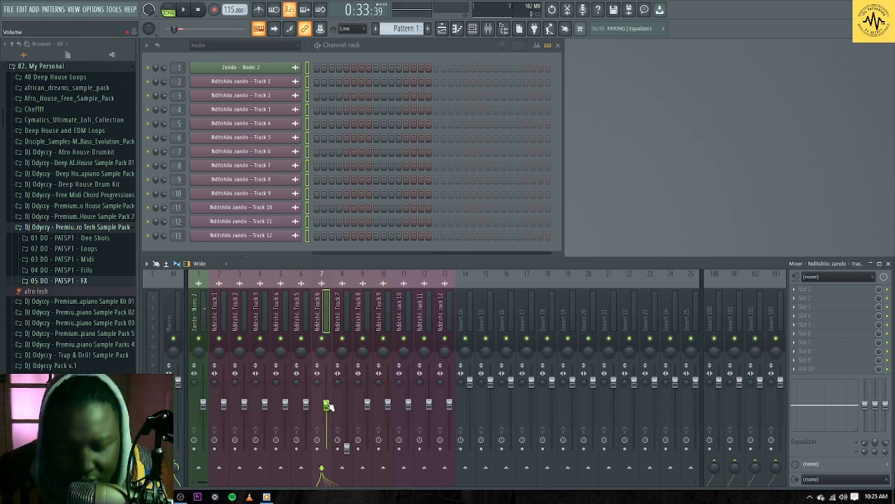
drag(328, 406, 328, 409)
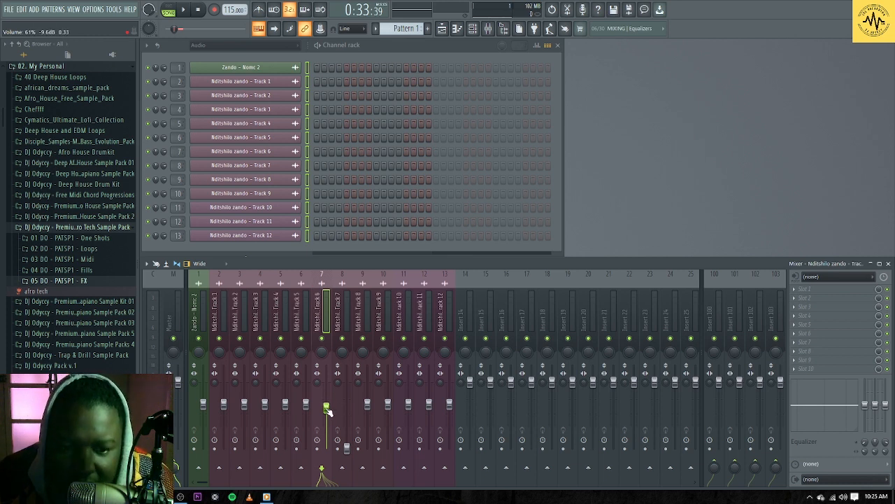
key(space)
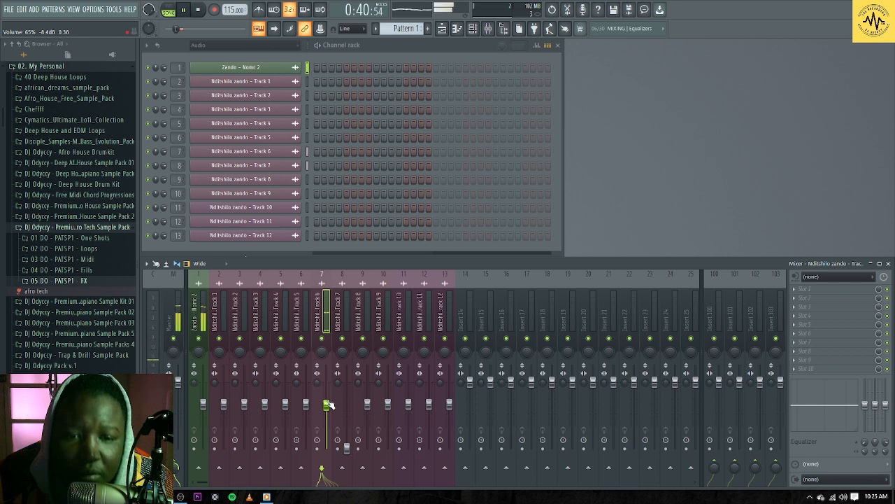
drag(327, 408, 327, 406)
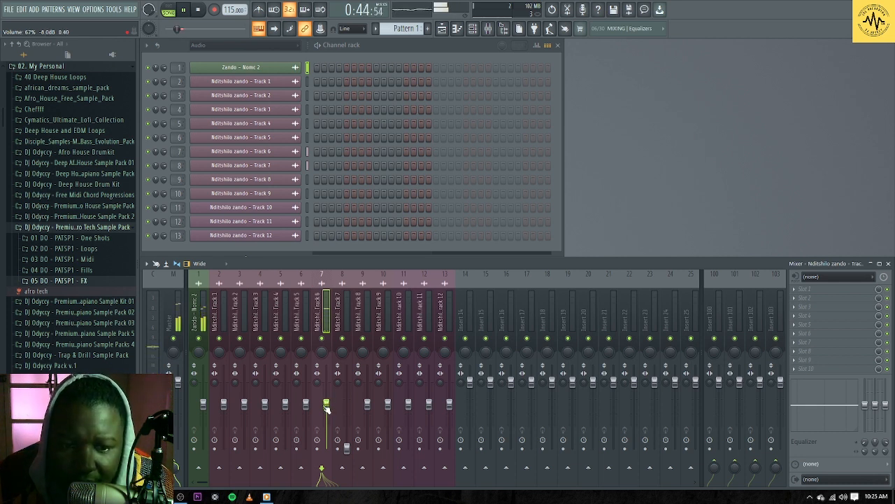
key(space)
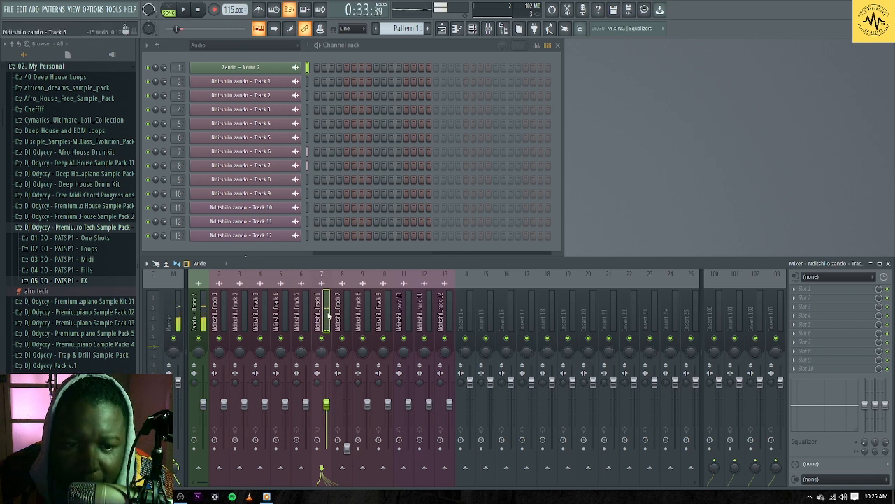
From the beat track's first effect slot, search all plugins for "ant" and mark Auto-Key and Auto-Tune Artist as favorites
click(202, 315)
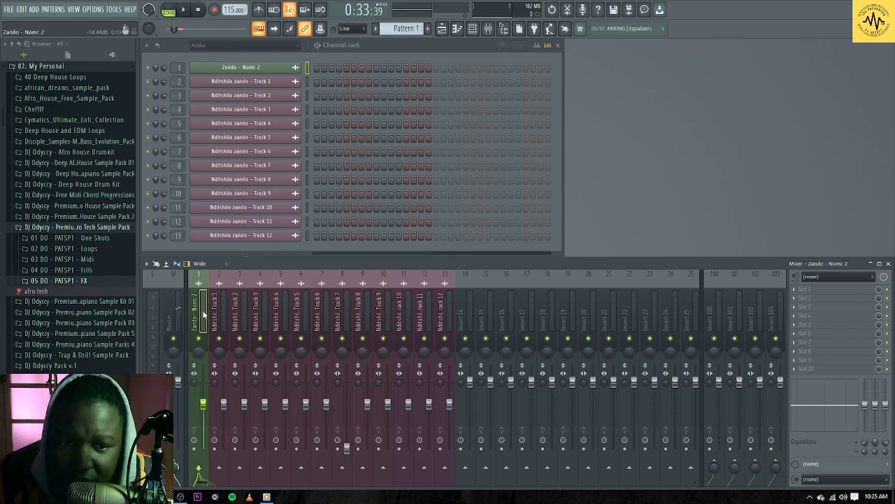
click(796, 289)
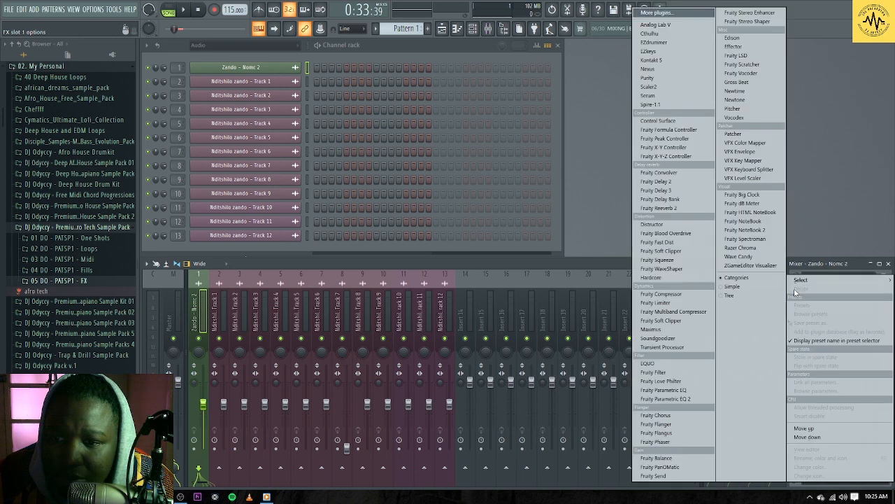
click(684, 13)
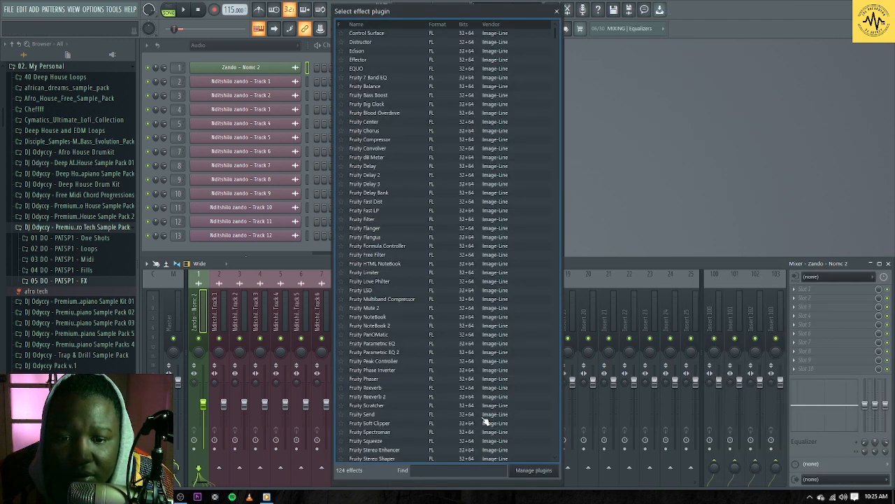
text(ant)
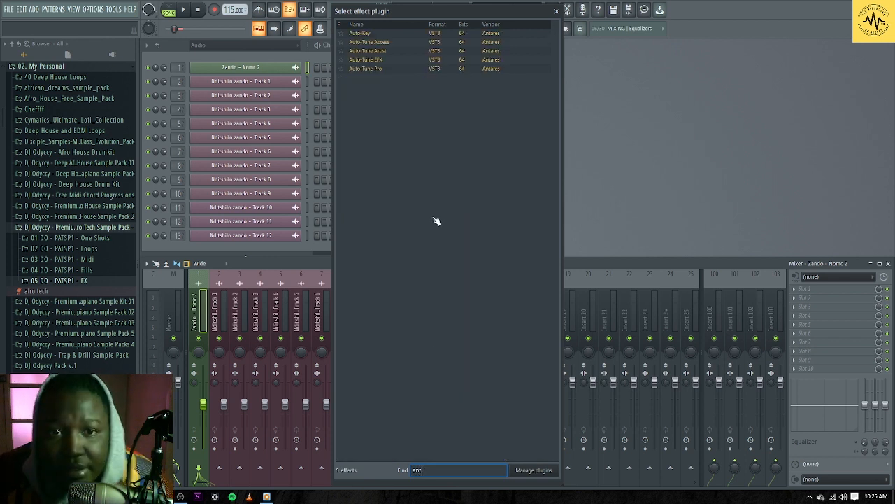
click(352, 34)
click(346, 51)
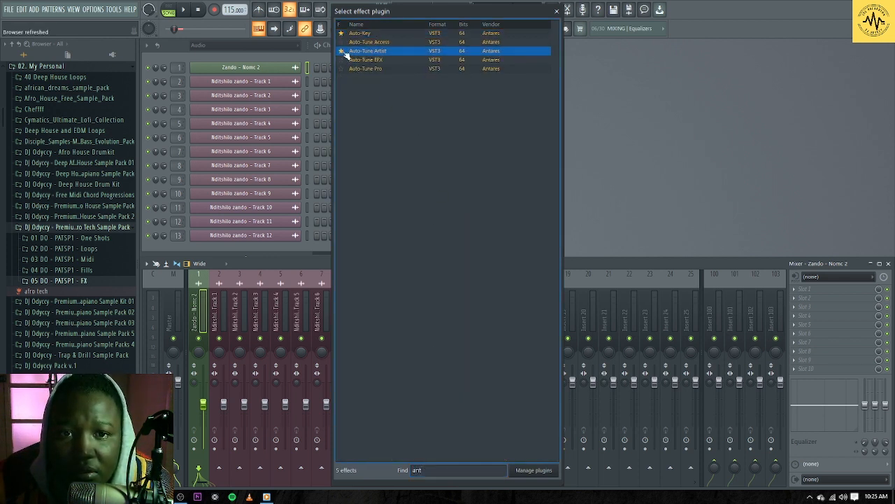
click(557, 10)
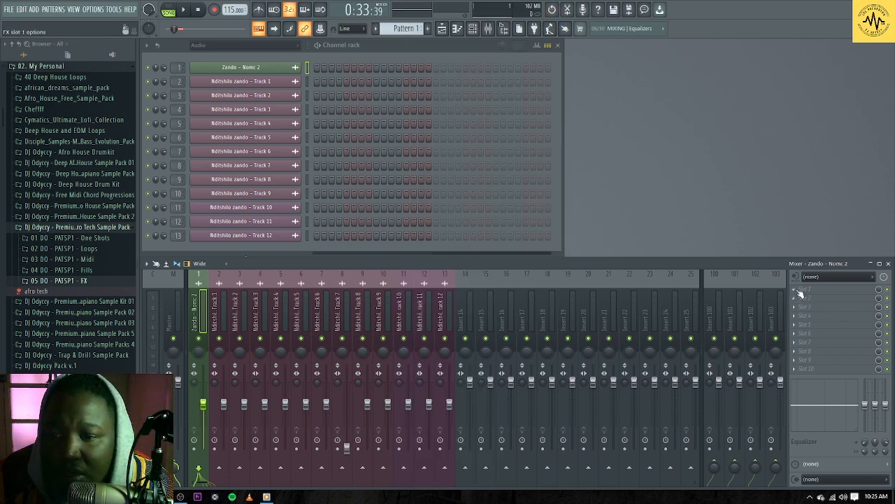
Load Auto-Key into effect slot 1 of the Zando - Nomc 2 mixer track and reposition its window
click(801, 294)
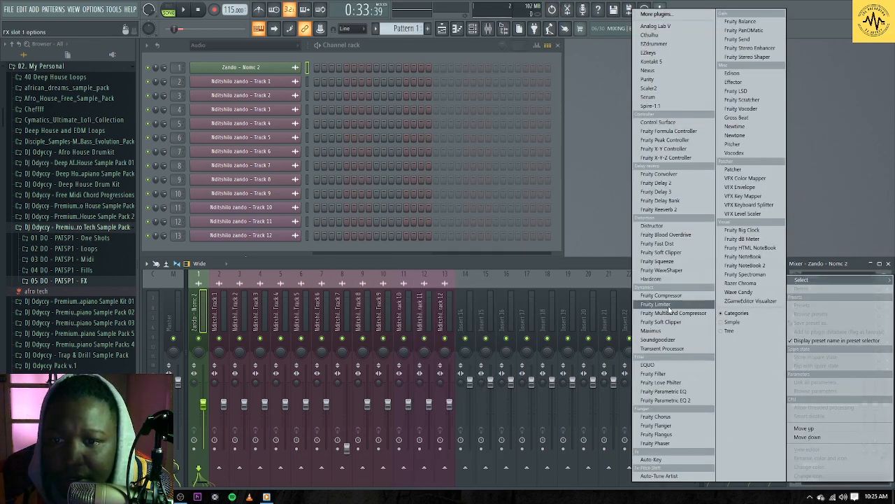
click(671, 460)
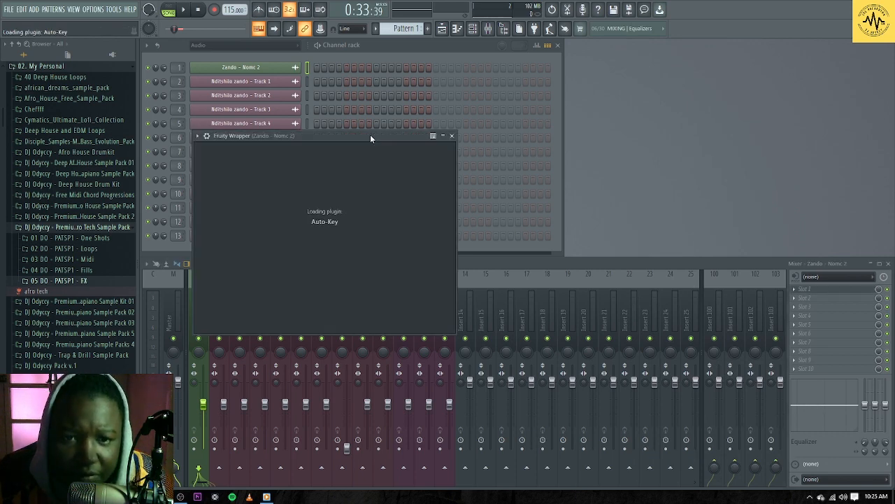
drag(346, 137, 482, 161)
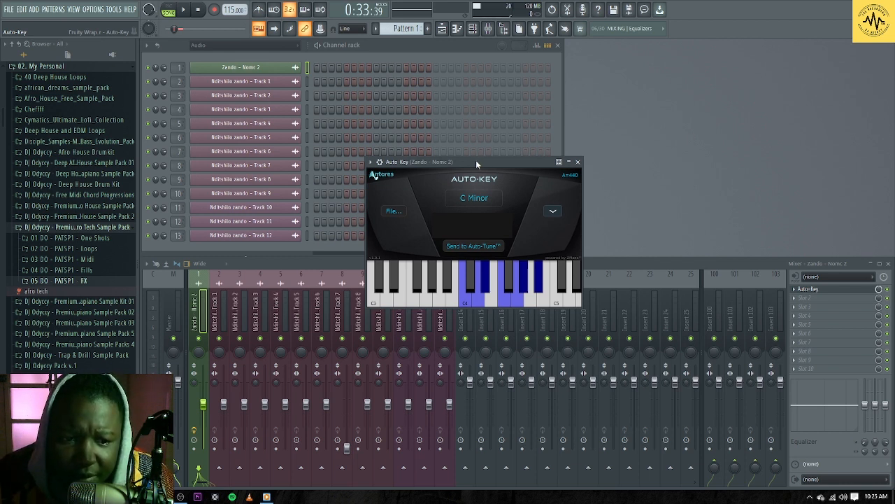
Play the looped section so Auto-Key can detect the key of the beat, and stop playback
key(space)
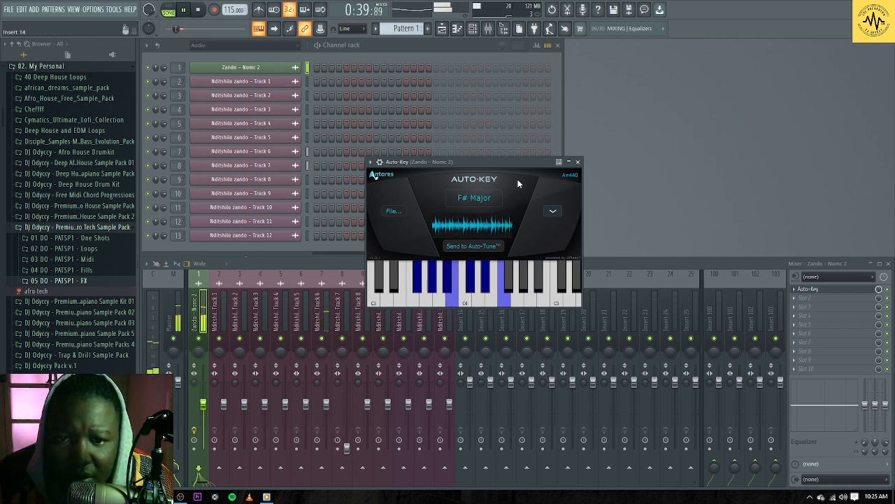
drag(500, 161, 521, 117)
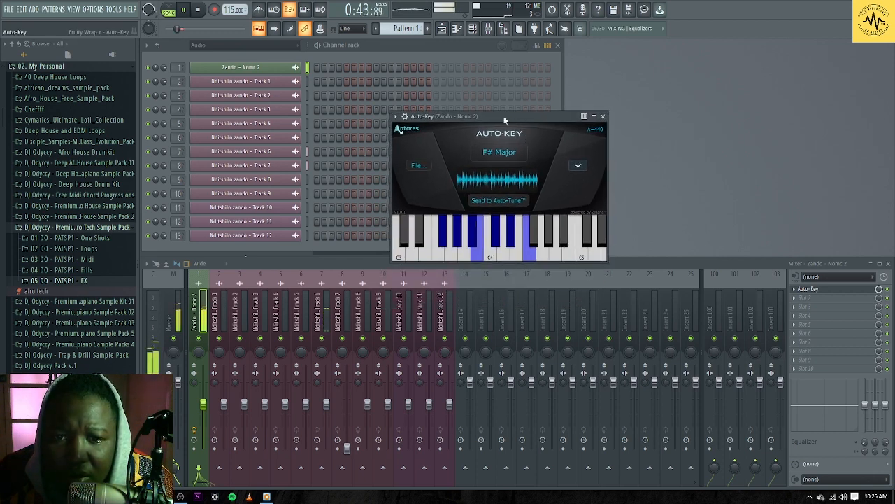
key(space)
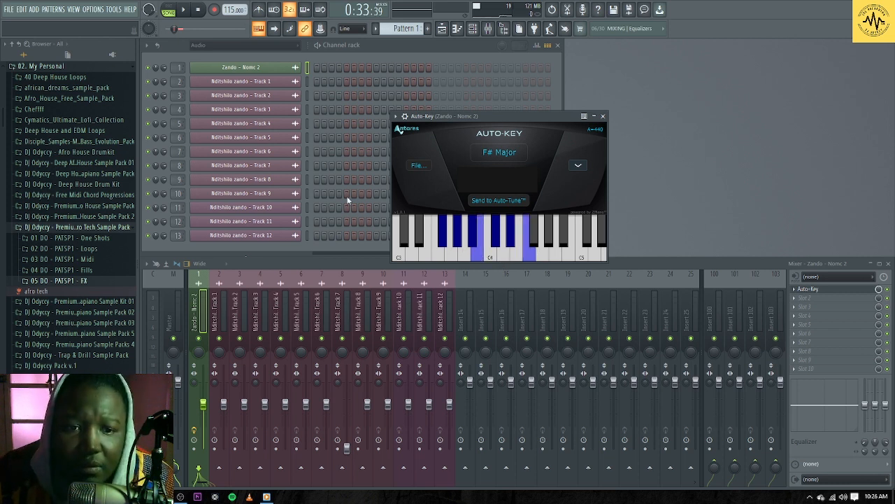
Switch the channel rack filter from Audio to All
click(225, 45)
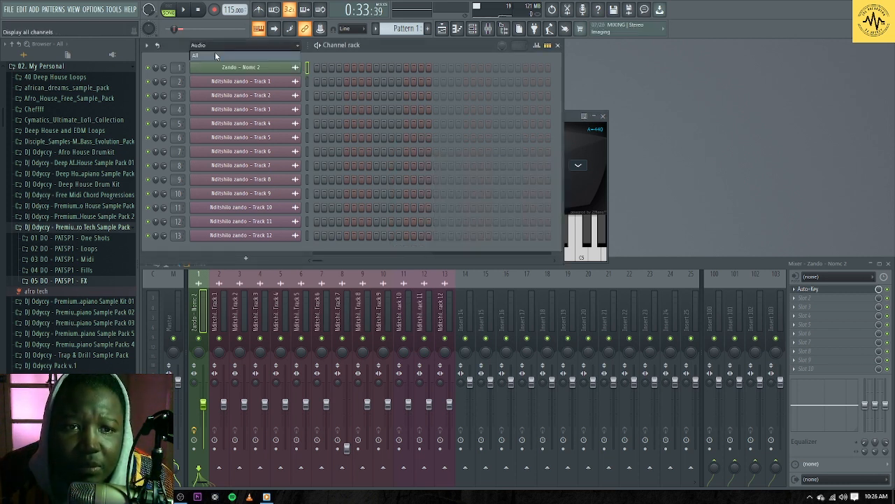
click(215, 52)
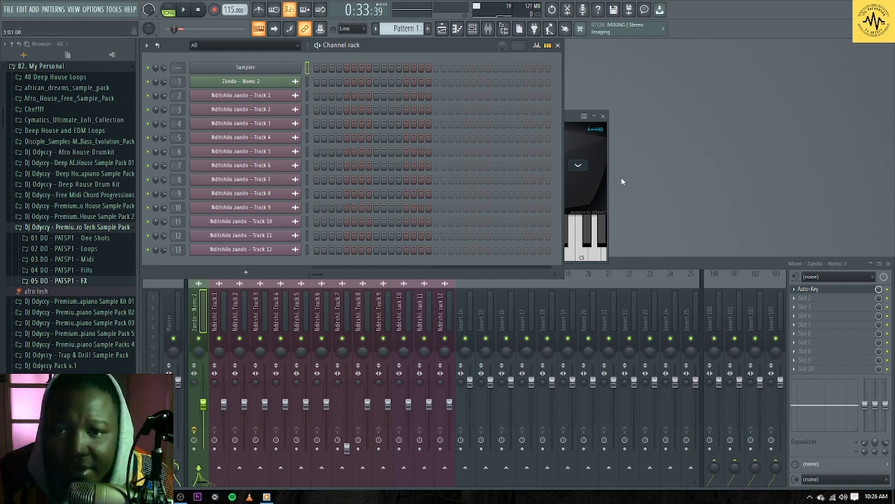
Close the Auto-Key window and delete Auto-Key from effect slot 1 of the Zando - Nomc 2 mixer track
click(603, 116)
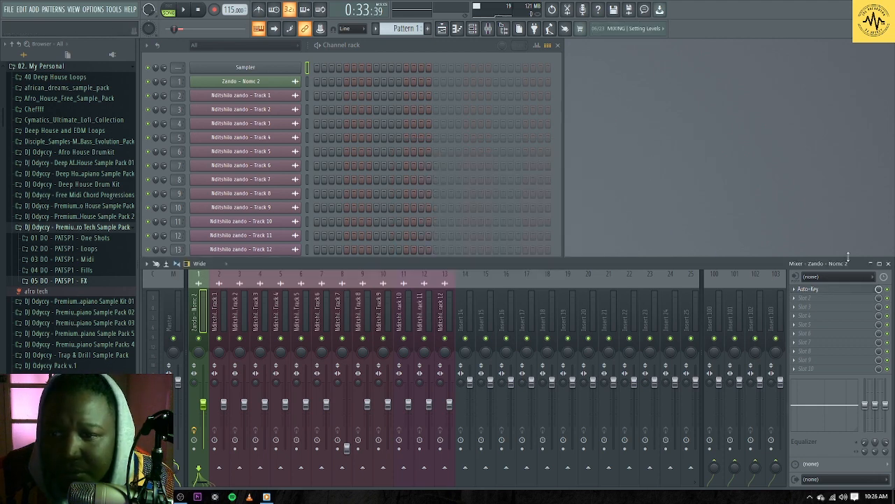
right_click(803, 291)
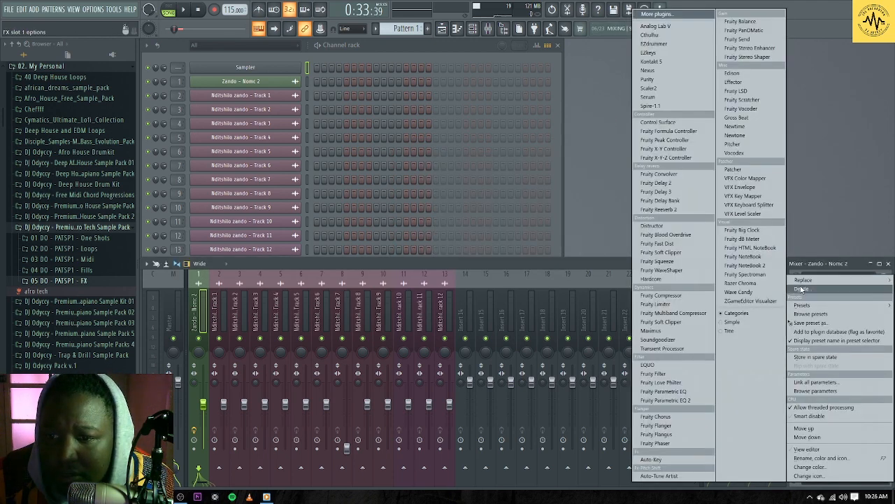
click(802, 291)
click(494, 281)
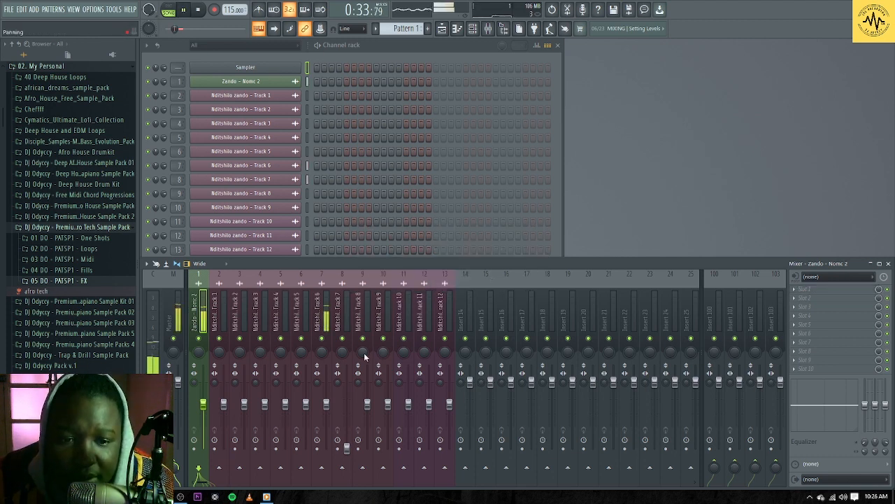
Load Auto-Tune Artist into effect slot 1 of the Nditshilo zando - Track 6 mixer track and reposition its window
click(326, 311)
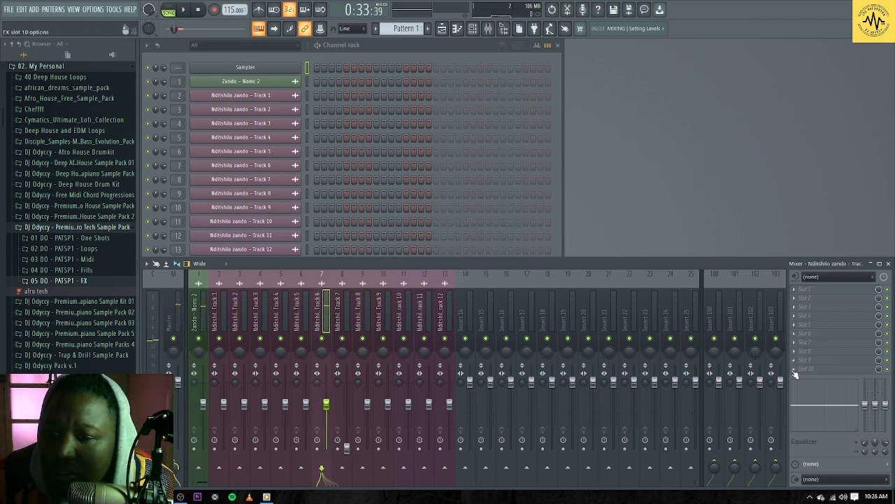
click(798, 288)
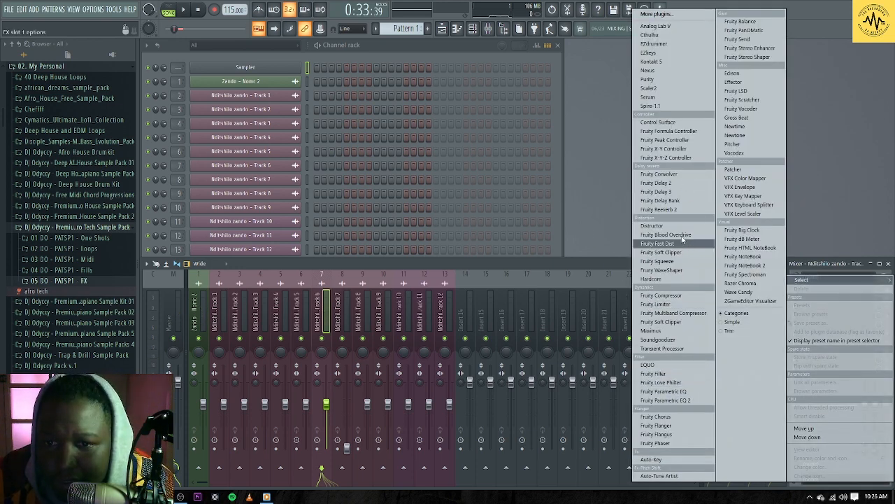
click(672, 476)
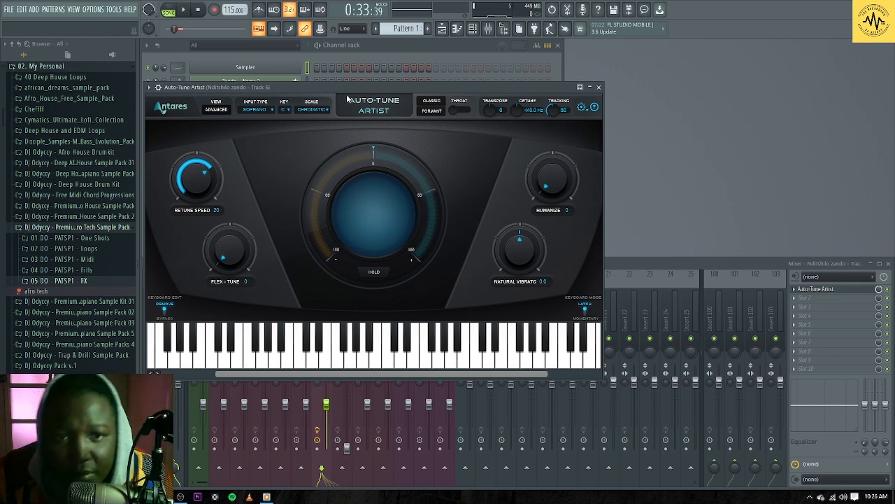
drag(344, 89, 426, 93)
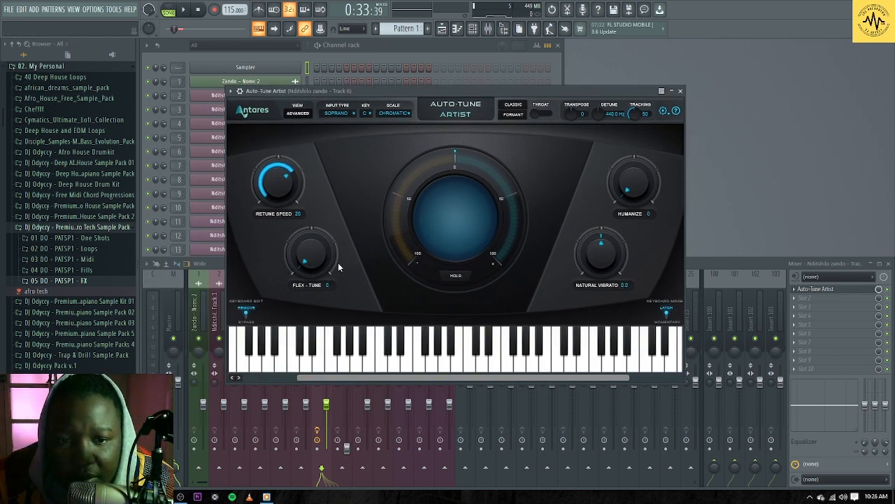
drag(419, 92, 431, 108)
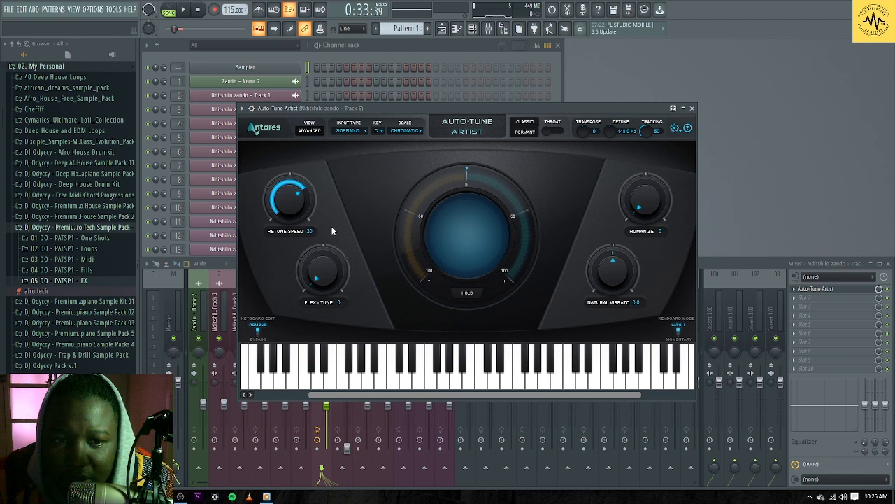
Configure Auto-Tune Artist with the Minor scale, key Eb and input type Alto/Tenor
click(415, 133)
click(417, 148)
click(380, 133)
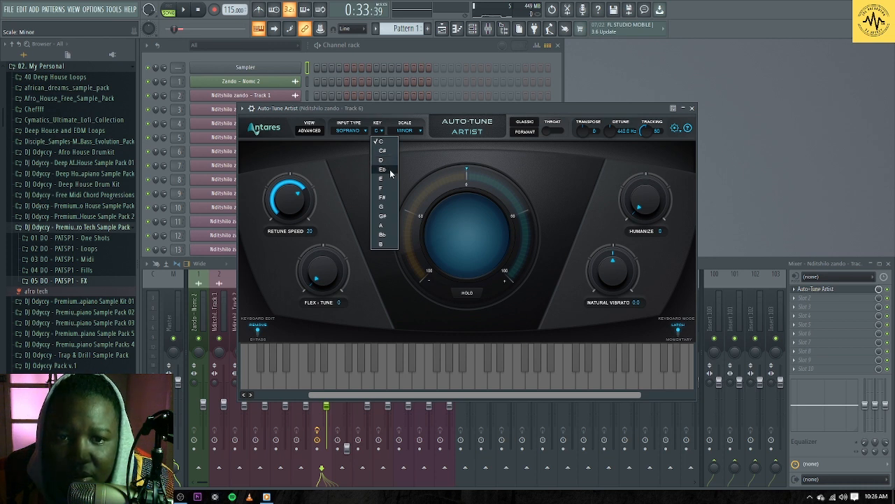
click(389, 171)
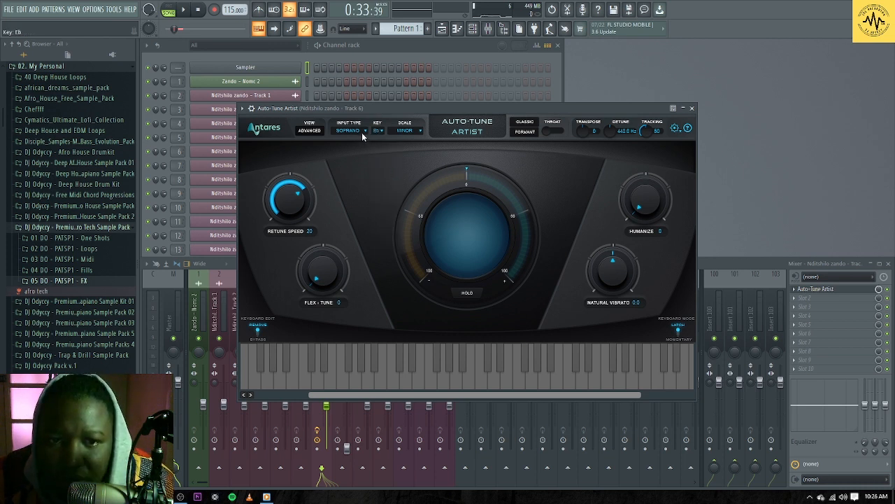
click(362, 132)
click(361, 153)
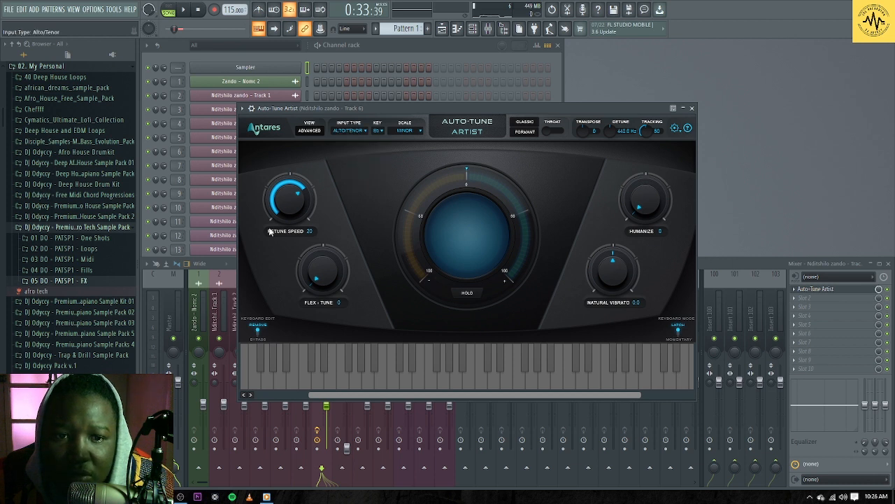
Set Auto-Tune's Retune Speed to 0 and play the looped section to hear the effect
drag(298, 212, 290, 183)
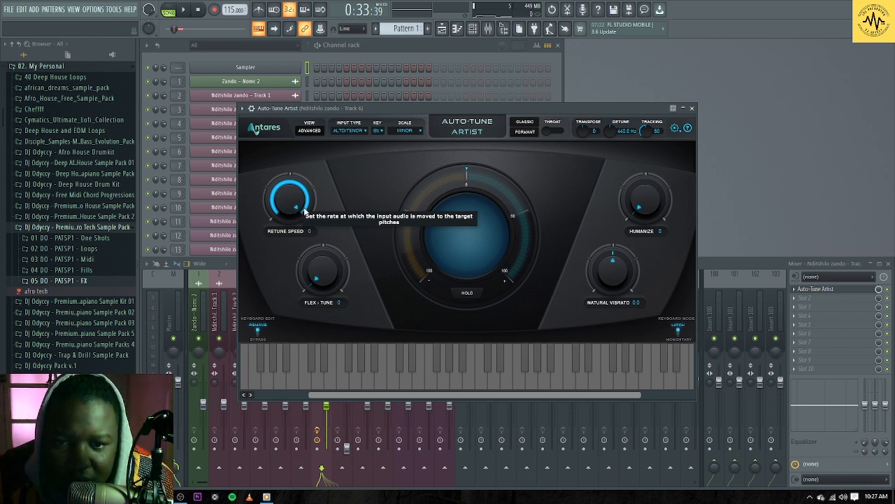
key(space)
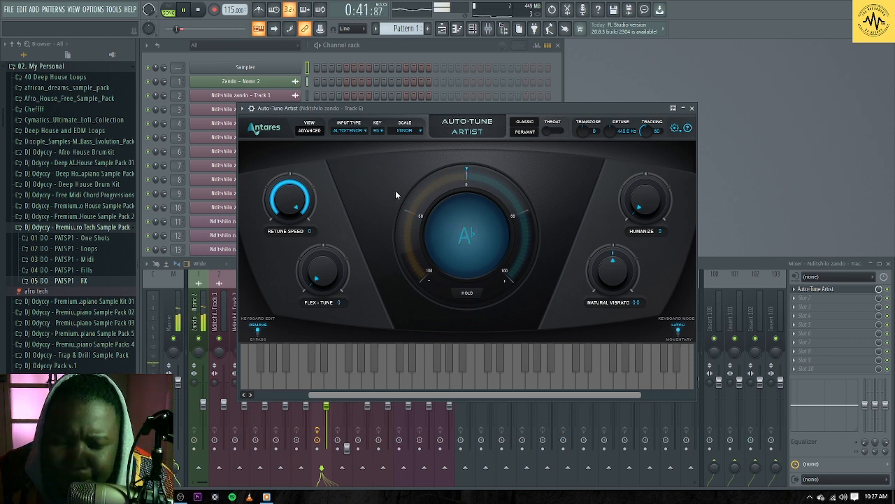
key(space)
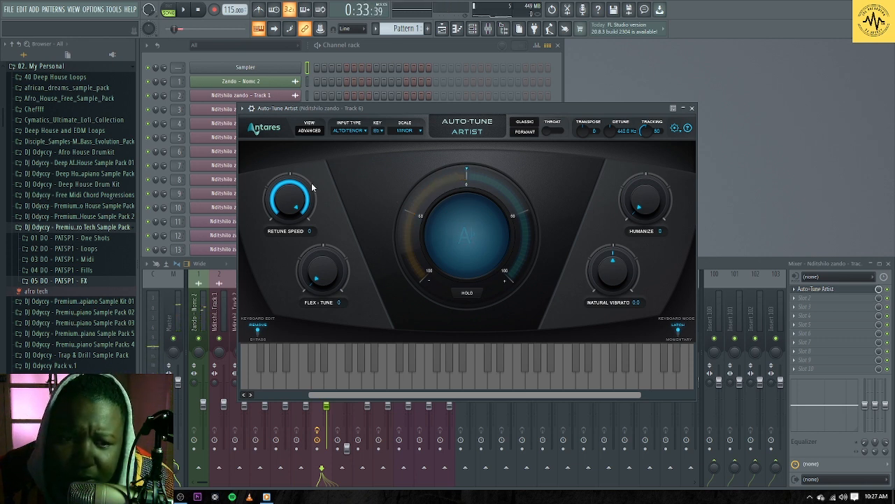
Set Auto-Tune's Retune Speed to 23 while auditioning the looped section, close the plugin window and stop playback
scroll(293, 203, up, 3)
scroll(294, 203, up, 10)
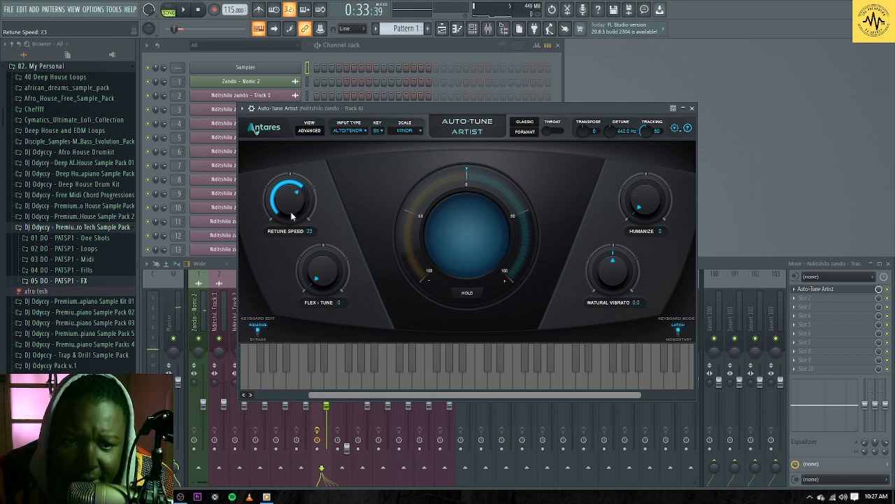
scroll(295, 202, down, 1)
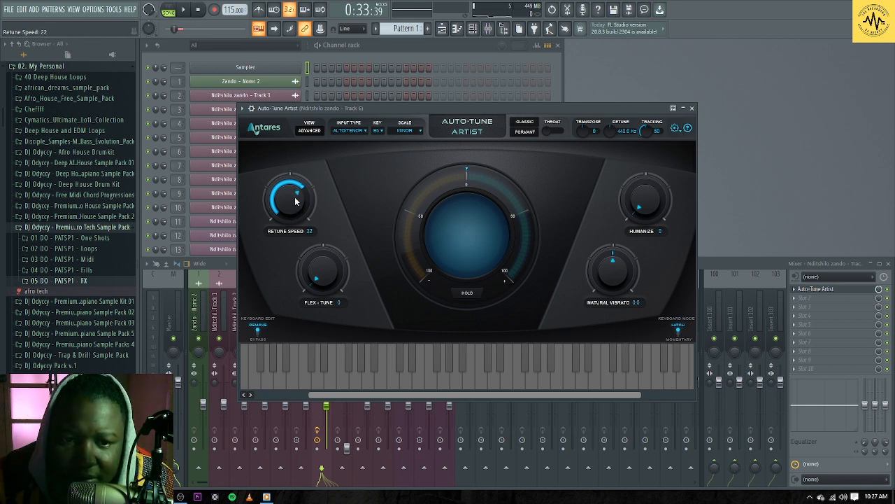
scroll(302, 201, down, 1)
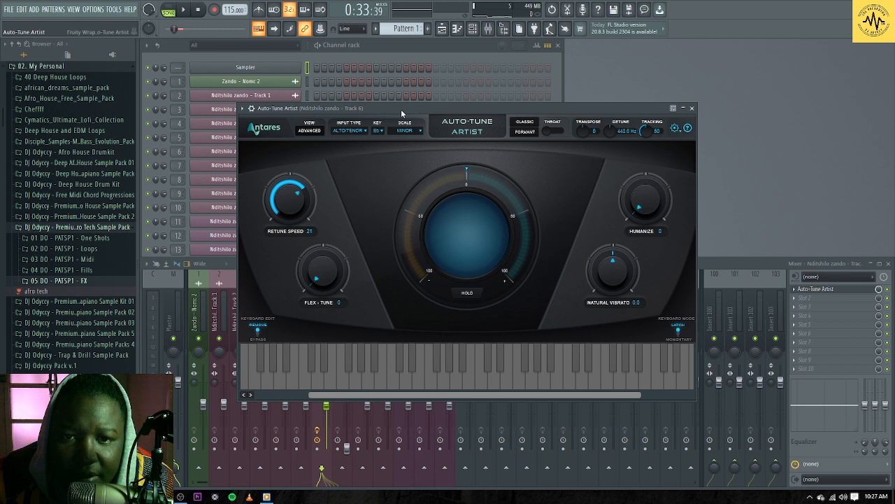
key(space)
scroll(303, 201, up, 1)
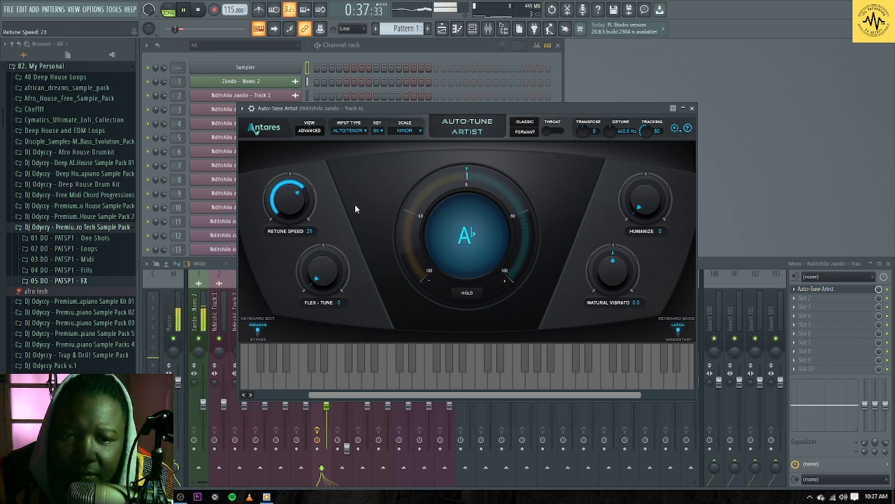
scroll(299, 204, up, 2)
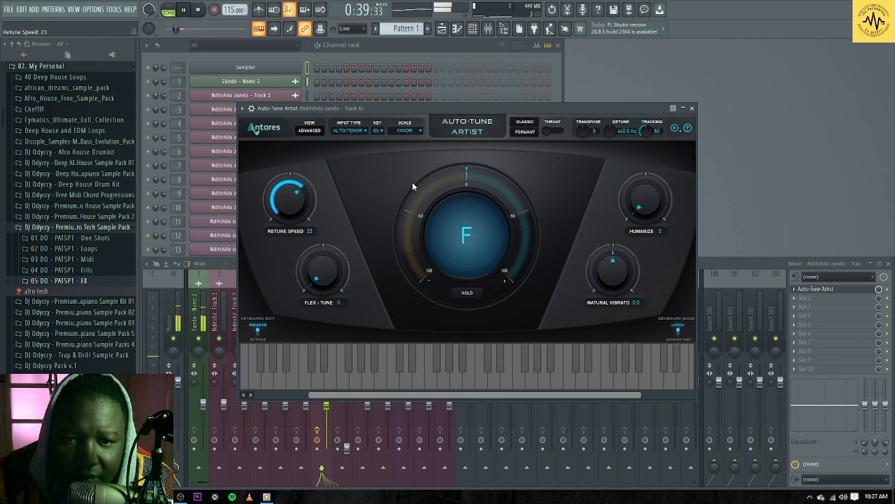
click(692, 108)
key(space)
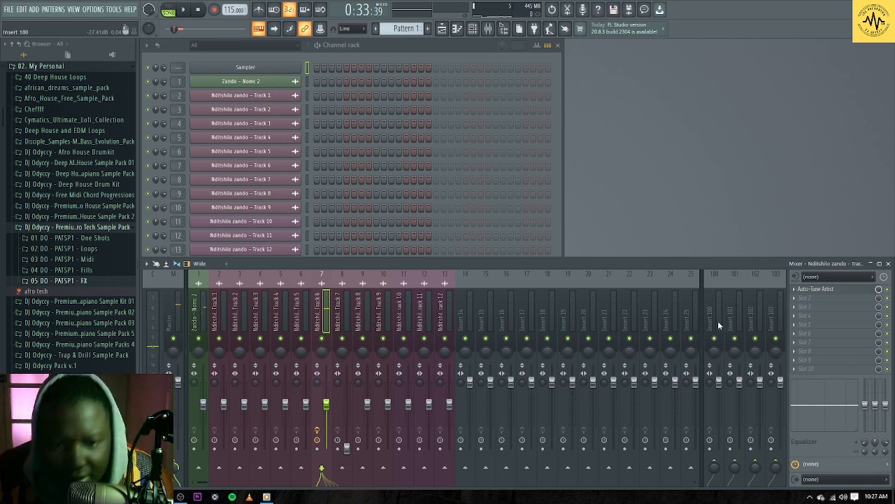
Load Fruity Parametric EQ 2 into effect slot 2 of the Nditshilo zando - Track 6 mixer track, reposition its window and close it
click(796, 301)
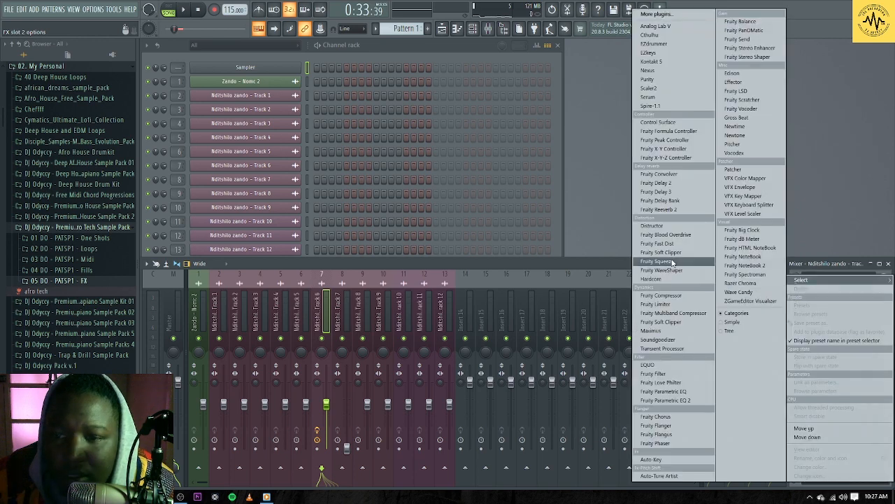
click(661, 400)
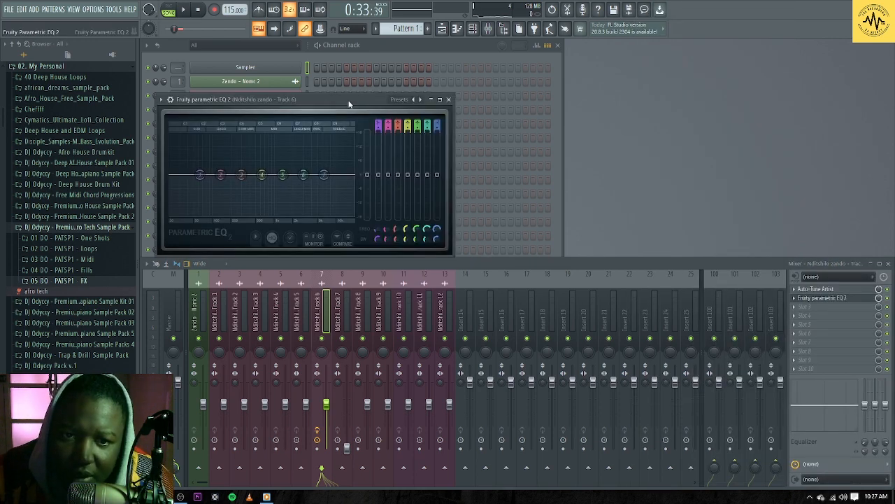
drag(348, 96, 590, 115)
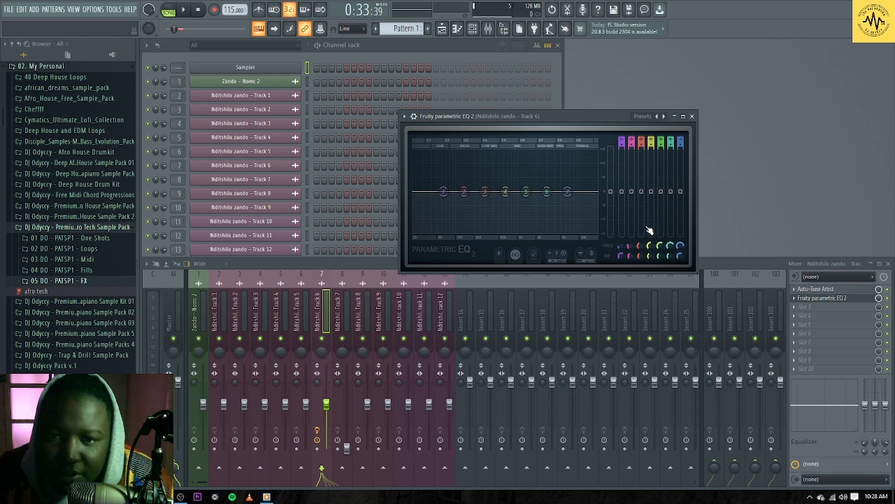
click(692, 116)
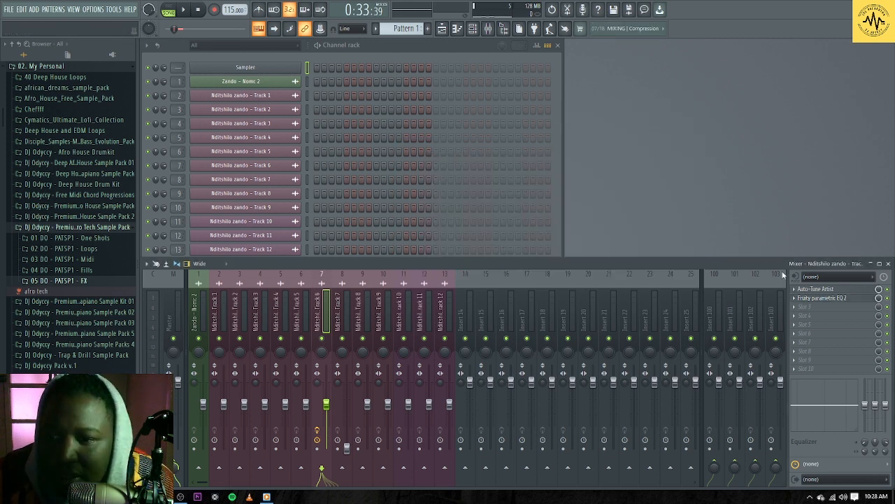
click(822, 298)
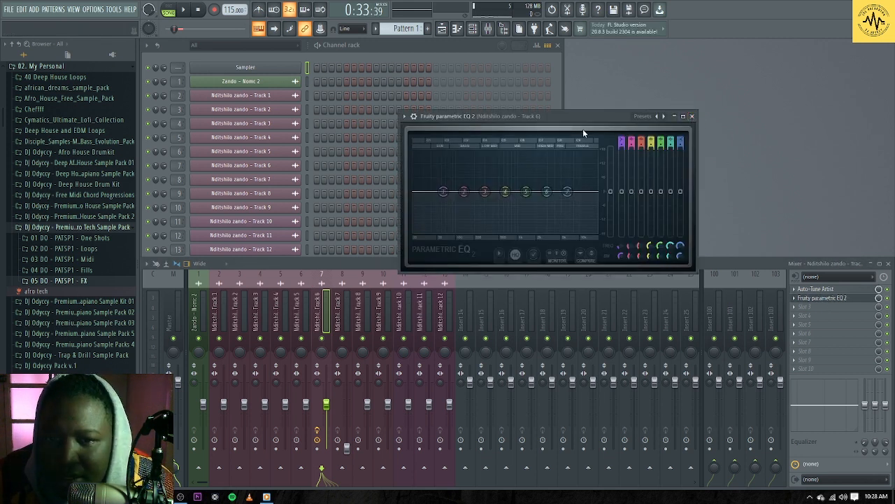
click(692, 116)
From effect slot 2, search all plugins for "fab" and mark Pro-Q 3, Pro-C 2 and Pro-DS as favorites
right_click(836, 298)
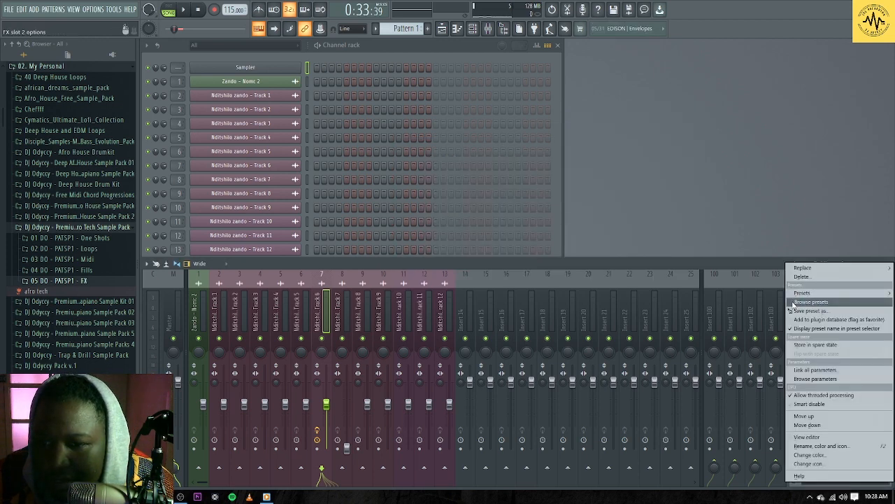
mouse_move(801, 270)
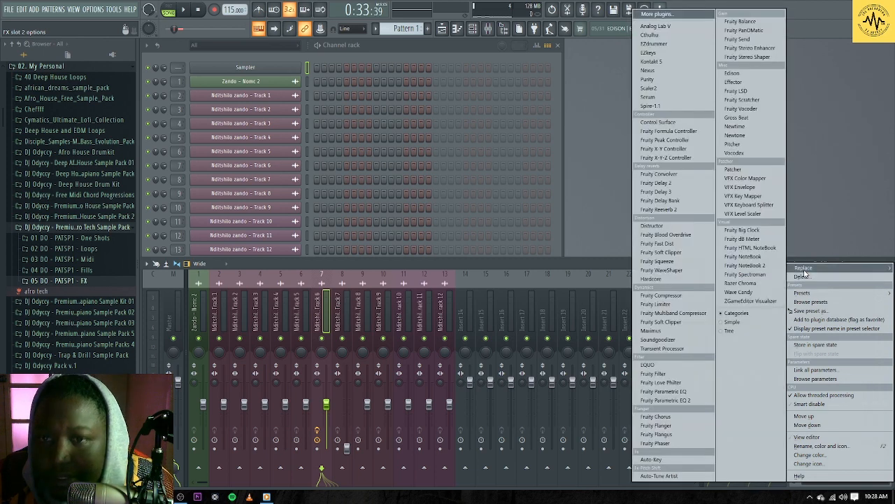
click(656, 14)
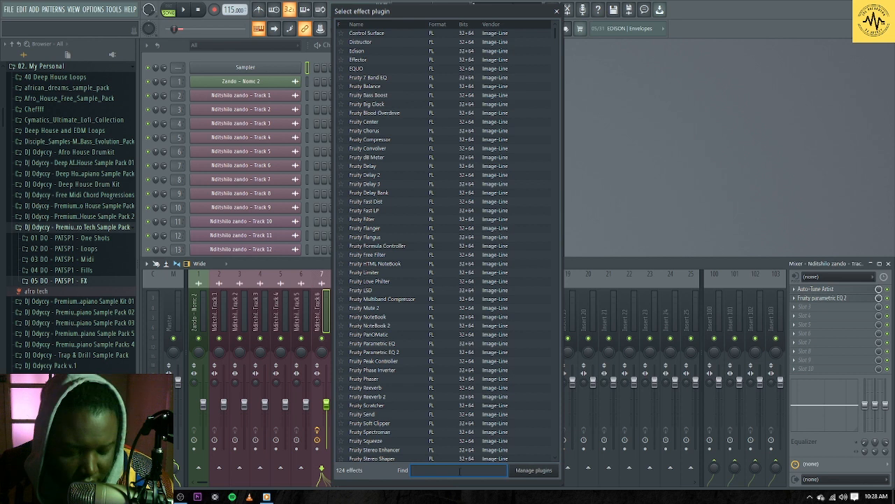
text(fab)
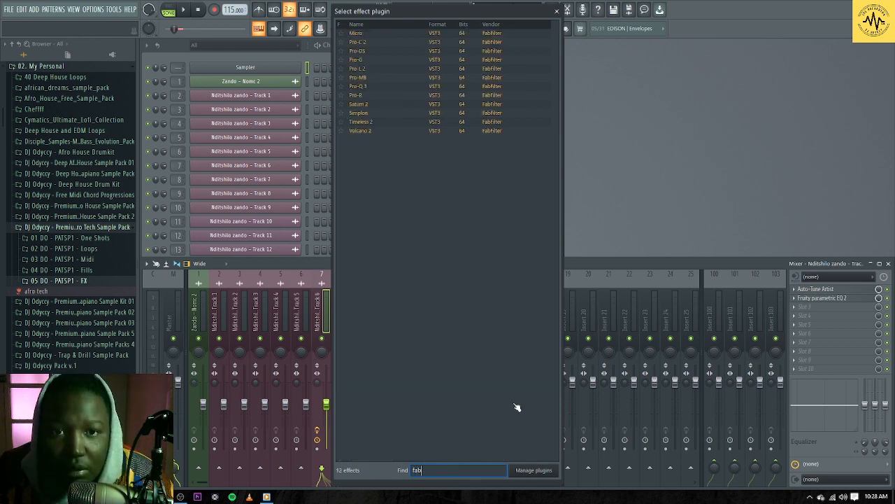
click(343, 86)
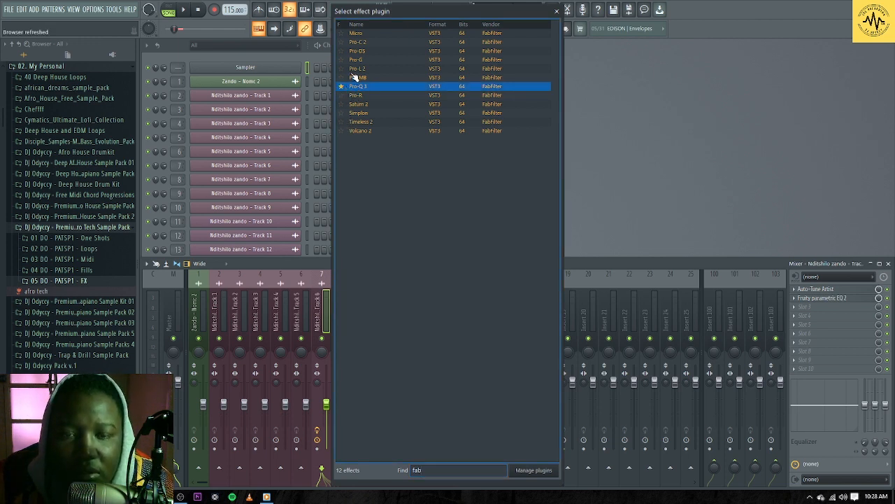
click(346, 43)
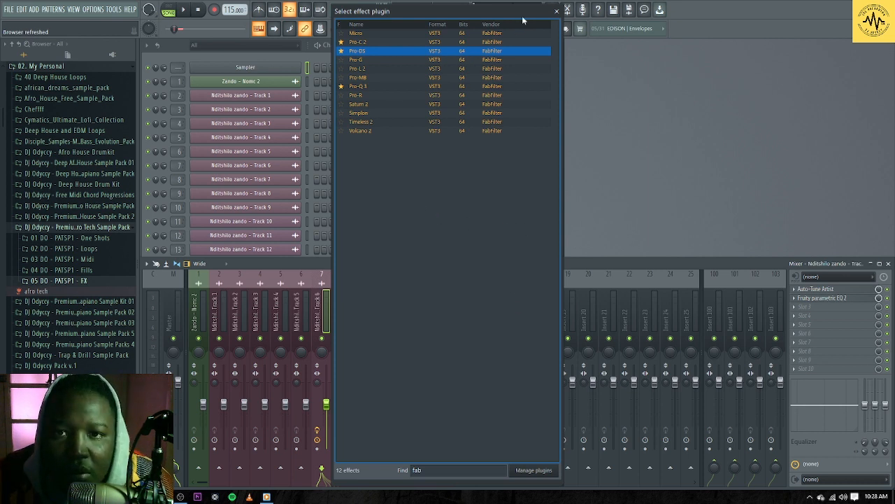
click(557, 11)
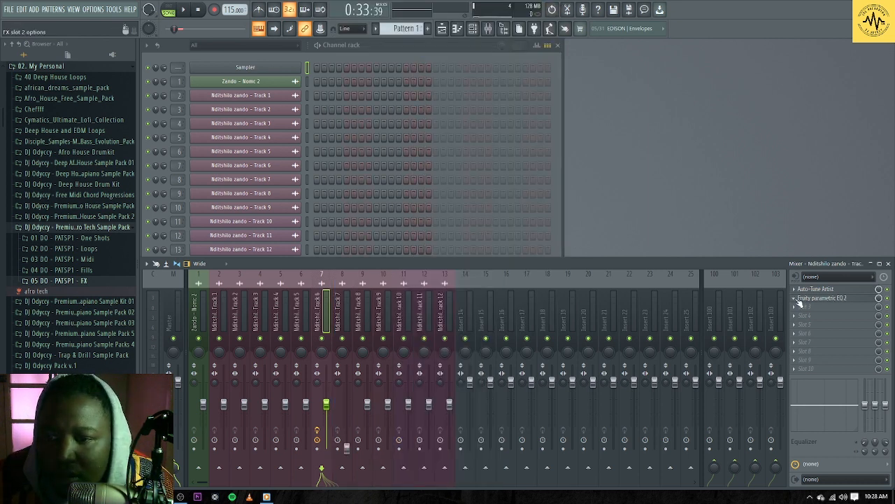
Replace Fruity Parametric EQ 2 in effect slot 2 with Pro-Q 3 and reposition its window
click(799, 302)
mouse_move(806, 271)
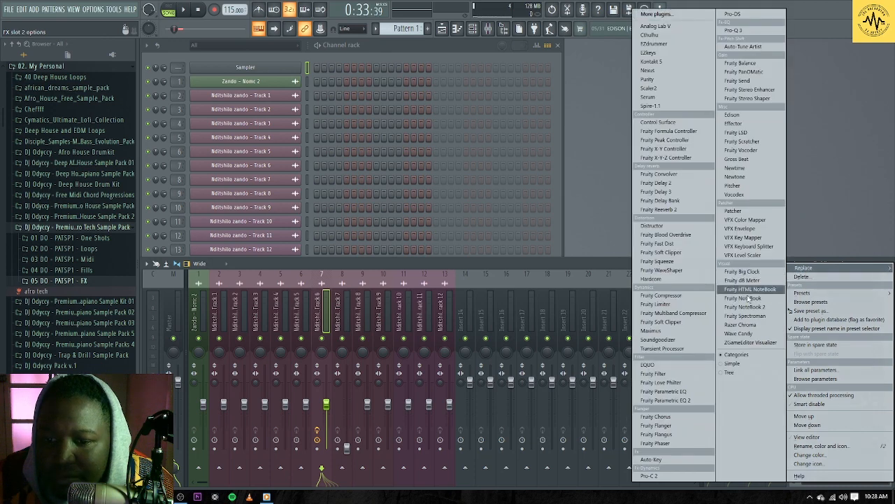
click(740, 31)
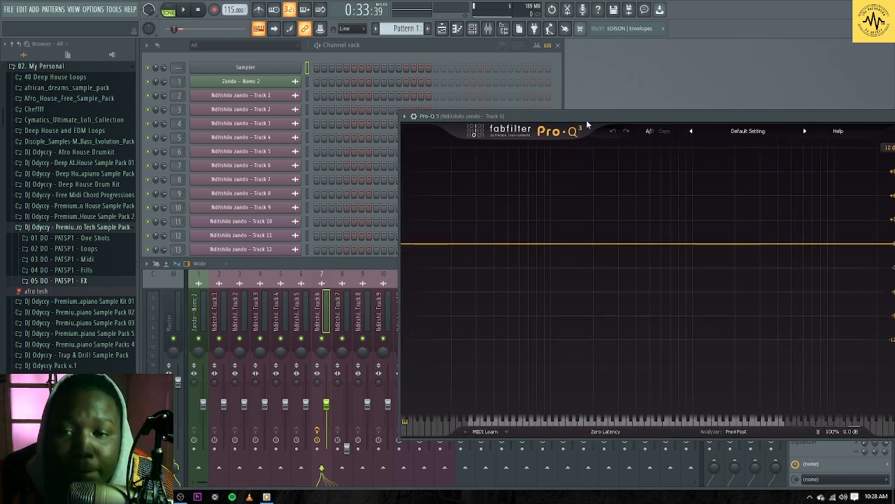
drag(583, 120, 463, 118)
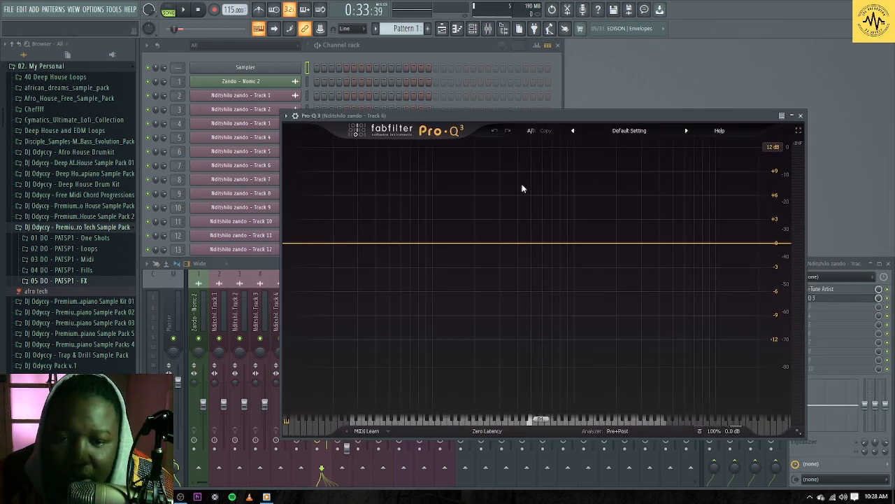
Audition the loop, add a Low Cut band in Pro-Q 3 at 111.23 Hz and close the plugin window
key(space)
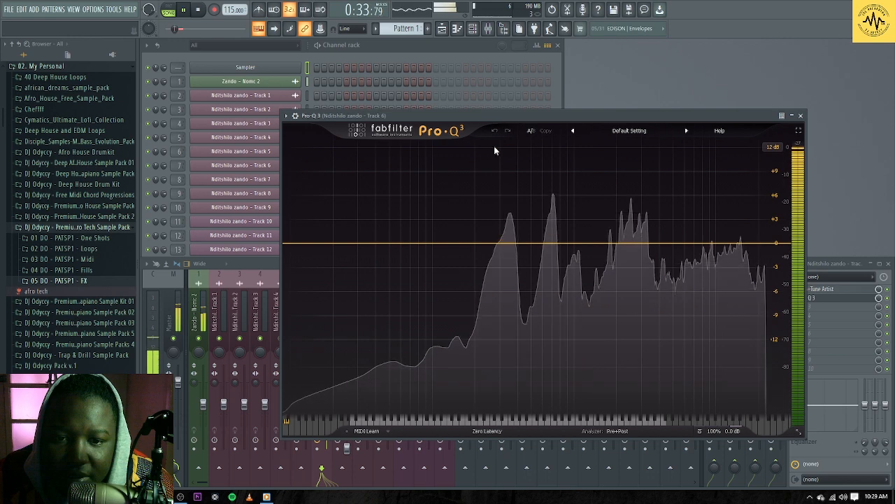
key(space)
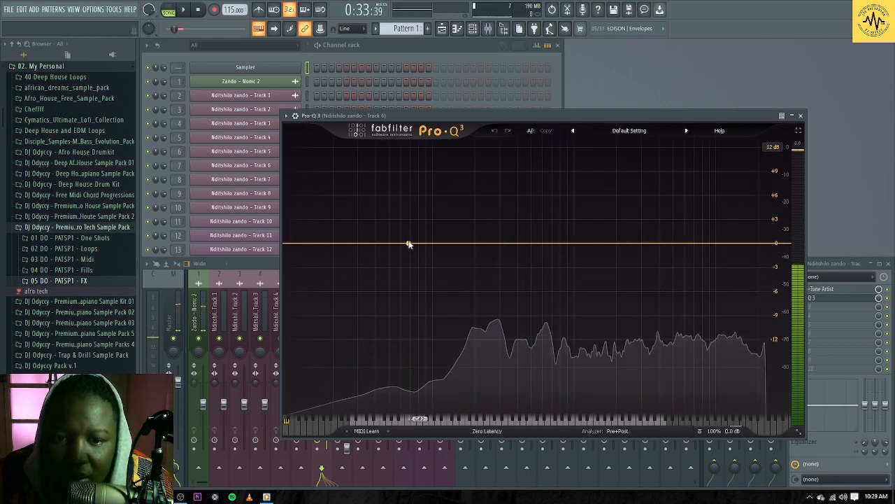
double_click(408, 243)
click(326, 385)
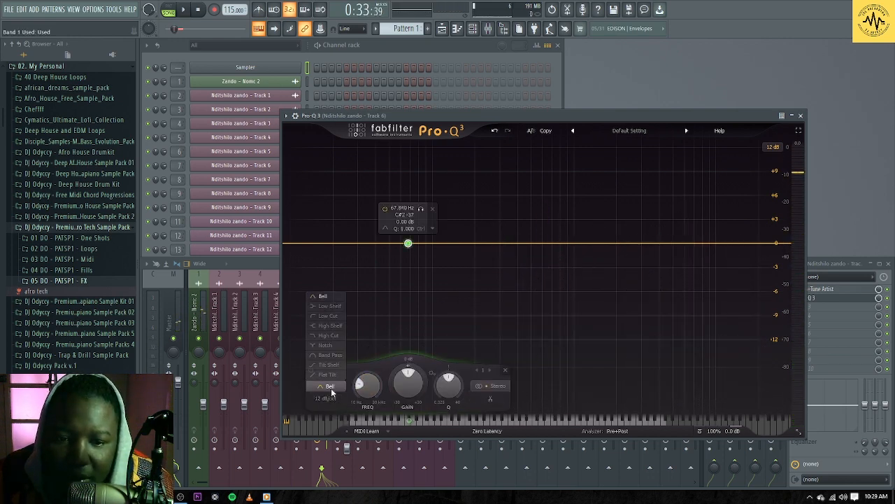
click(323, 316)
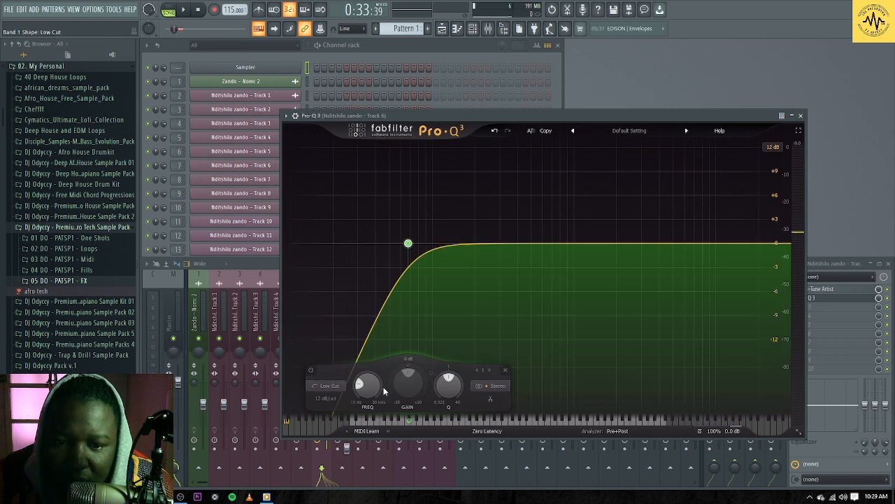
mouse_move(366, 385)
mouse_down()
mouse_move(371, 371)
mouse_move(367, 378)
mouse_up()
key(space)
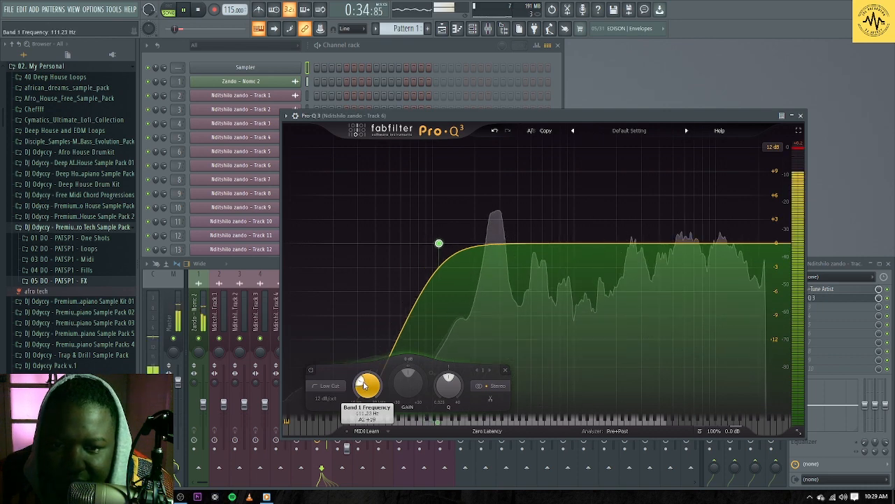
key(space)
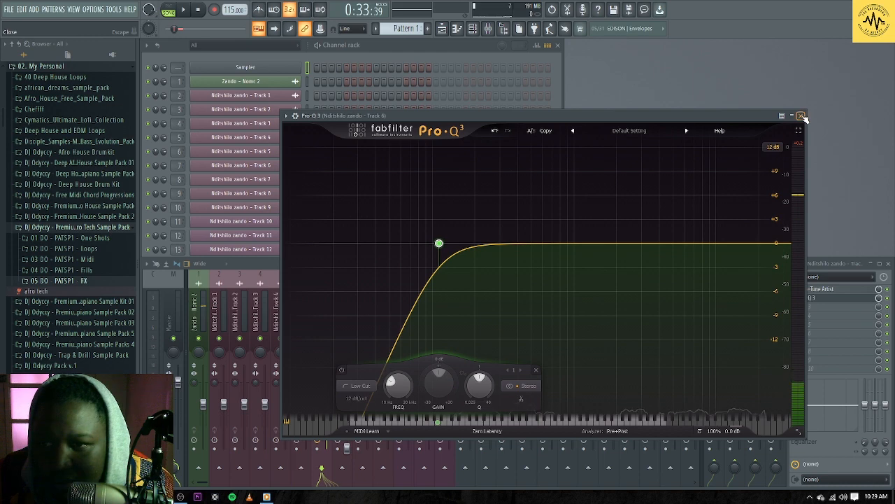
click(801, 115)
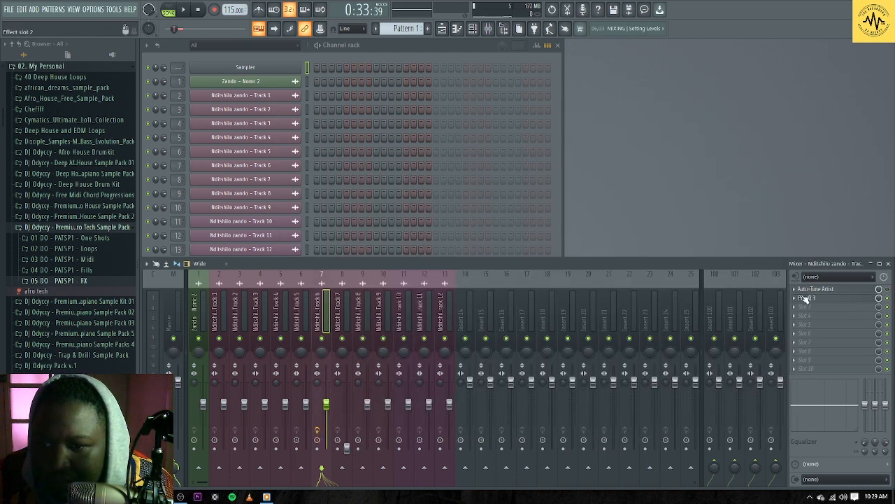
Reopen Pro-Q 3 from effect slot 2 and add a bell band at about 287 Hz with Q 40 during playback
click(807, 300)
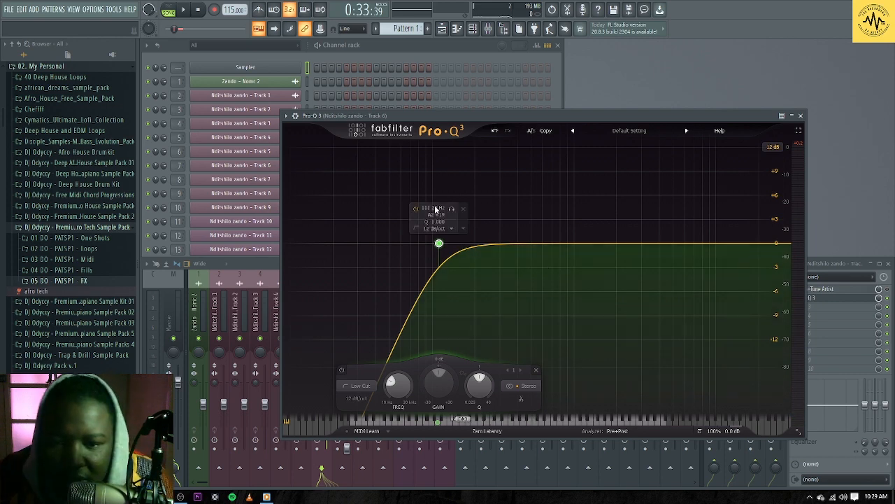
key(space)
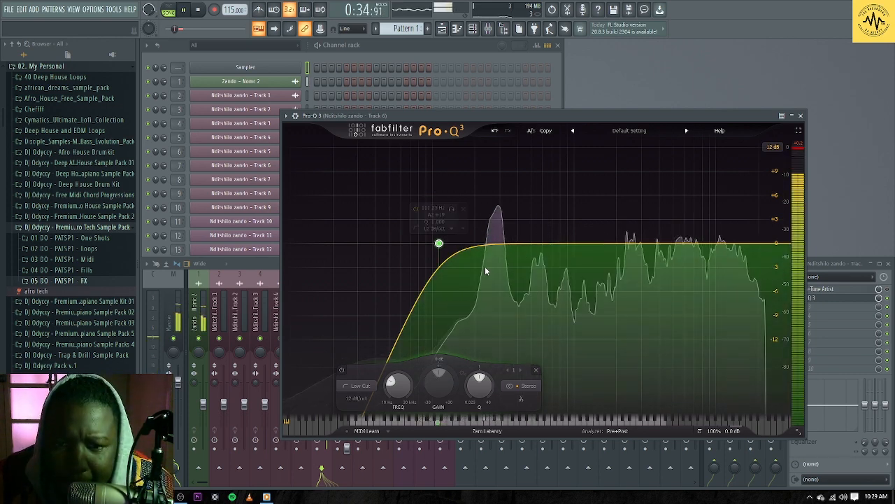
click(495, 245)
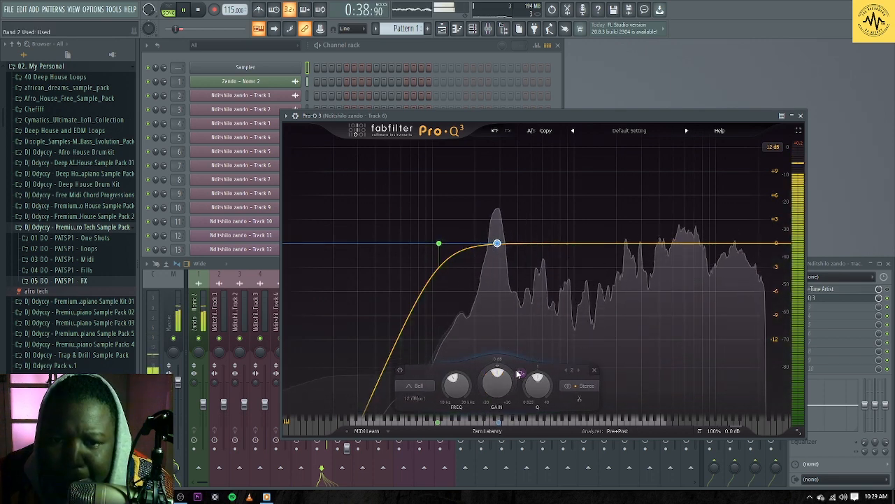
key(space)
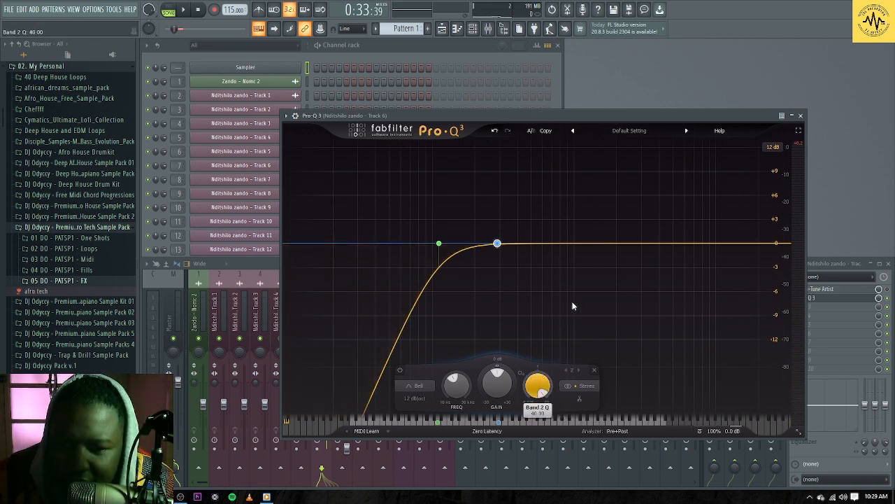
Boost band 2 to +30 dB to audition the resonance, cut it to -3.93 dB at 285.71 Hz and check it in playback
drag(500, 370, 528, 410)
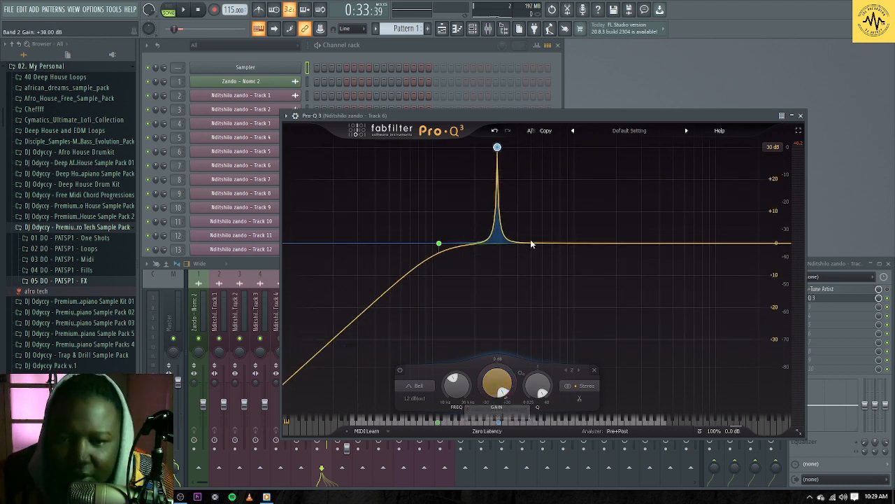
mouse_move(501, 150)
key(space)
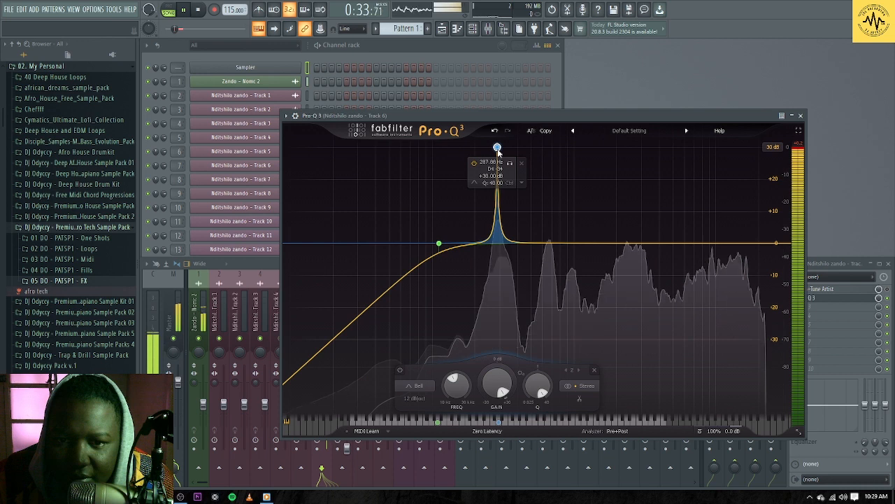
drag(499, 151, 498, 259)
key(space)
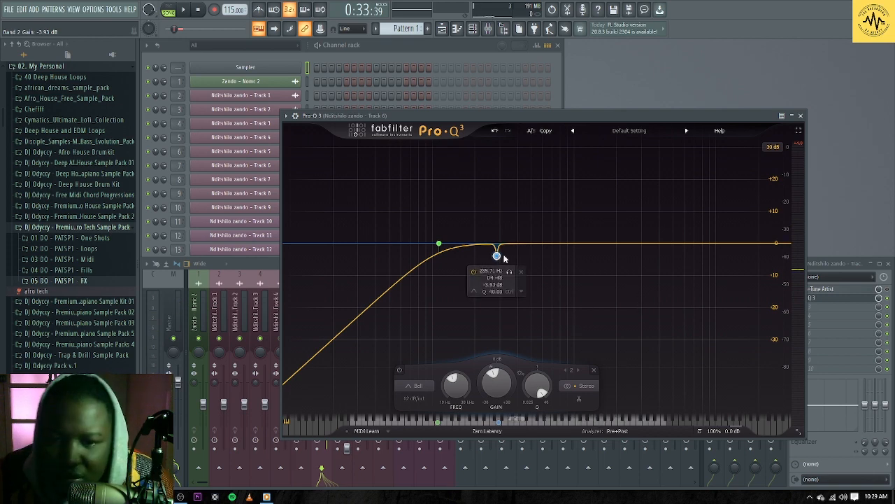
key(space)
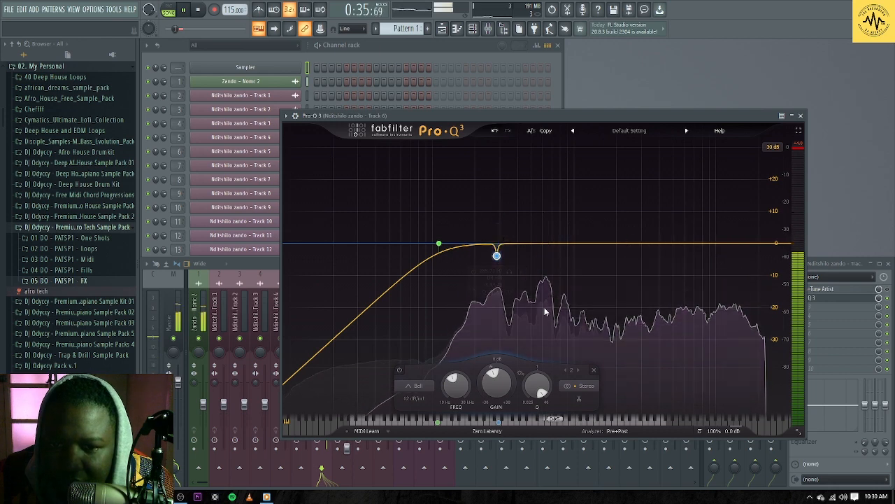
key(space)
Add a bell band at 481.60 Hz with Q 40, audition it boosted to +30 dB and cut it to about -4 dB
click(528, 243)
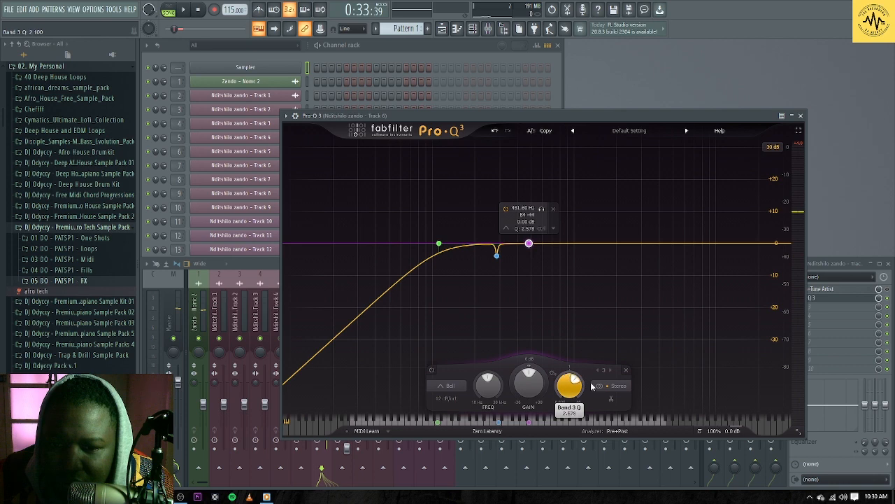
drag(583, 381, 558, 420)
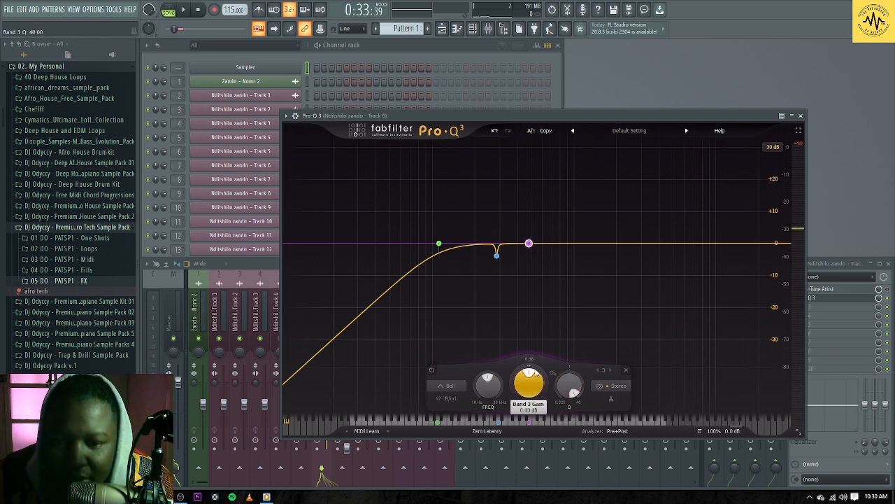
key(space)
drag(531, 373, 498, 435)
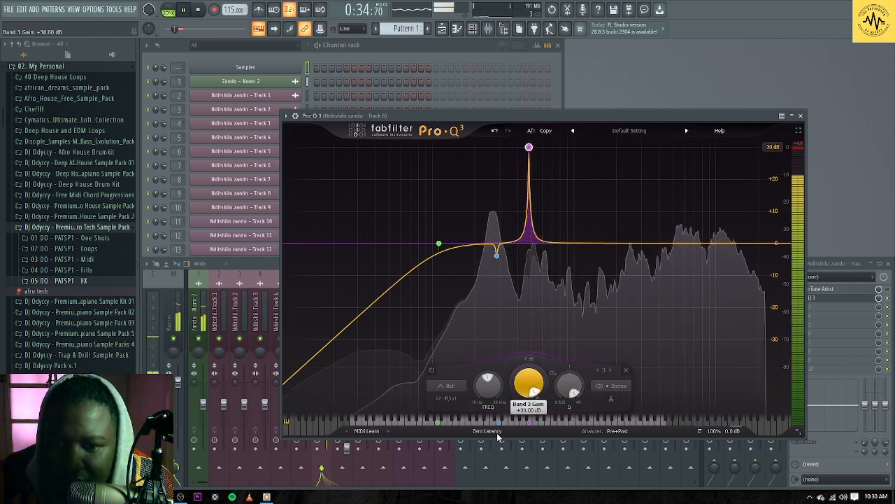
mouse_move(530, 149)
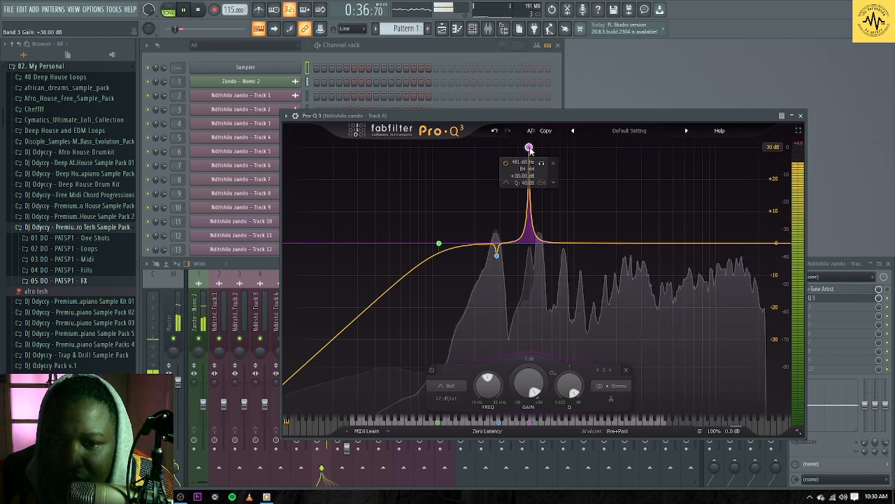
key(space)
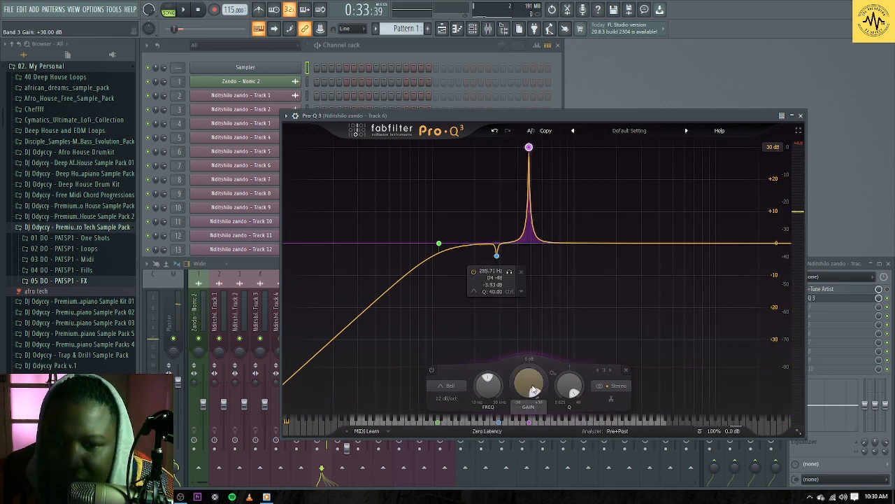
drag(535, 393, 535, 374)
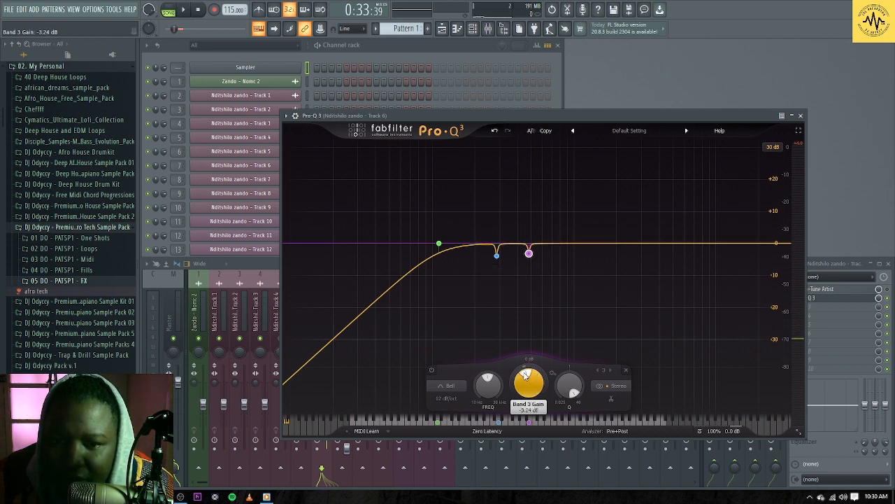
Play the loop, add a bell band at 875.64 Hz with Q 40 and cut its gain to -3.65 dB
key(space)
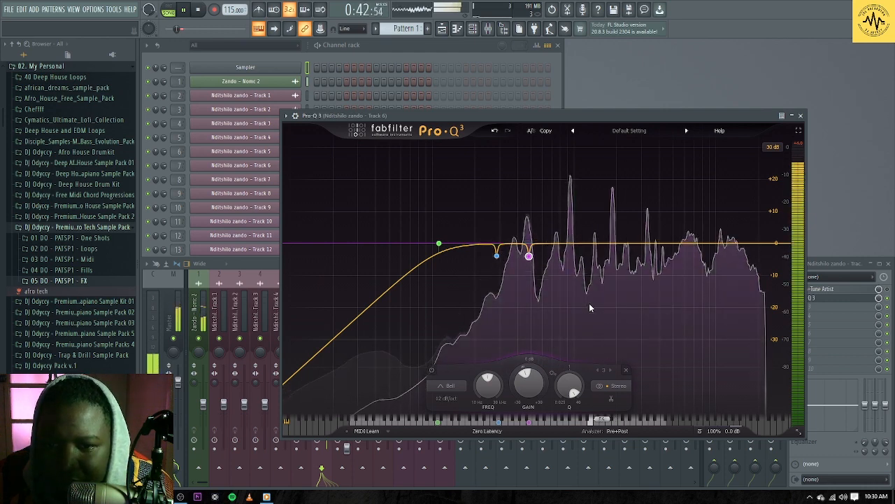
double_click(566, 243)
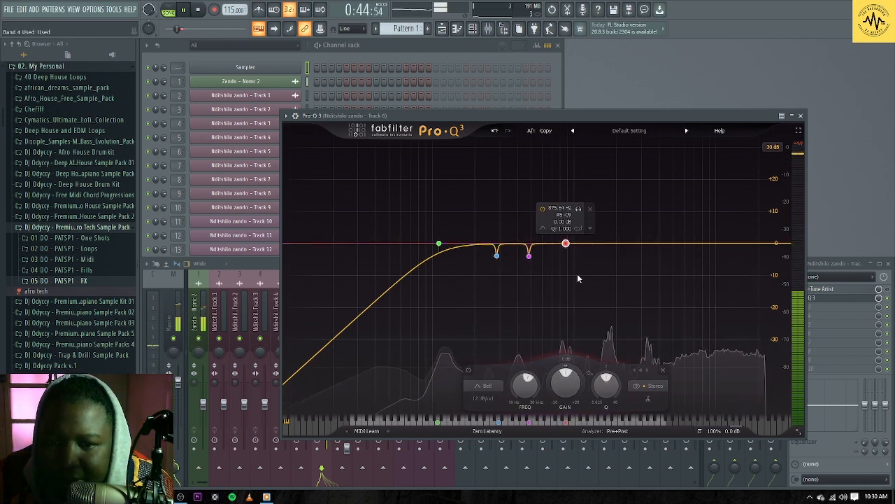
key(space)
drag(607, 379, 614, 392)
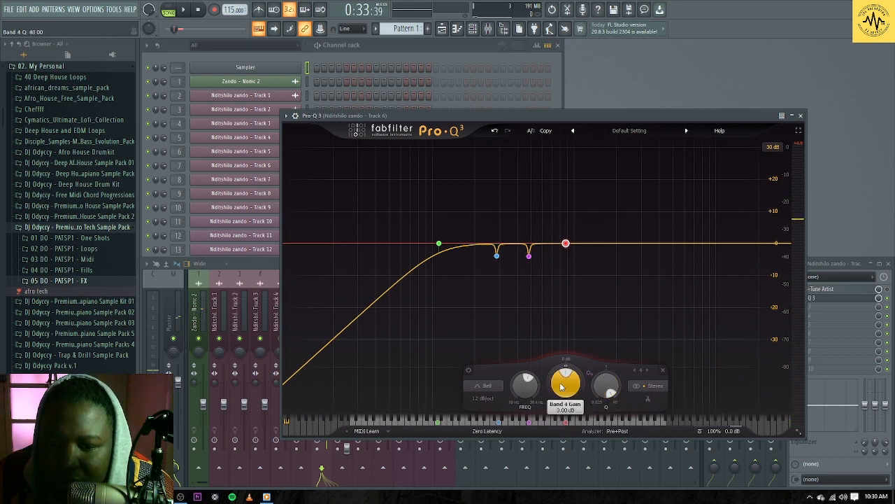
key(space)
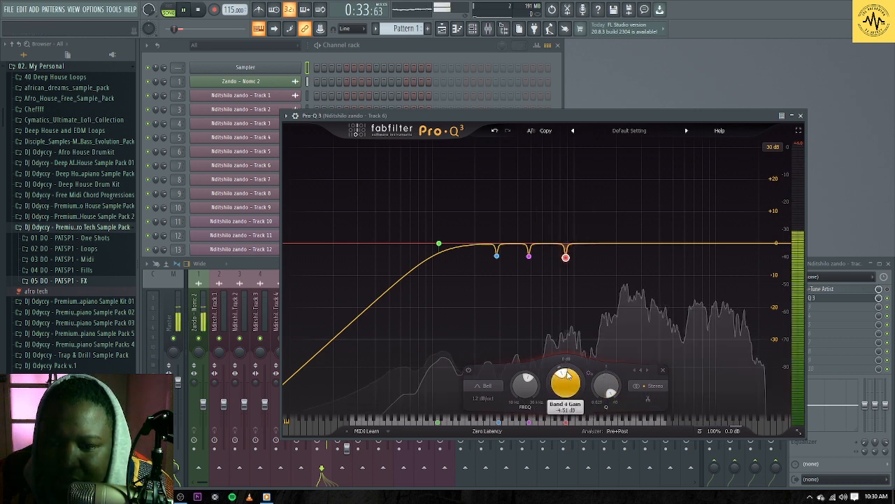
drag(564, 374, 563, 373)
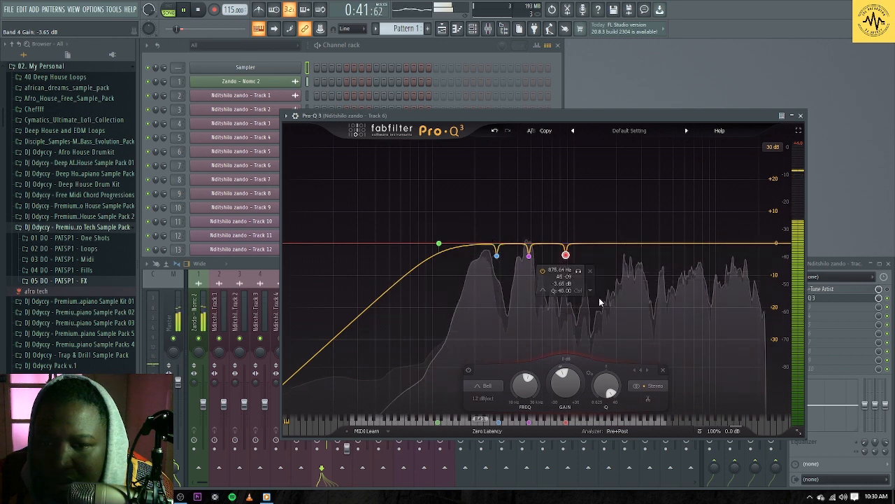
Add a fifth band with Q 40, boost it to +30 dB and shift its frequency to 2074.8 Hz during playback
double_click(611, 244)
drag(651, 383, 659, 399)
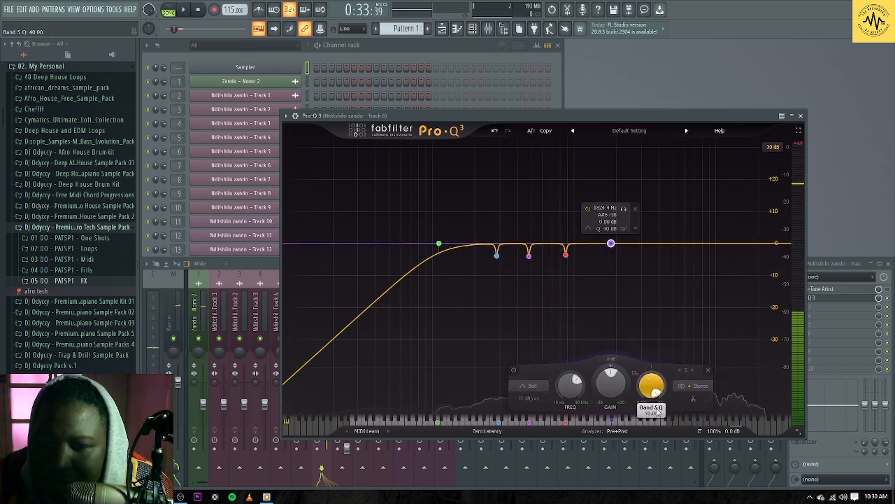
drag(611, 381, 636, 409)
mouse_move(611, 148)
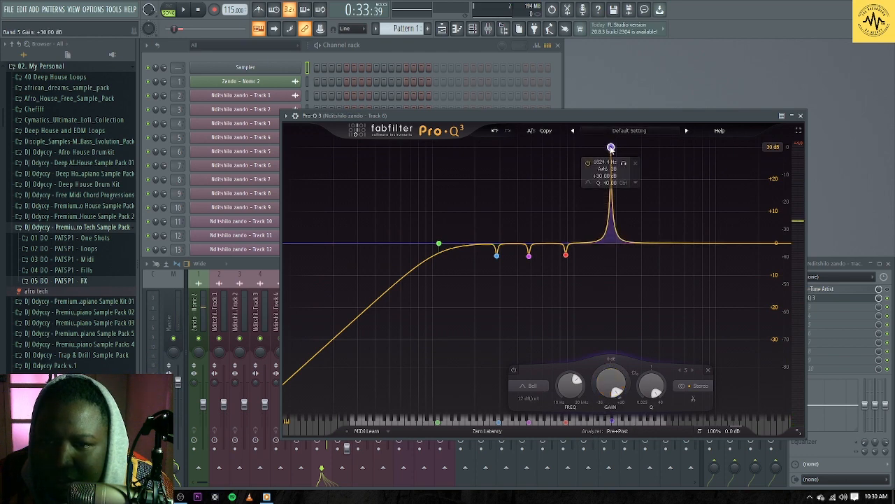
key(space)
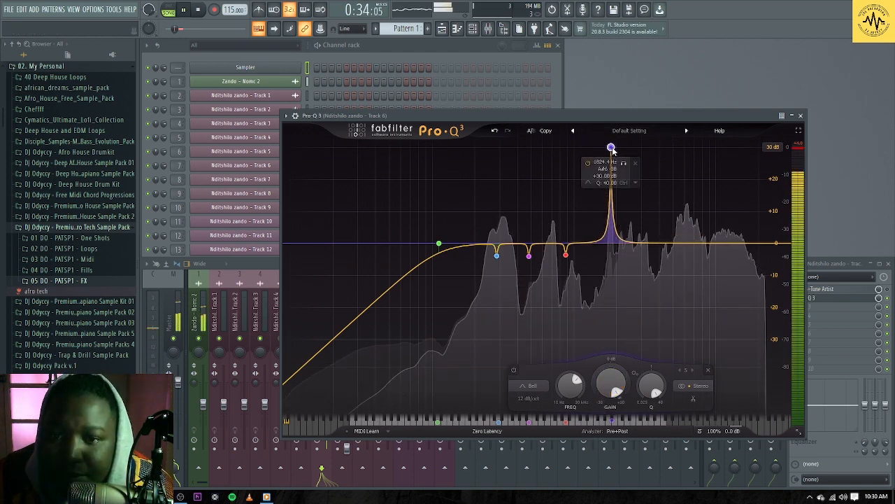
mouse_move(611, 149)
mouse_down()
mouse_move(600, 148)
mouse_move(619, 147)
mouse_up()
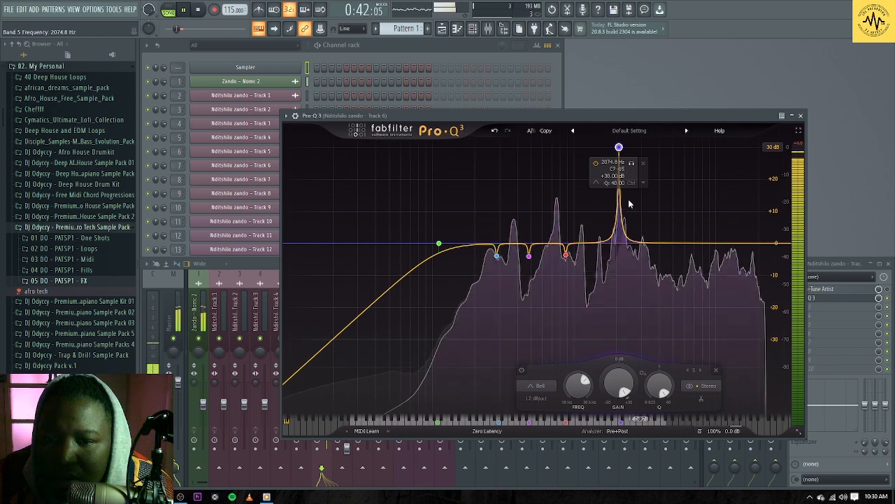
Cut band 5 to -3.93 dB and restart playback to audition the result
drag(627, 392, 613, 370)
key(space)
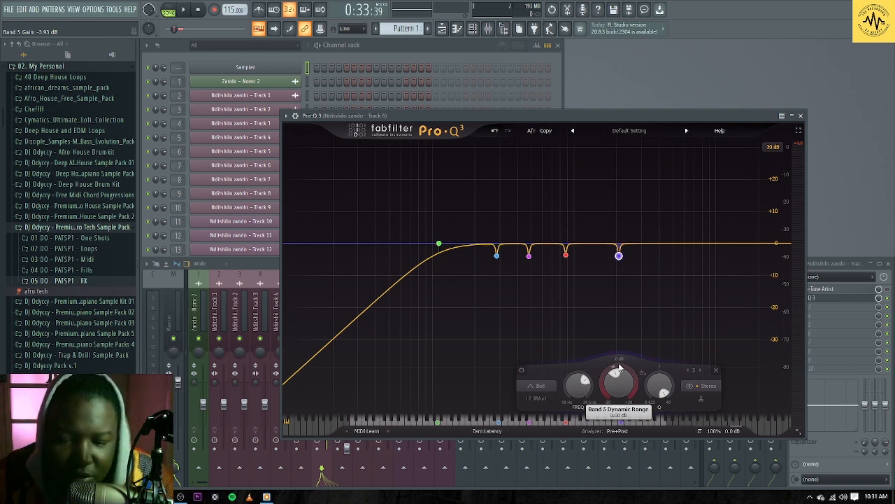
key(space)
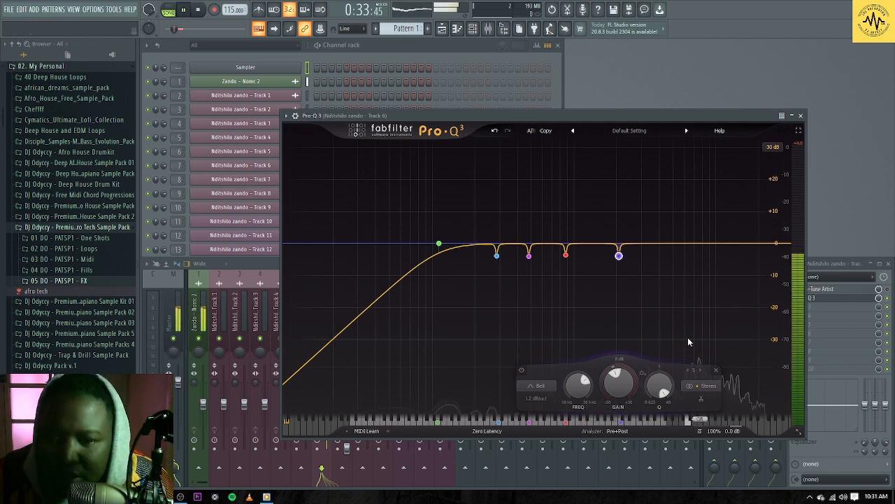
Add a narrow sixth bell band in the highs, between band 5 and the top end, and cut it to -4.53 dB
click(690, 244)
key(space)
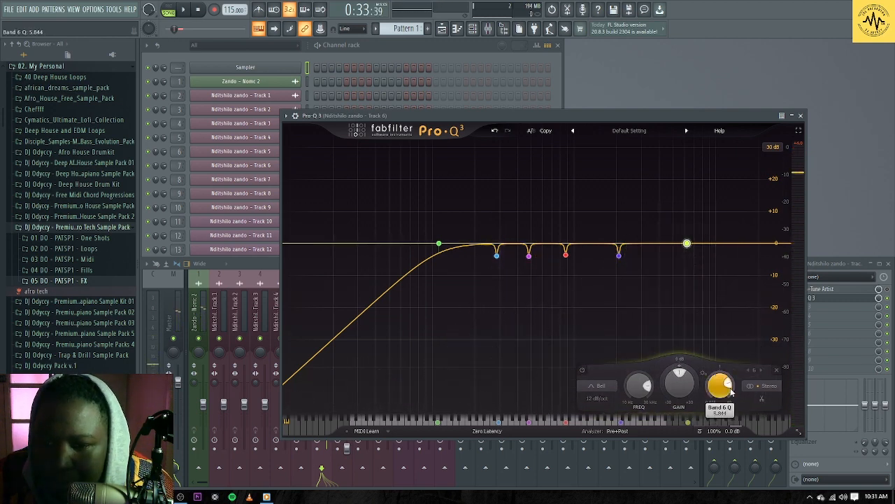
key(space)
mouse_move(683, 372)
mouse_down()
mouse_move(652, 413)
mouse_move(693, 377)
mouse_move(681, 368)
mouse_move(677, 375)
mouse_up()
key(space)
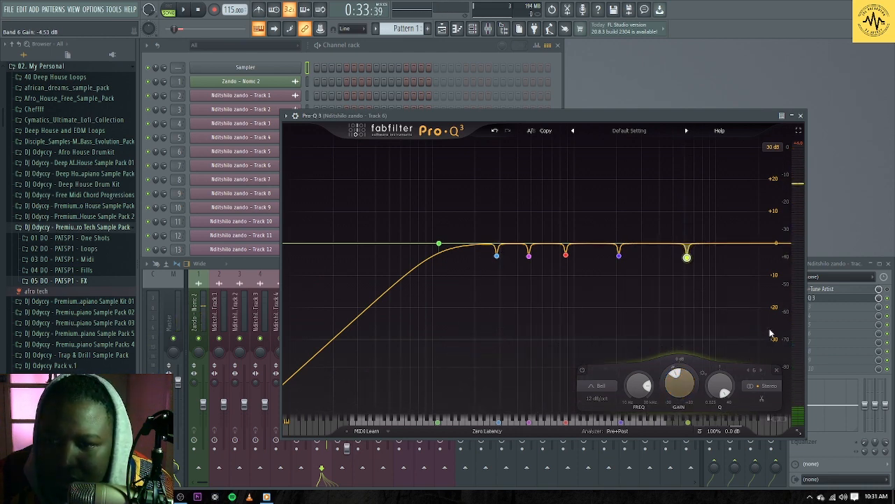
Add a seventh EQ band at the top end as a High Cut at 19196 Hz with a Brickwall slope
click(756, 245)
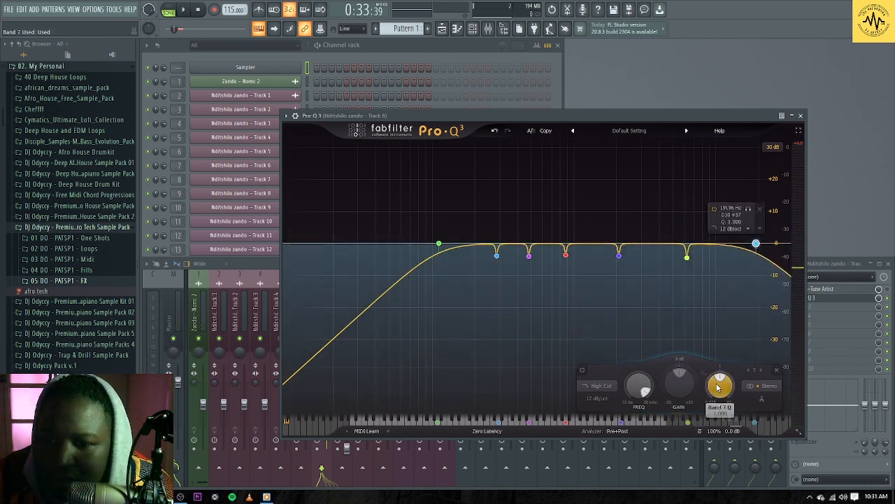
click(604, 387)
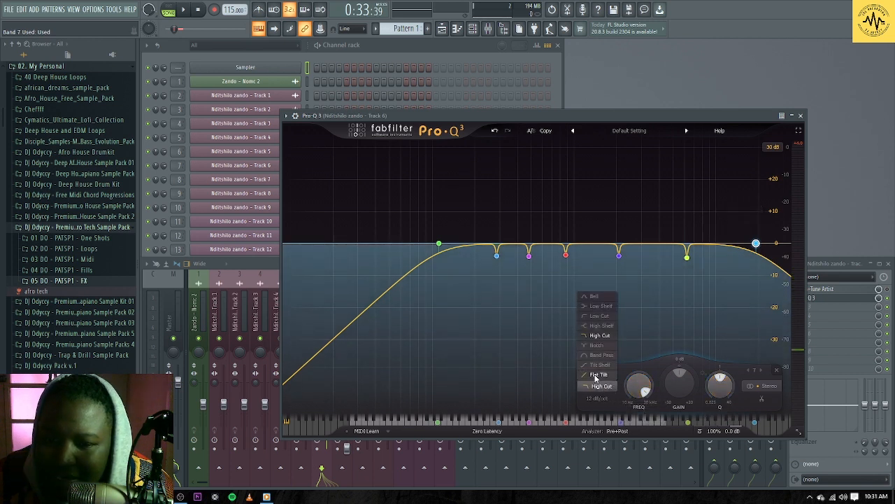
click(599, 400)
click(608, 396)
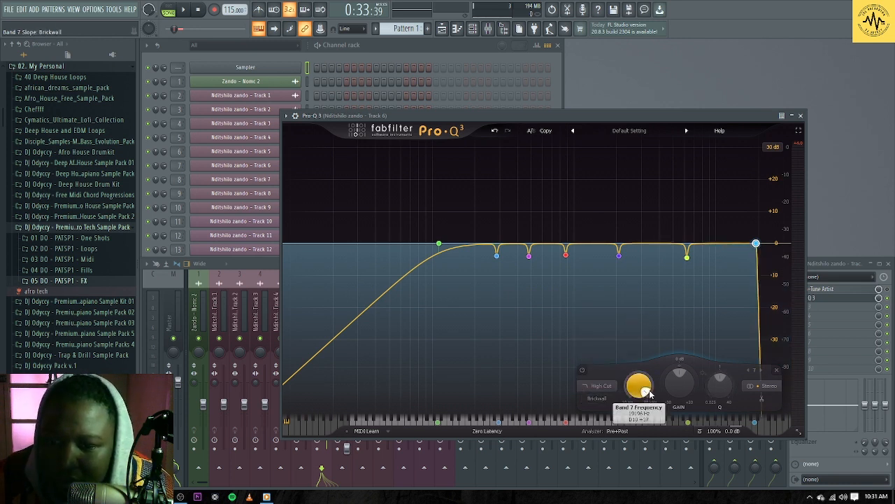
Adjust the high cut's frequency to 15807 Hz, auditioning it in playback, and close the Pro-Q 3 window
scroll(650, 394, up, 5)
scroll(645, 397, down, 3)
scroll(647, 395, up, 3)
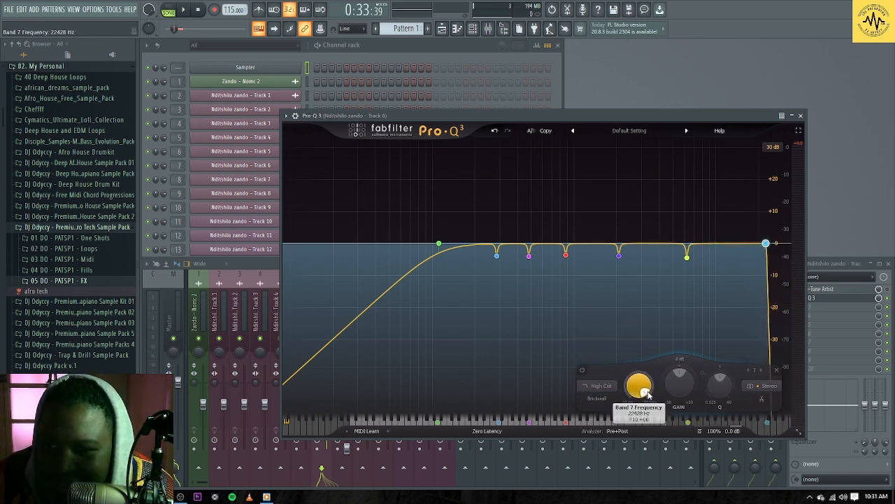
scroll(649, 391, down, 4)
scroll(647, 395, up, 4)
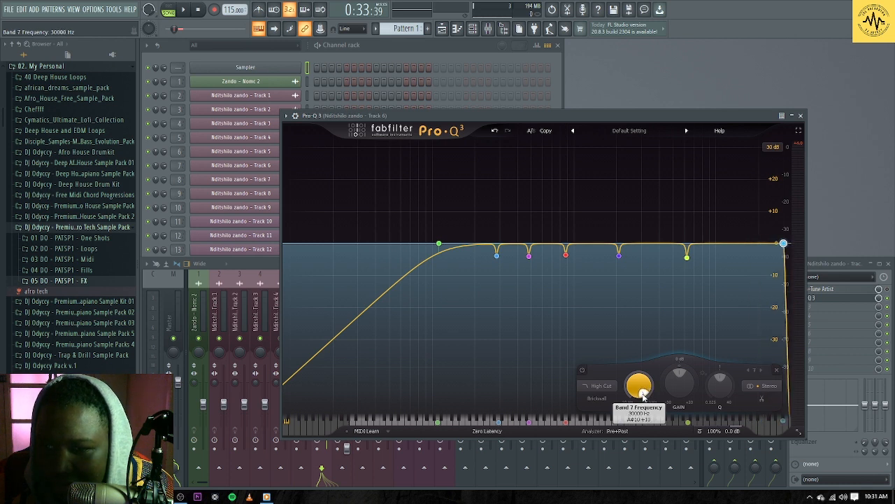
key(space)
scroll(644, 395, down, 3)
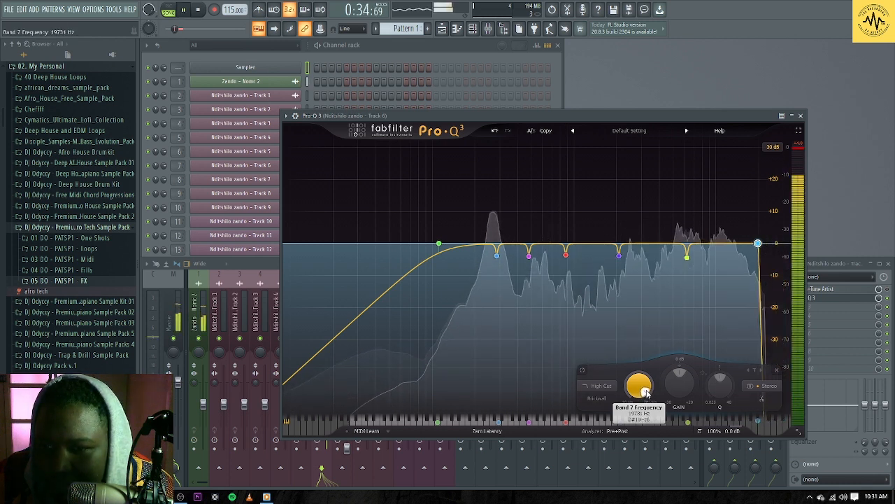
key(space)
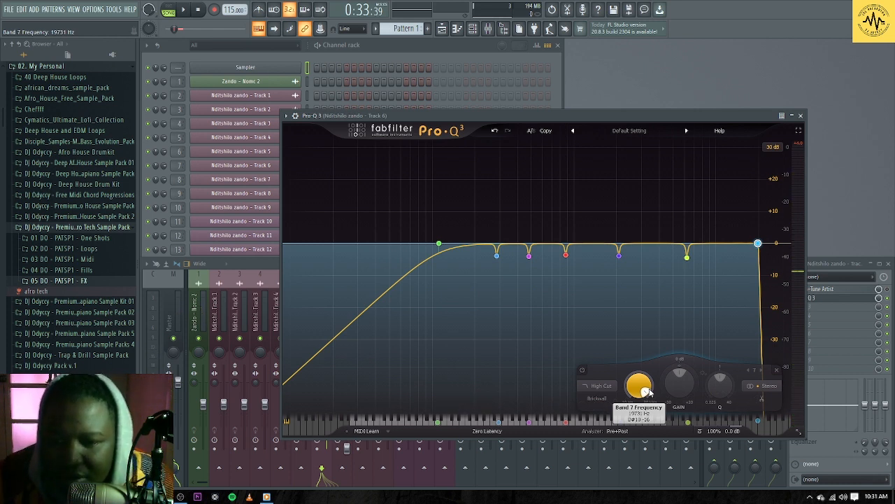
scroll(645, 394, down, 2)
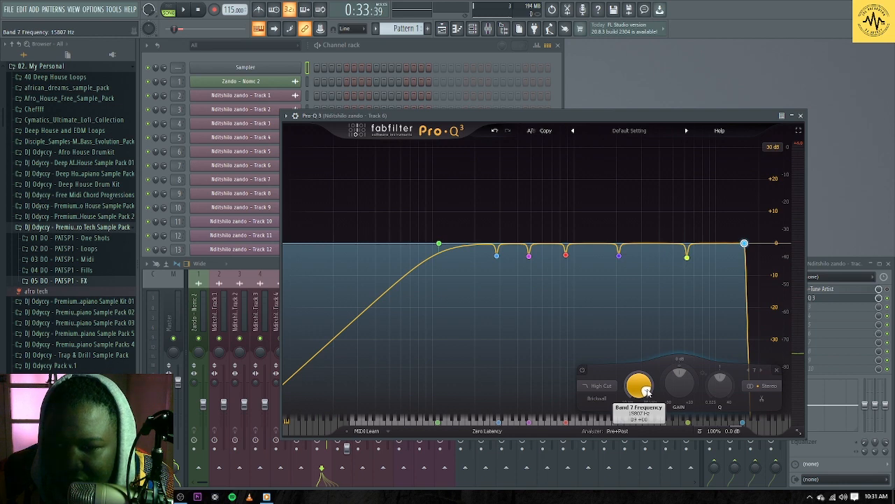
key(space)
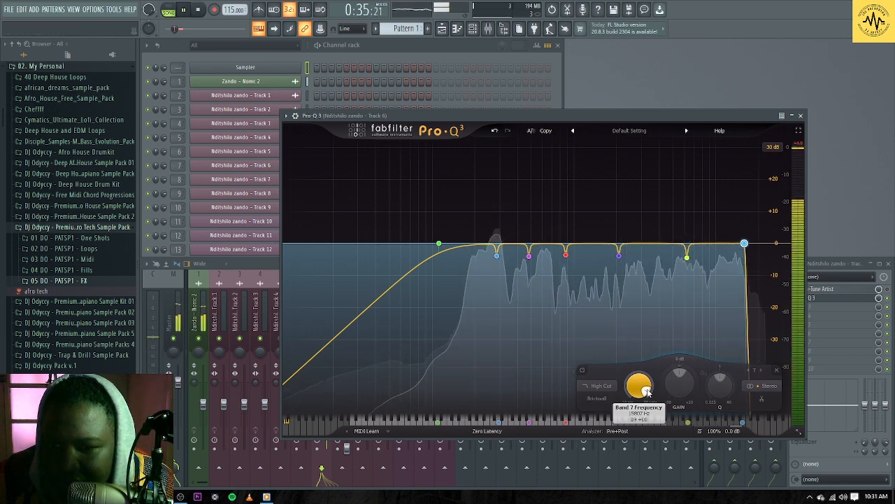
click(801, 116)
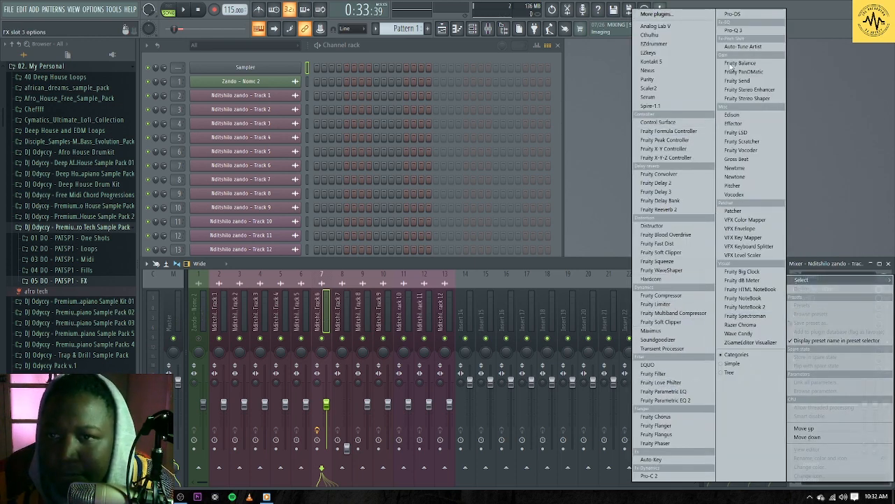
Load Pro-C 2 into effect slot 3 of the Track 6 vocal channel and turn off its auto gain
click(649, 476)
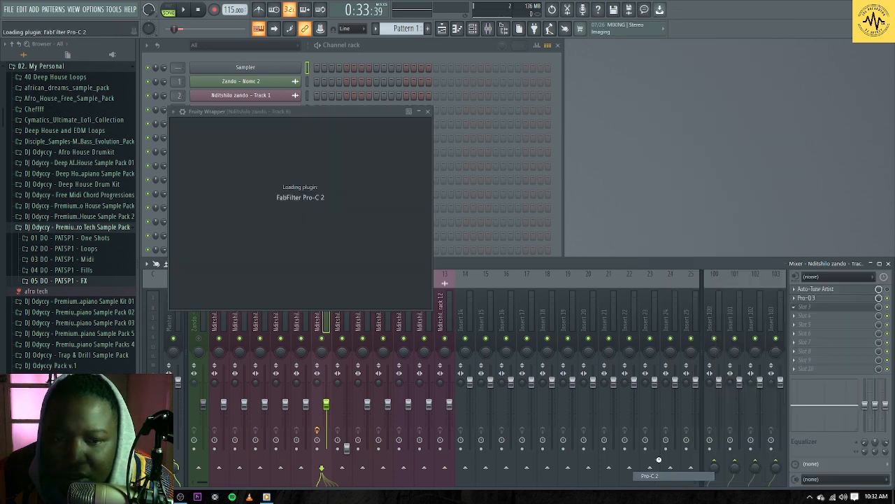
drag(373, 113, 596, 92)
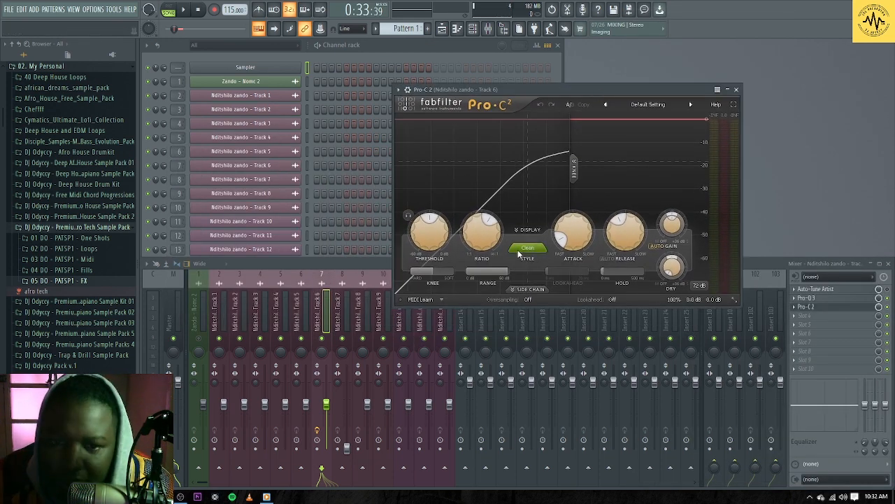
drag(546, 90, 567, 78)
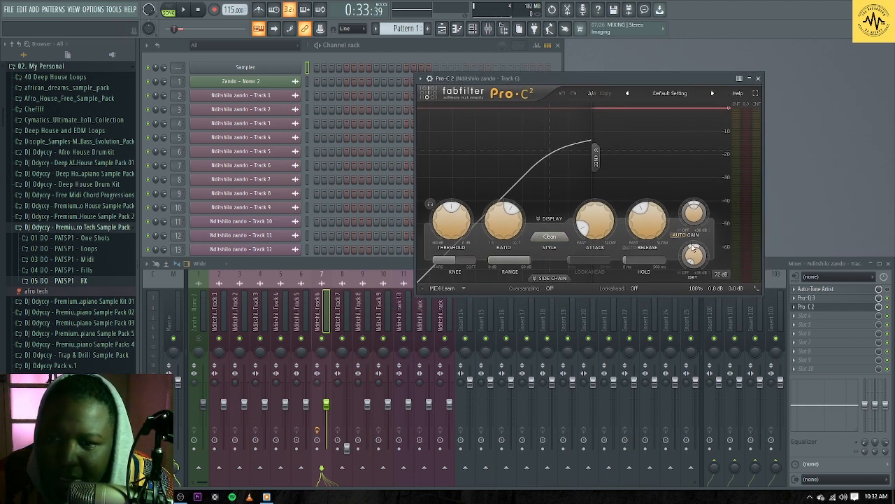
click(689, 238)
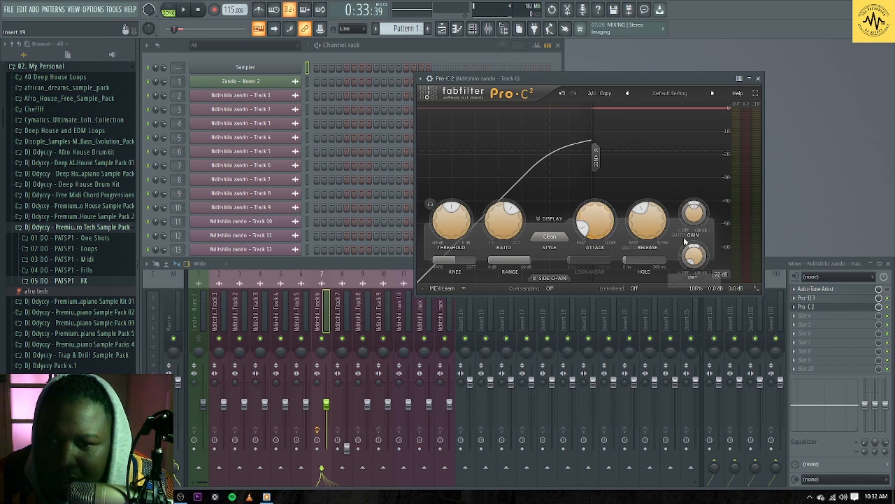
Raise the compressor's threshold to -11.99 dB while auditioning the soloed vocal
key(space)
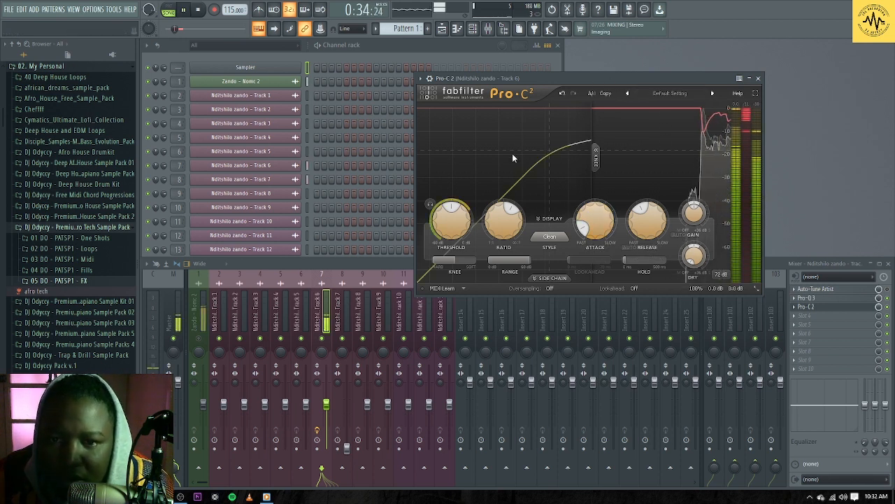
mouse_move(451, 213)
drag(452, 210, 462, 213)
key(space)
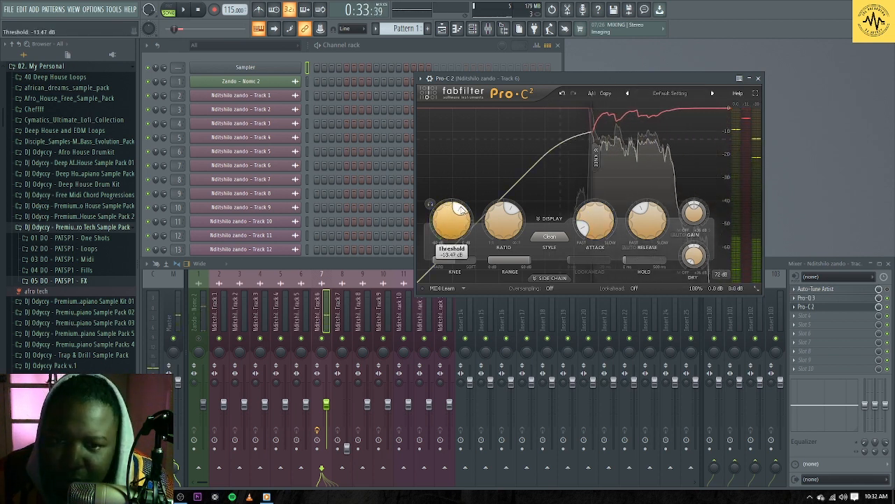
key(space)
drag(462, 213, 471, 209)
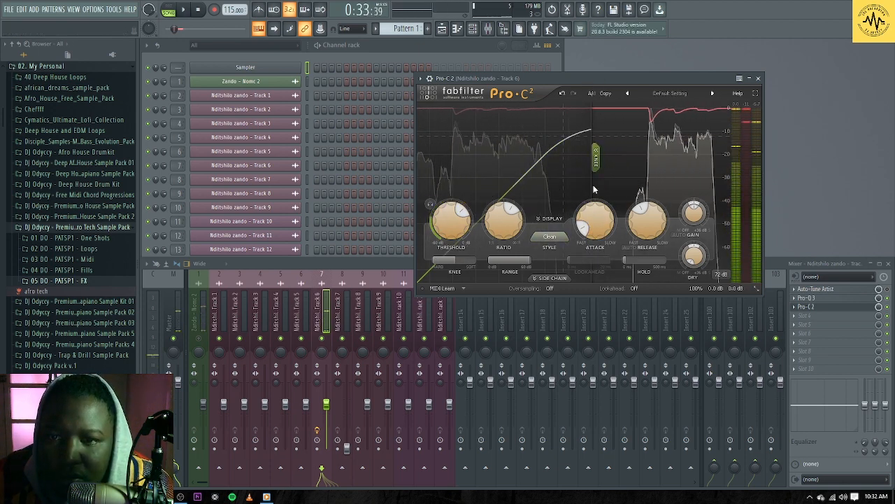
Set the compressor's attack to 1.40 ms and its threshold to -13.31 dB during playback
scroll(585, 231, up, 3)
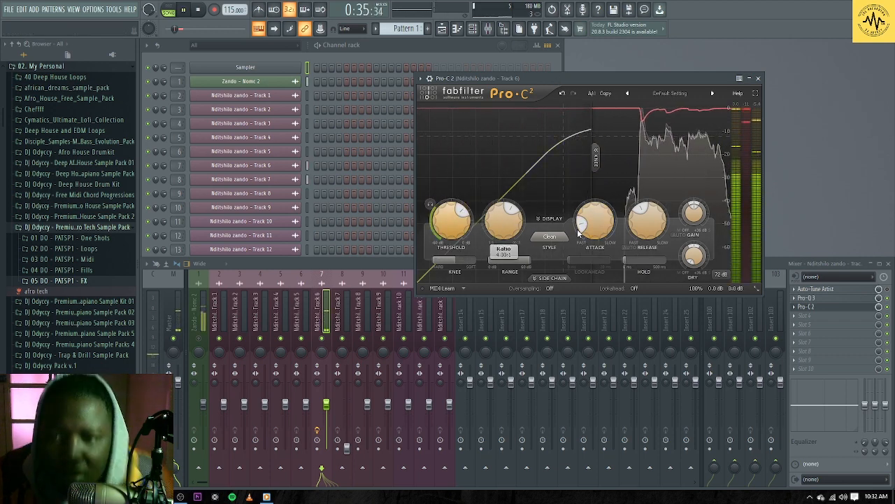
scroll(591, 229, down, 2)
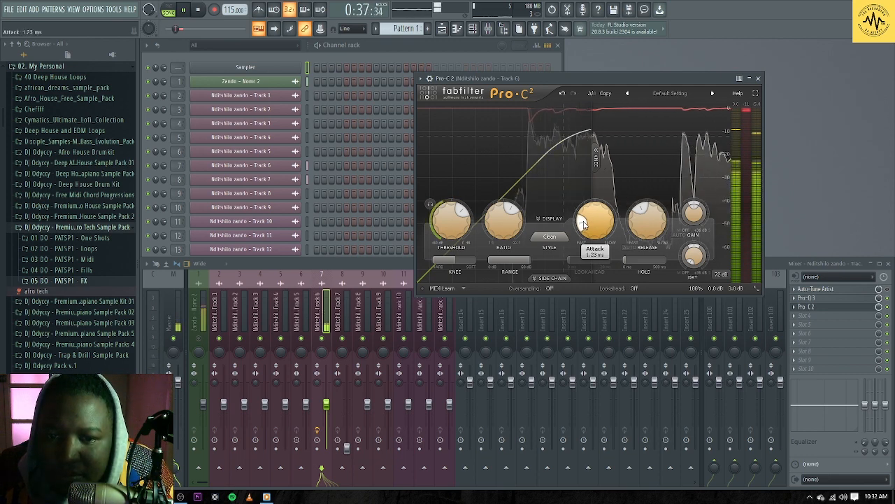
scroll(584, 223, down, 1)
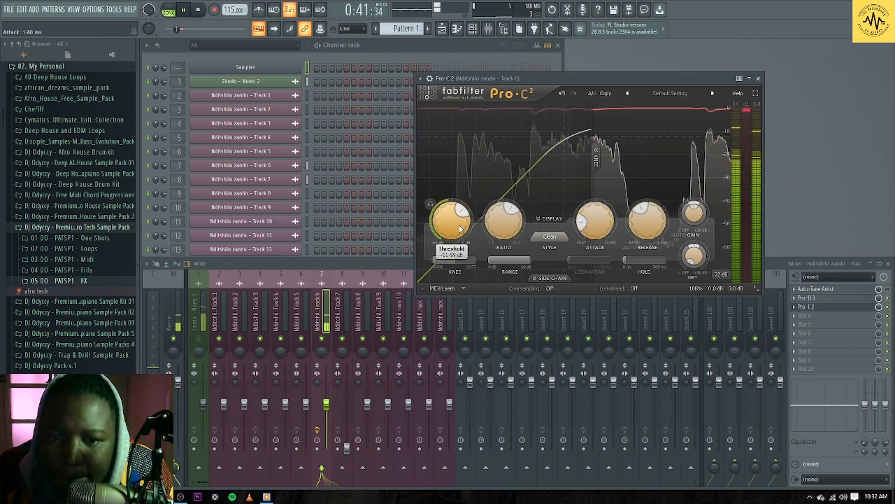
scroll(464, 213, down, 2)
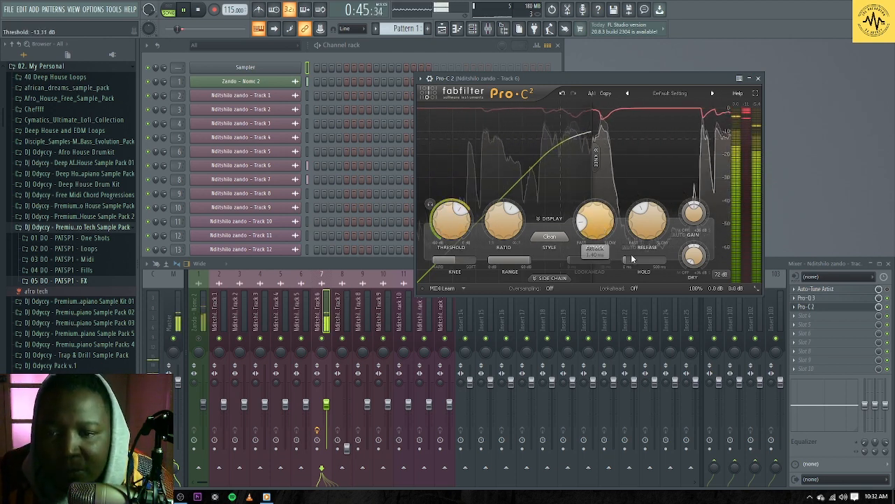
Unmute the Zando - Nomc 2 beat track and set the compressor's wet gain to +3.07 dB against it
click(697, 274)
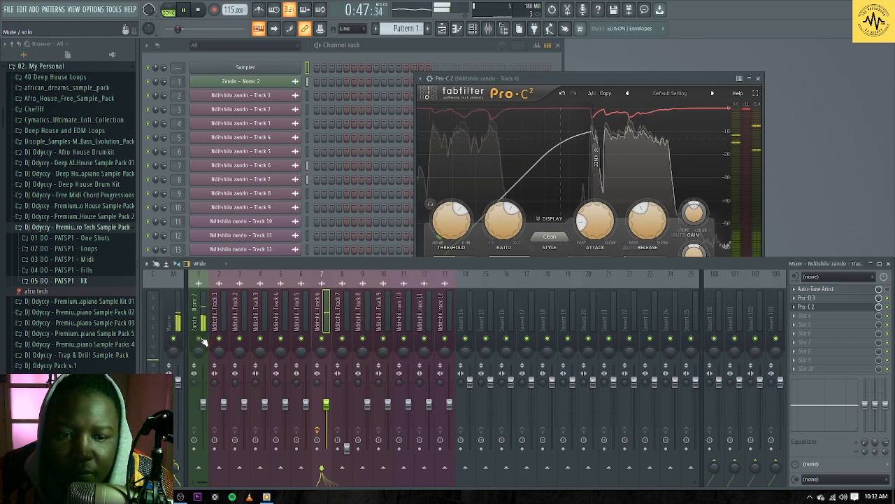
click(703, 248)
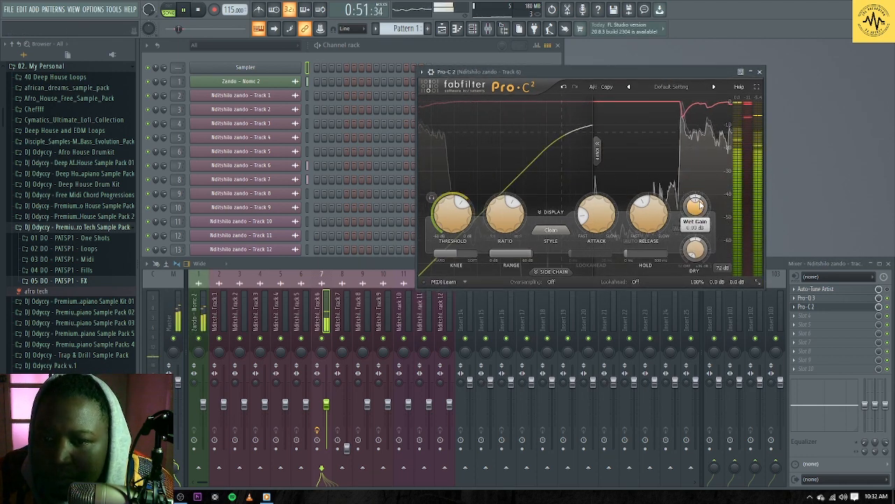
scroll(703, 204, up, 3)
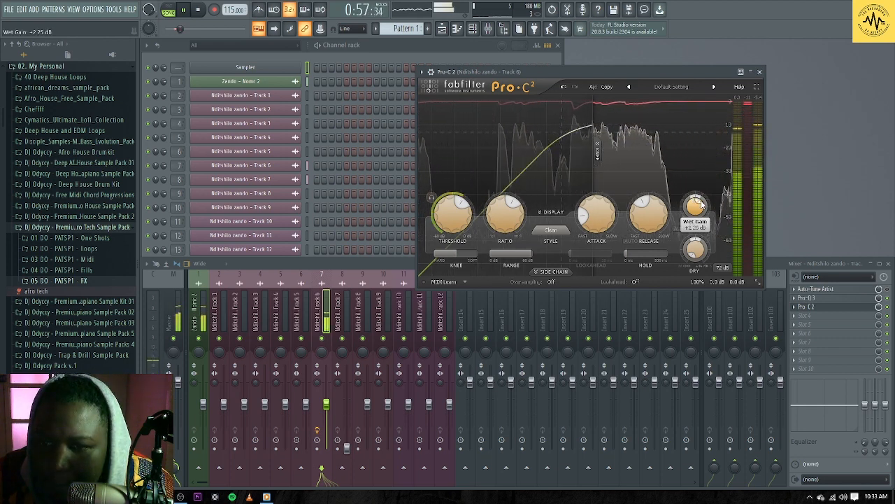
scroll(703, 204, up, 3)
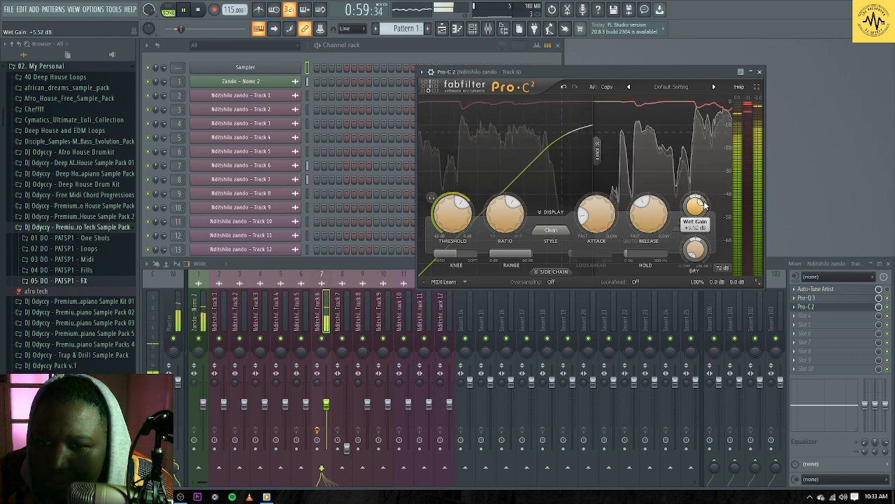
scroll(704, 204, down, 2)
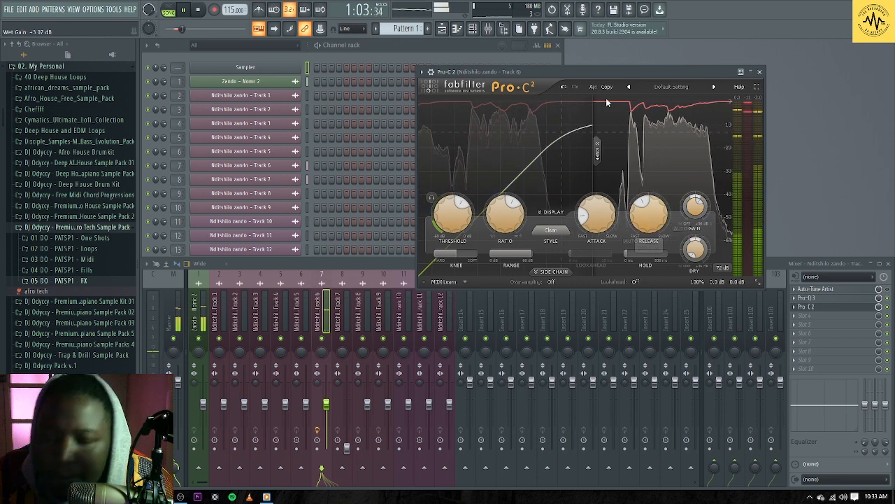
Close the Pro-C 2 window while the mix plays, and stop playback
drag(602, 72, 631, 61)
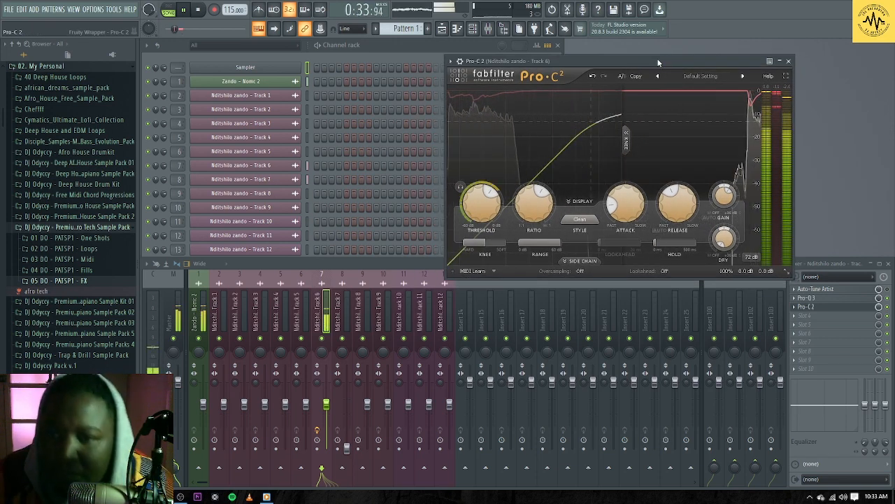
click(789, 61)
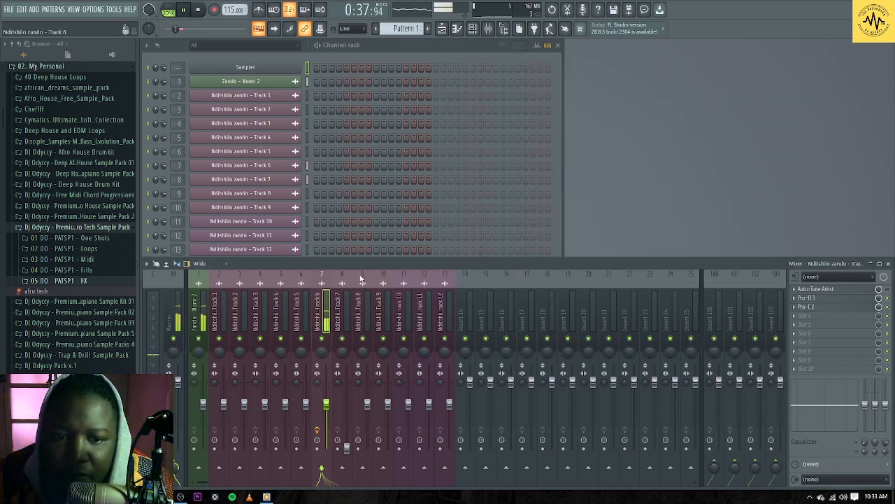
key(space)
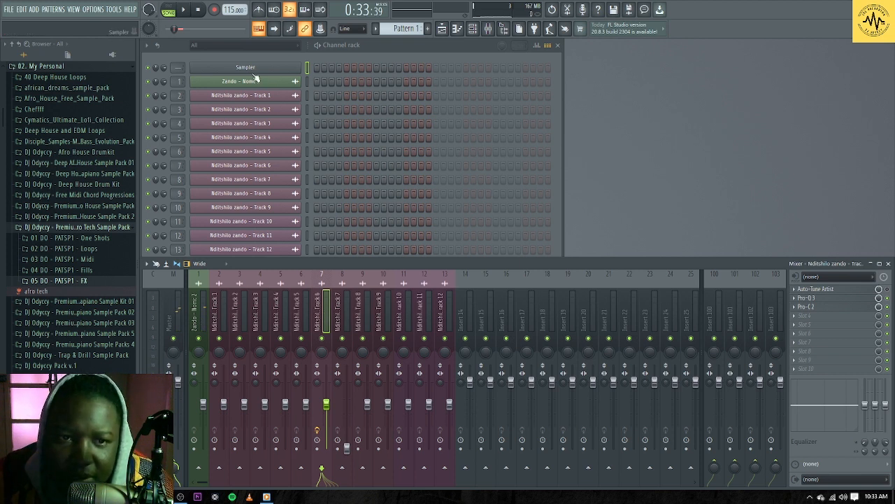
Insert a Purity instrument channel above the Sampler channel and move its window clear of the channel list
click(554, 171)
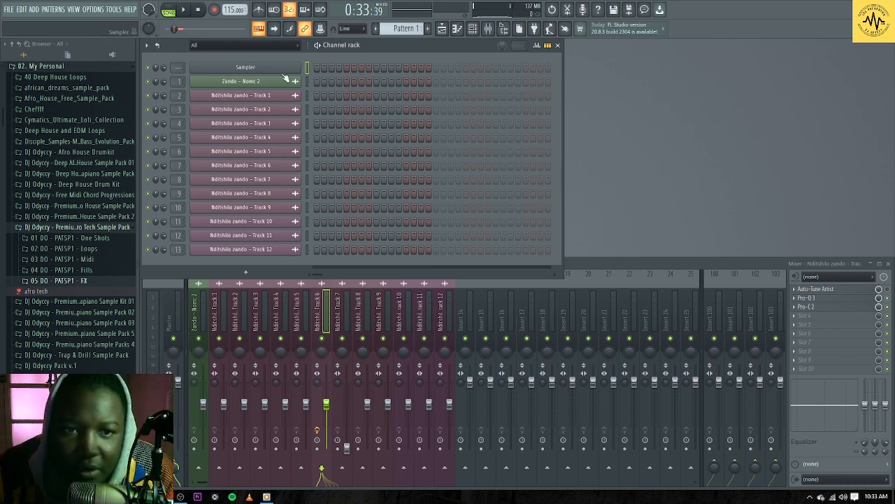
right_click(266, 73)
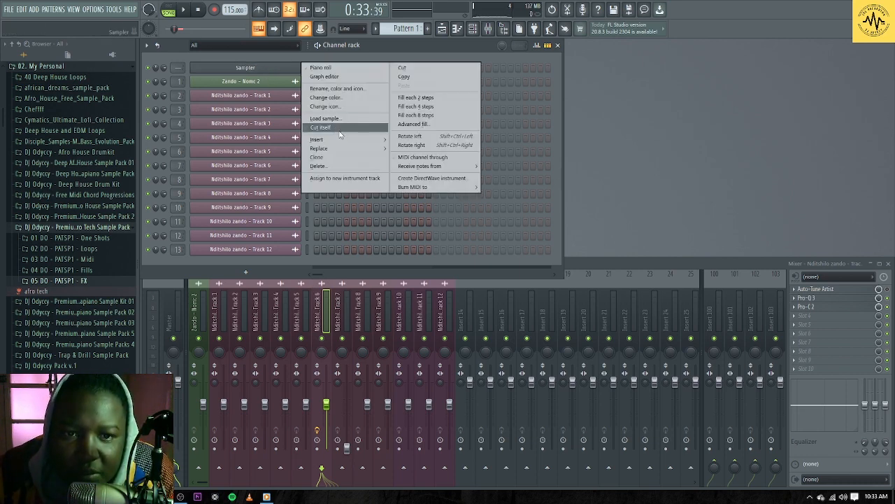
mouse_move(319, 139)
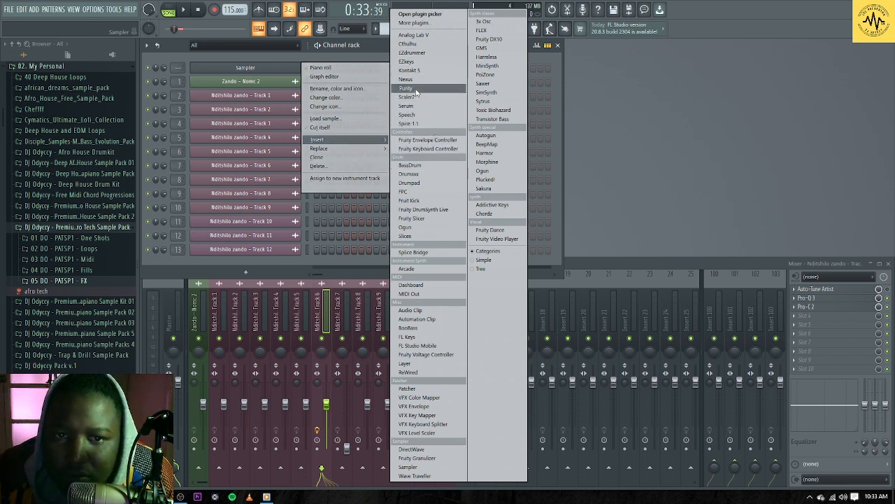
click(415, 90)
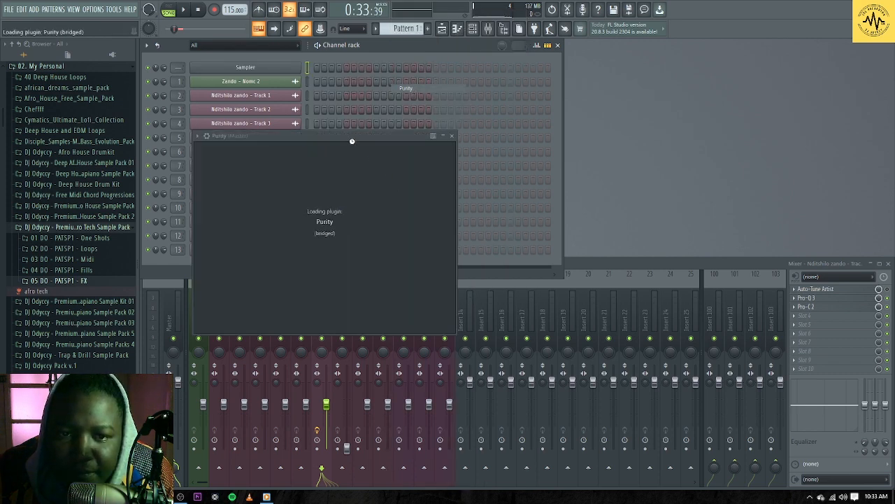
drag(364, 138, 586, 88)
Play the song to compare it with notes from Purity, and stop playback
click(186, 10)
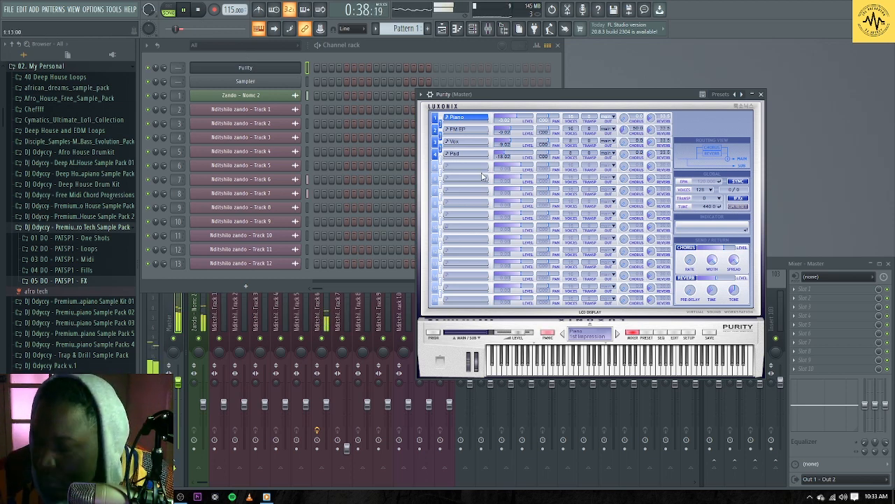
click(375, 54)
key(space)
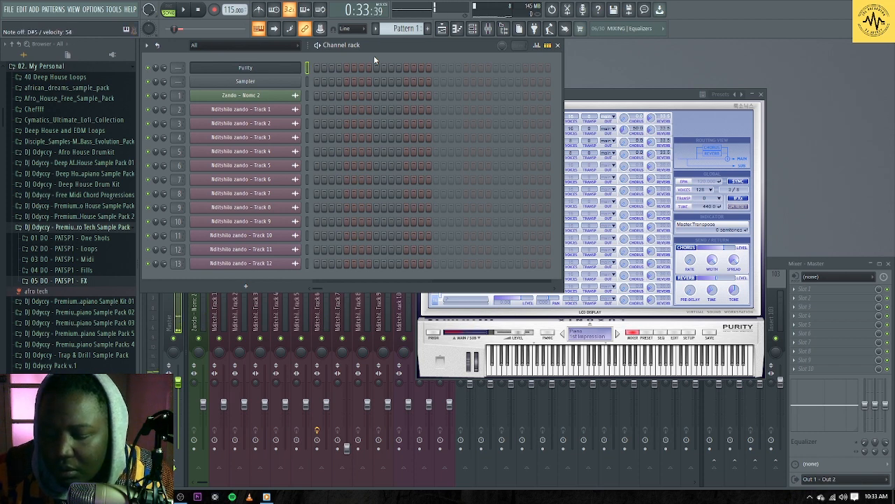
Play the mix once more, close the Purity window, and delete the Purity channel from the channel rack
key(space)
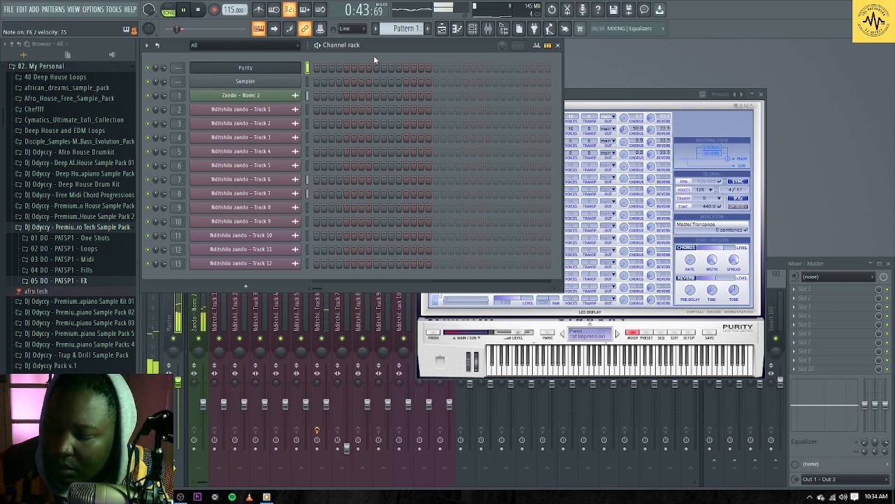
key(space)
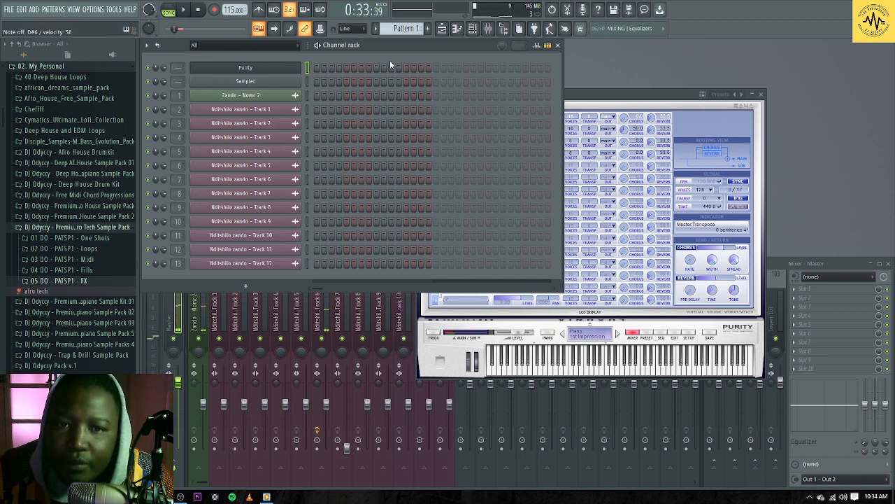
click(764, 96)
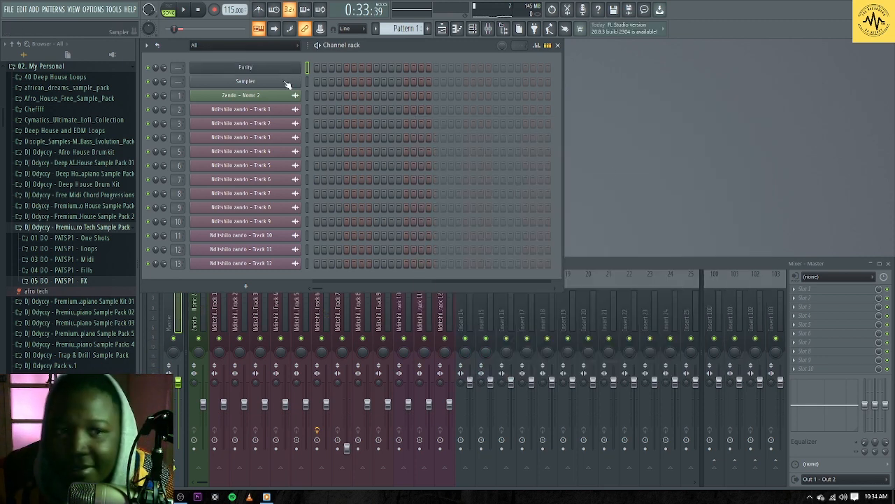
right_click(266, 68)
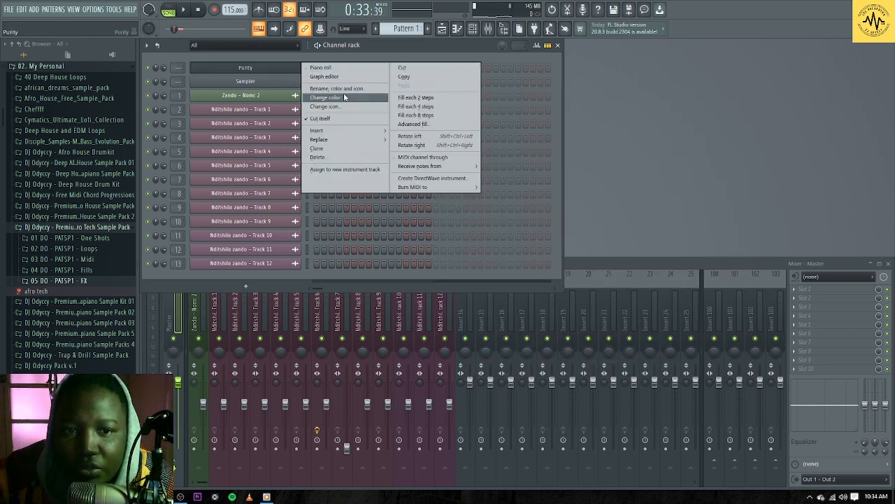
click(336, 158)
click(498, 277)
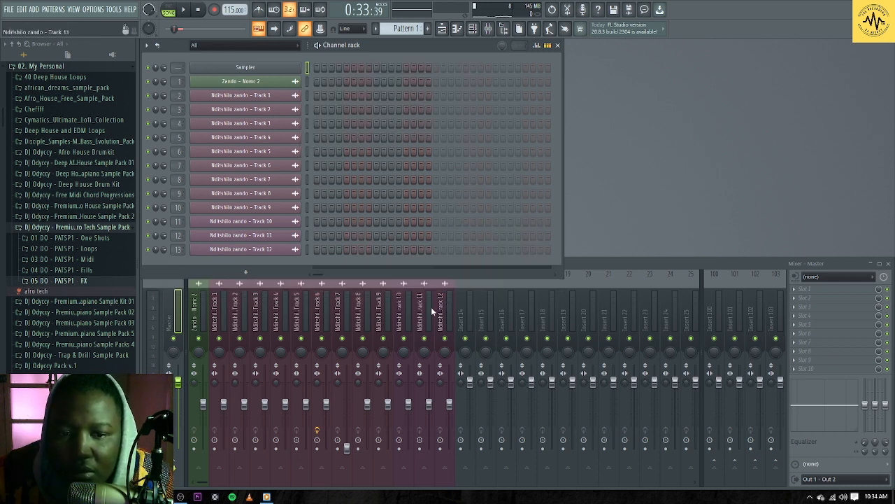
Set Auto-Tune Artist on Ndtshilo zando - Track 6 to retune speed 18 and humanize 73, audition it, and close its window
click(325, 315)
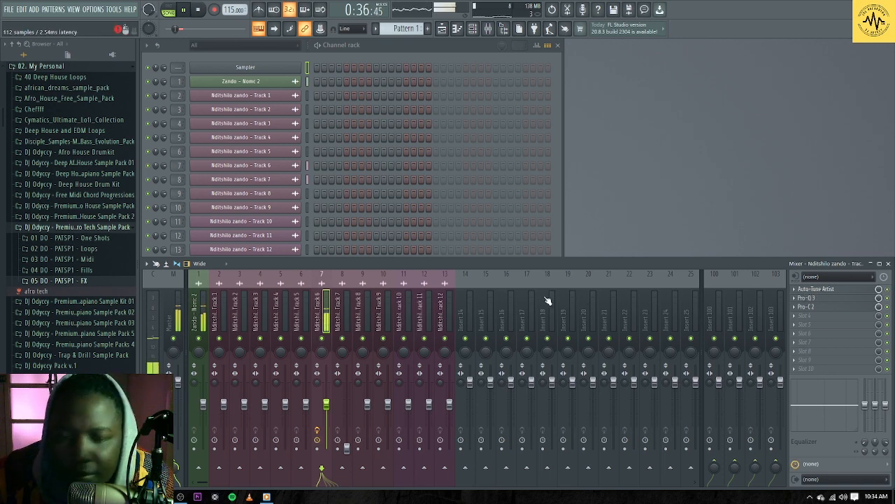
scroll(297, 206, down, 2)
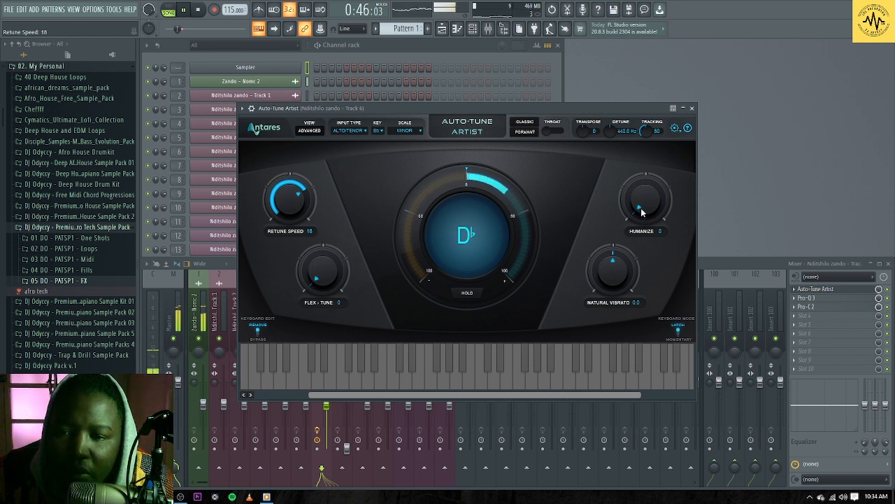
key(space)
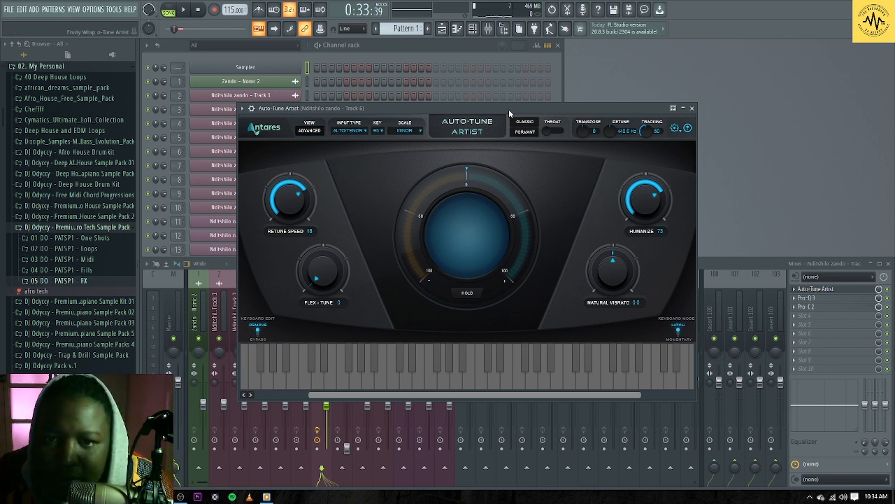
key(space)
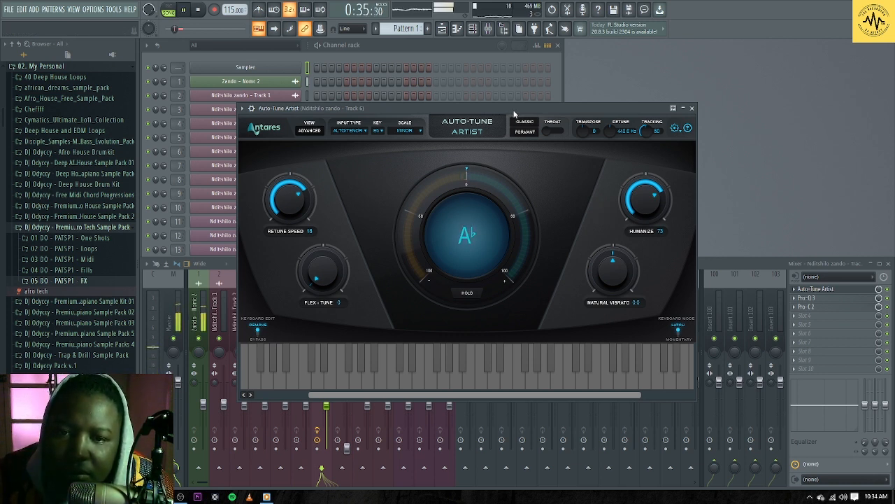
click(692, 107)
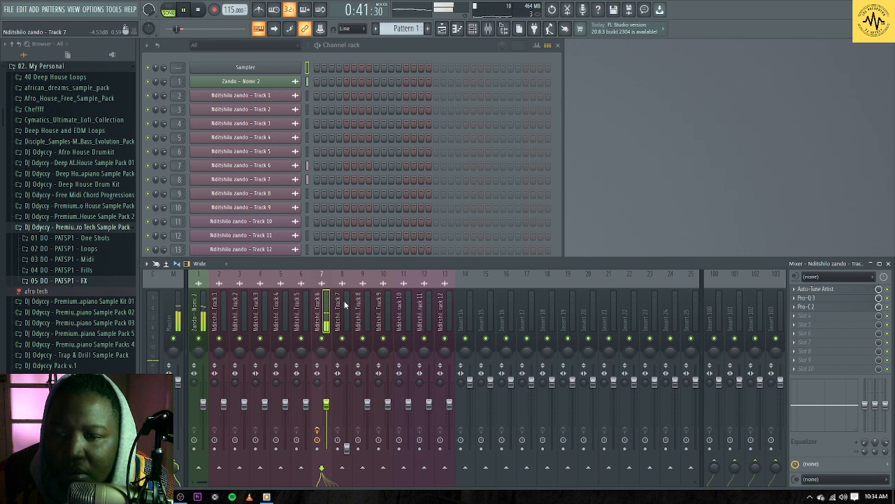
key(space)
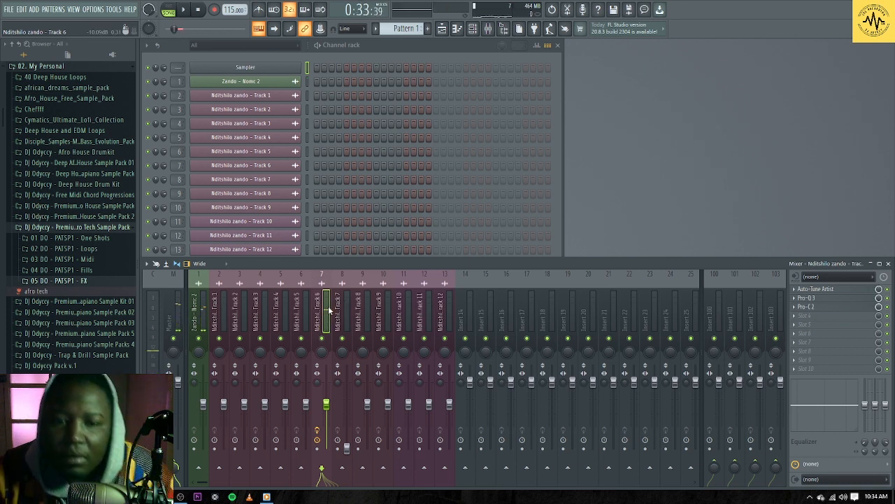
Find ValhallaVintageVerb among the effect plugins with the search "va" and mark it as a favourite
click(720, 320)
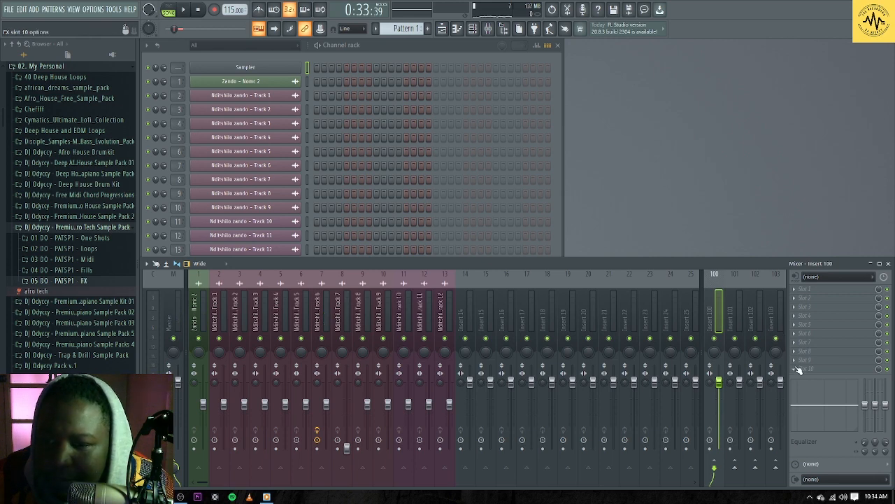
click(798, 293)
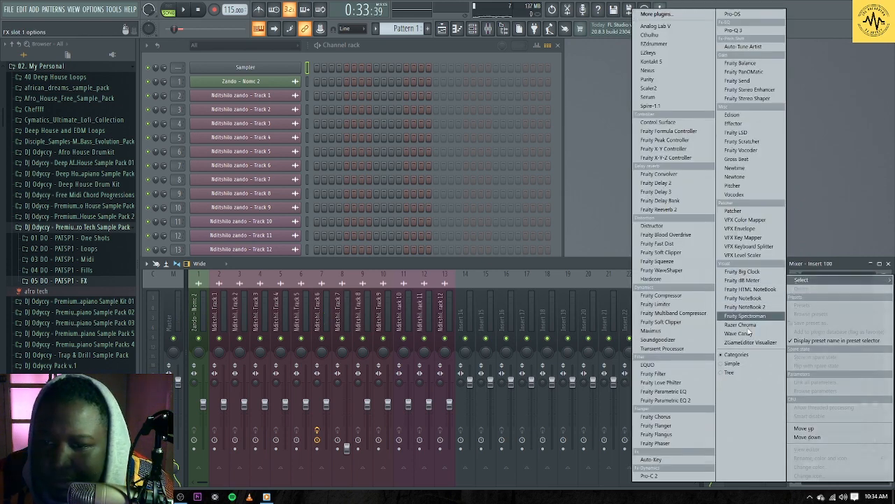
click(658, 14)
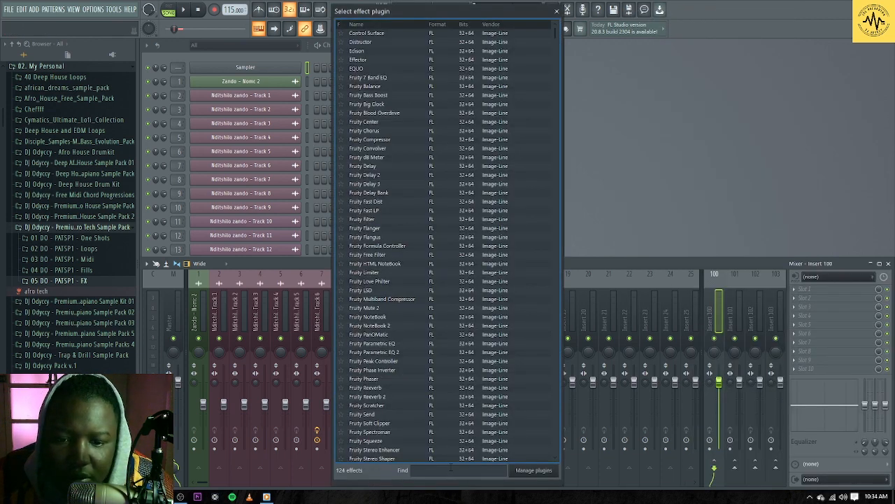
text(va)
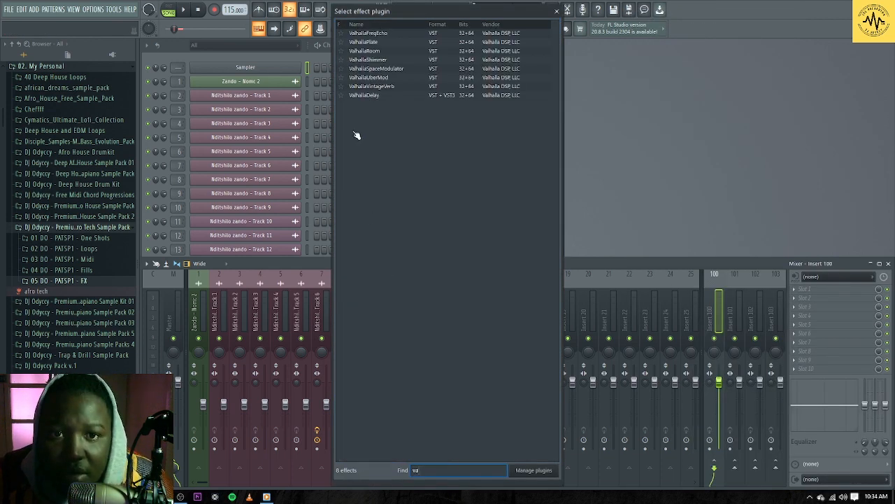
click(342, 87)
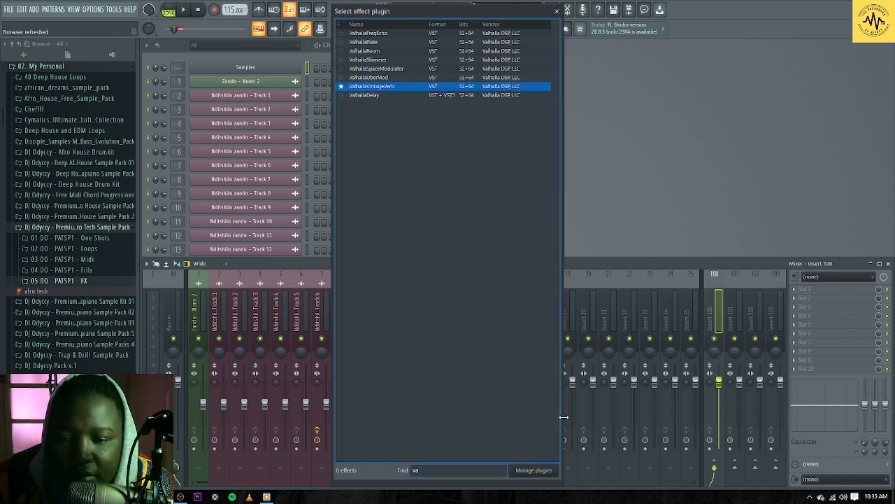
click(558, 11)
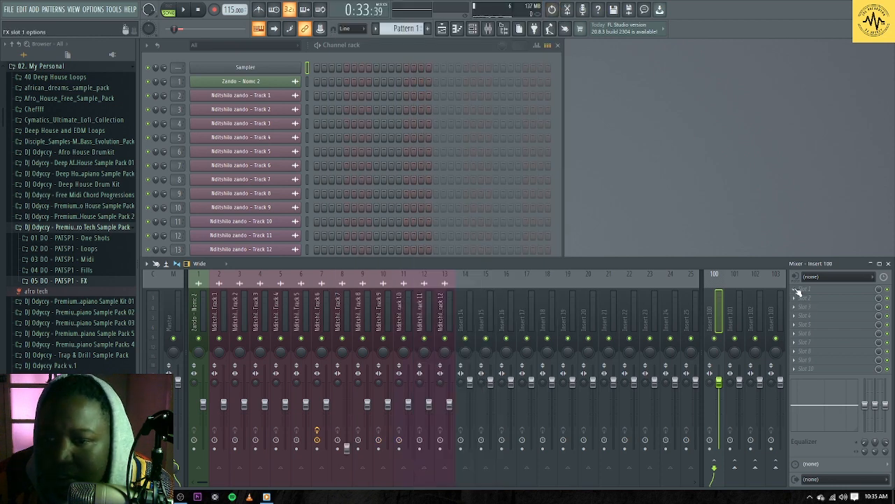
Load ValhallaVintageVerb into the first effect slot of Insert 100, set its predelay to 0 ms, and close its window
click(798, 292)
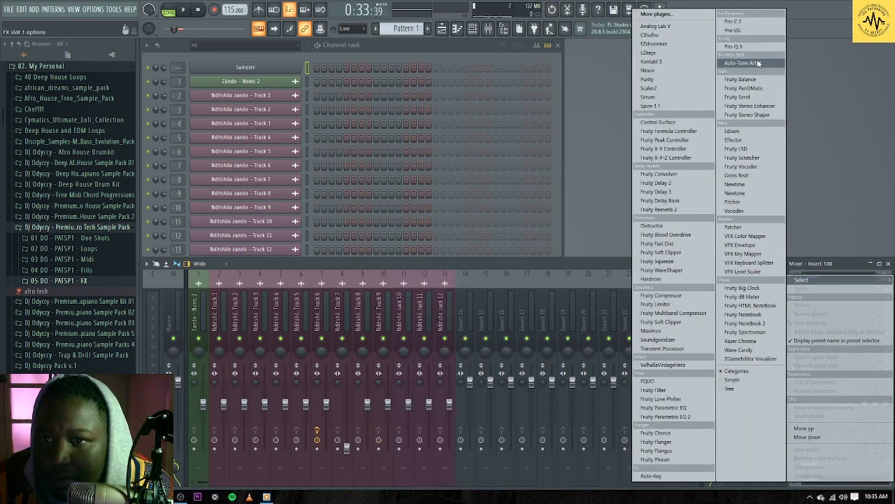
click(665, 365)
drag(356, 117, 550, 89)
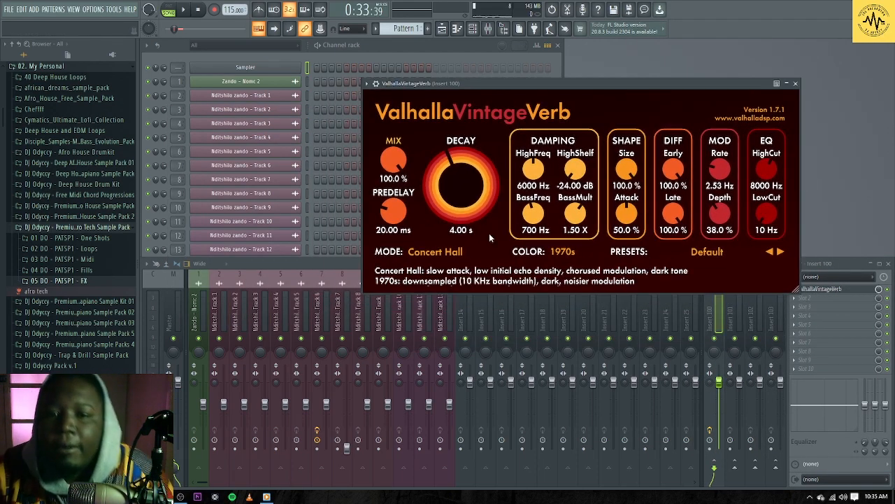
drag(399, 210, 400, 247)
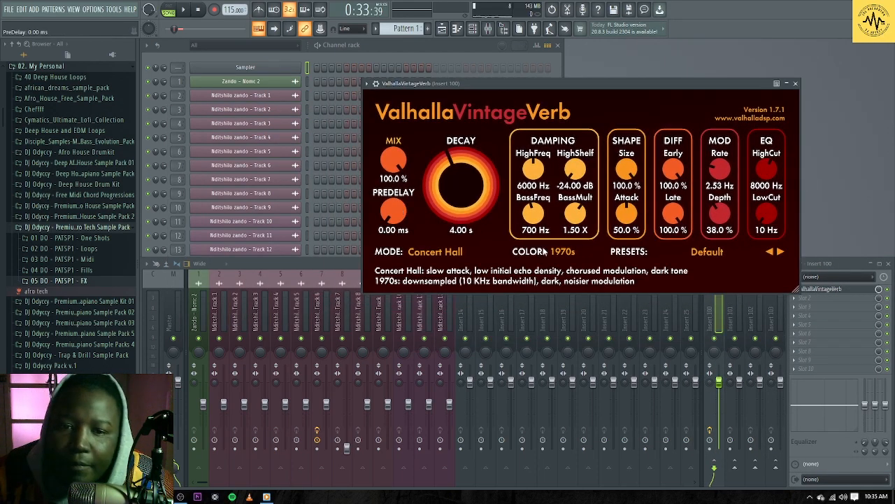
click(796, 83)
Select the Track 6 vocal in the mixer and play the song briefly
click(323, 321)
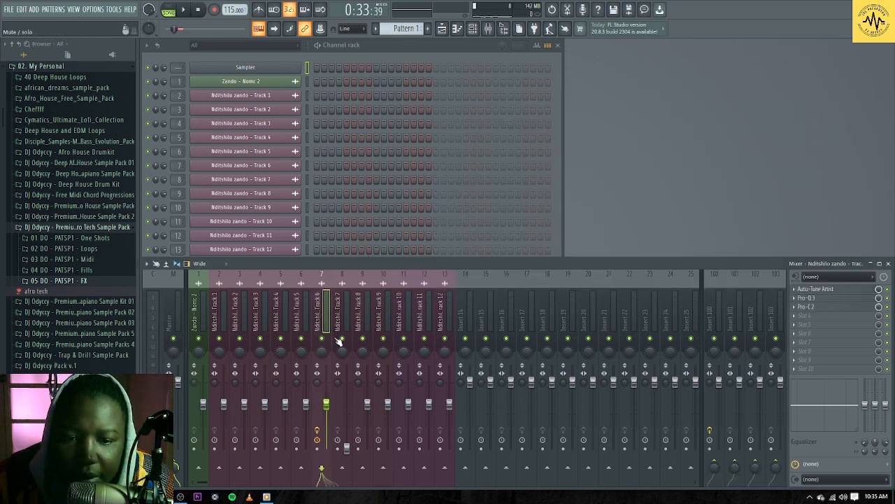
key(space)
key(space)
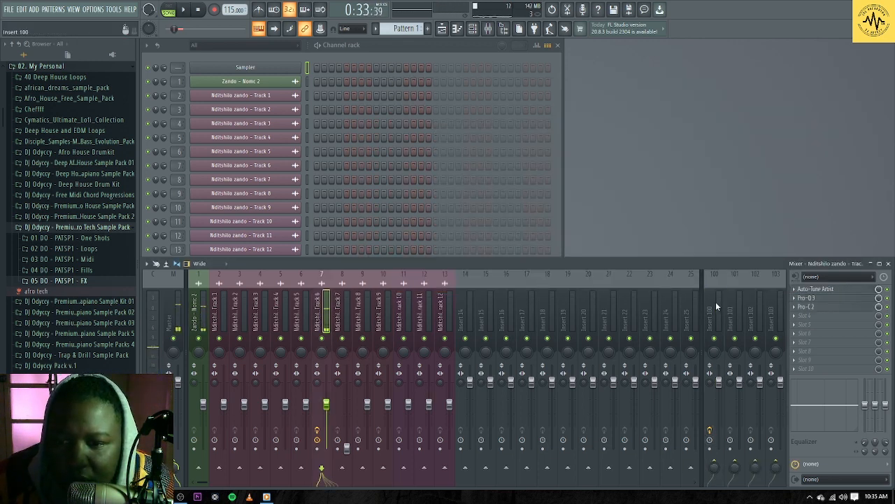
Apply the preset names Verb send to mixer Insert 100 and Delay send to Insert 101
click(717, 306)
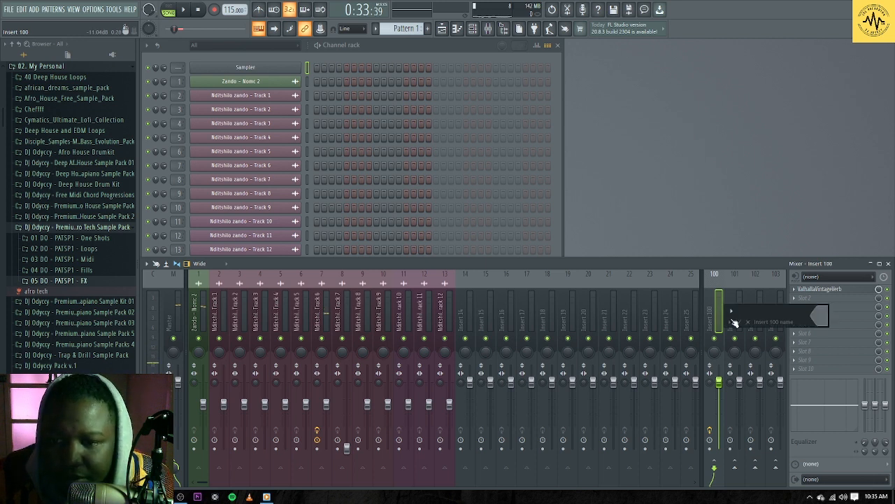
click(730, 322)
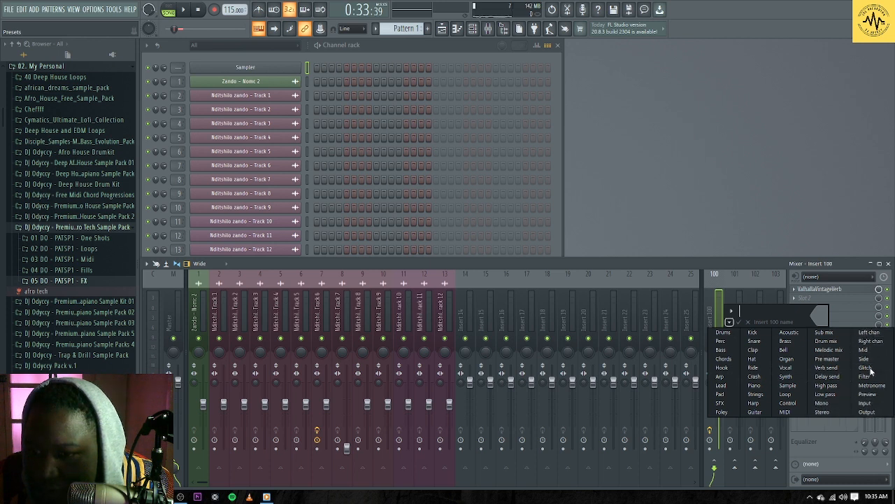
click(828, 368)
click(736, 318)
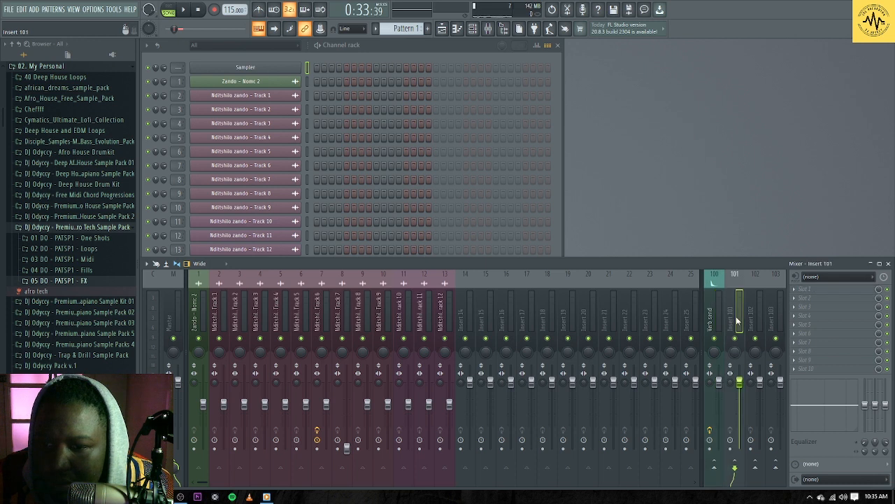
key(F2)
click(750, 322)
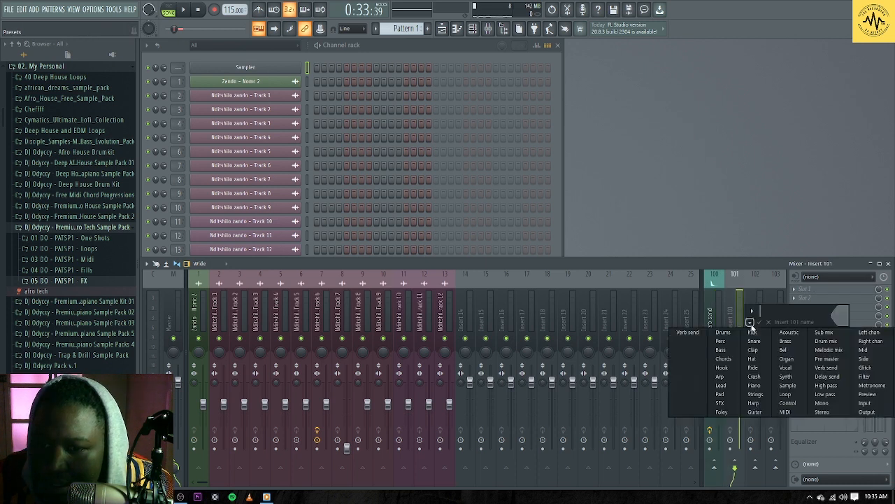
click(840, 381)
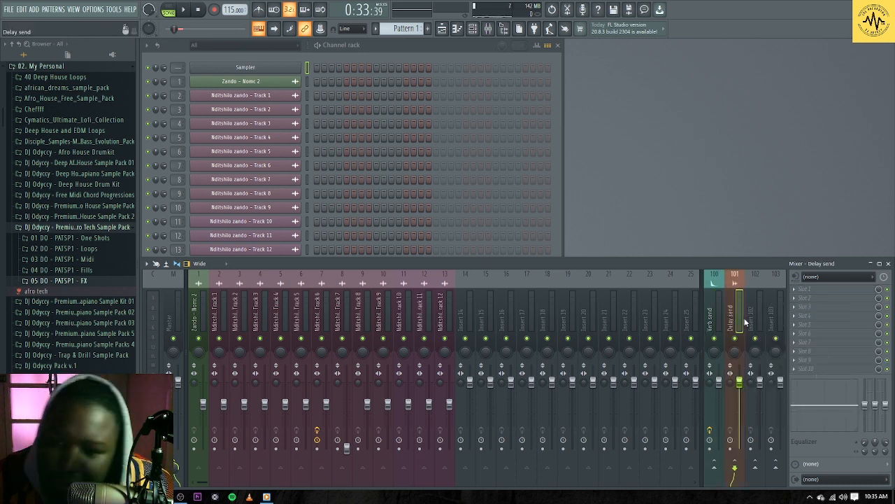
Raise the Track 6 vocal's send level to the Verb send track and play the mix
click(715, 318)
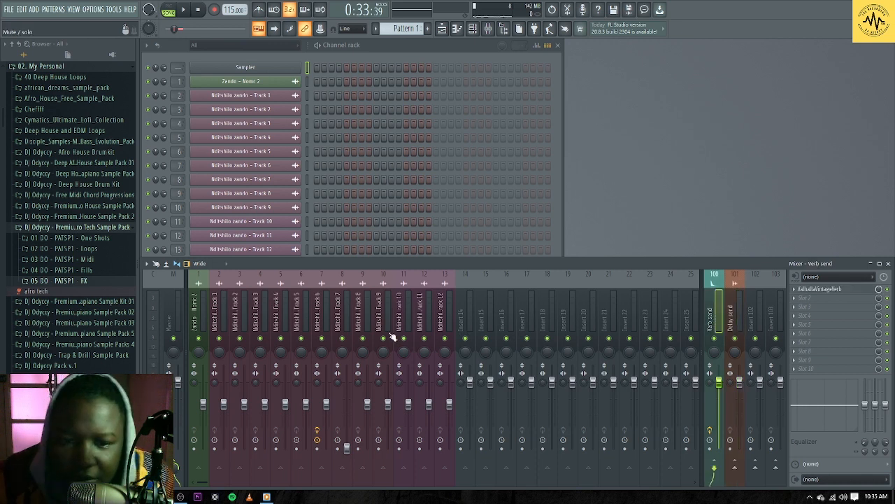
click(326, 317)
key(space)
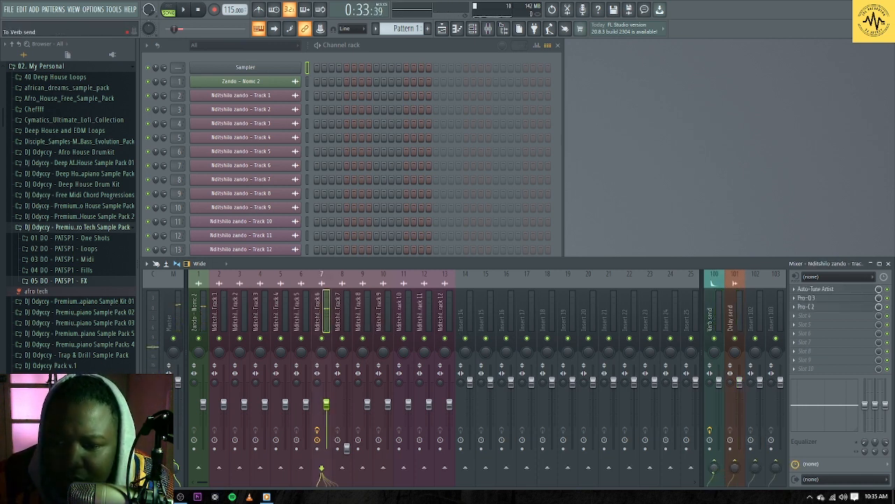
key(space)
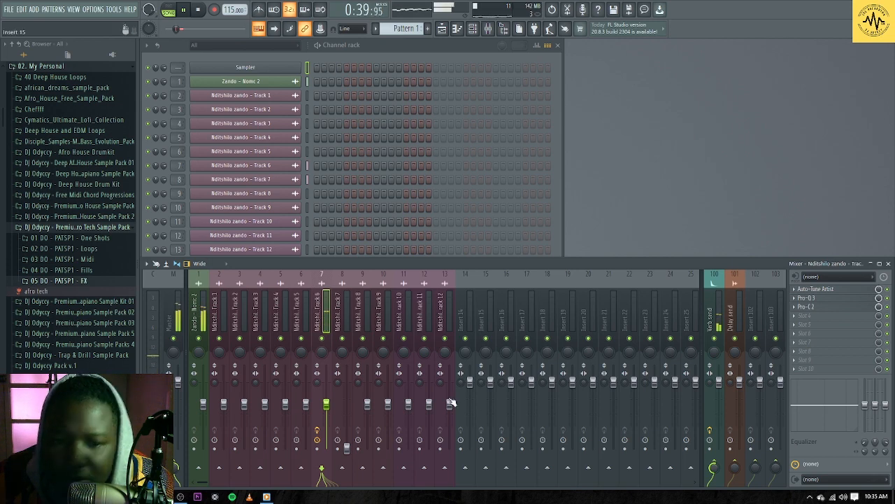
Set ValhallaVintageVerb on the Verb send track to Plate mode with the NOW color while the mix plays
click(715, 321)
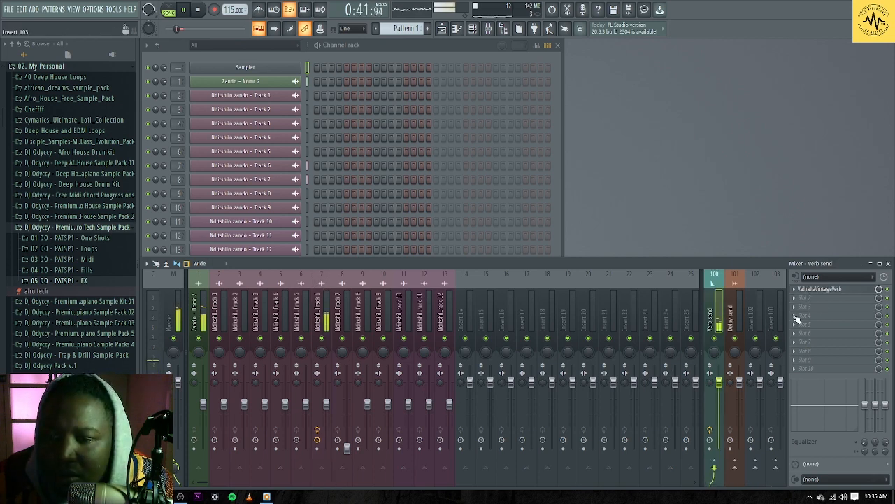
click(838, 289)
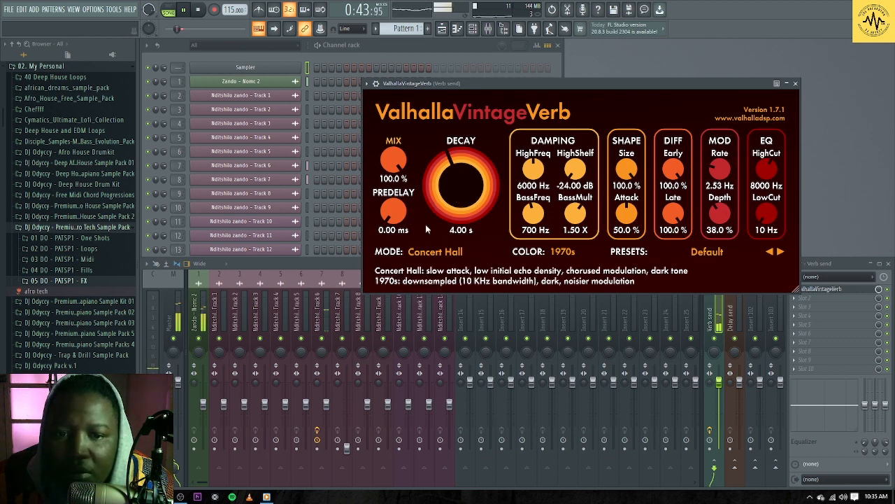
click(435, 254)
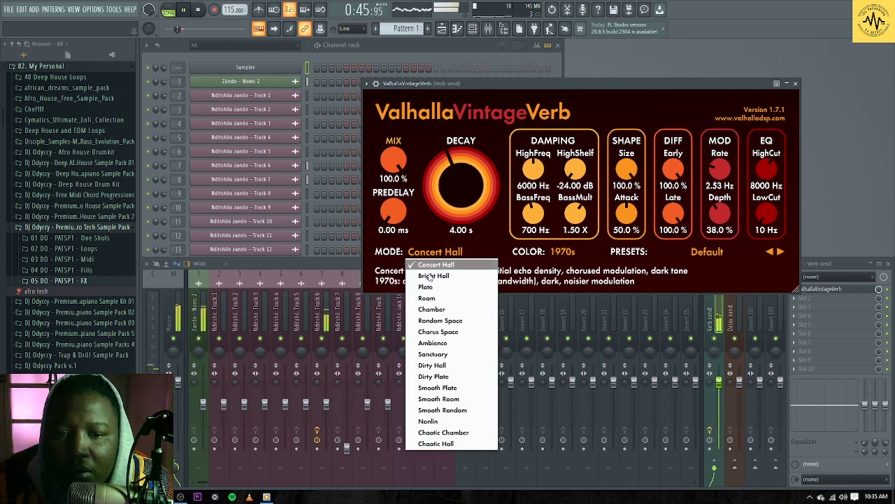
click(431, 283)
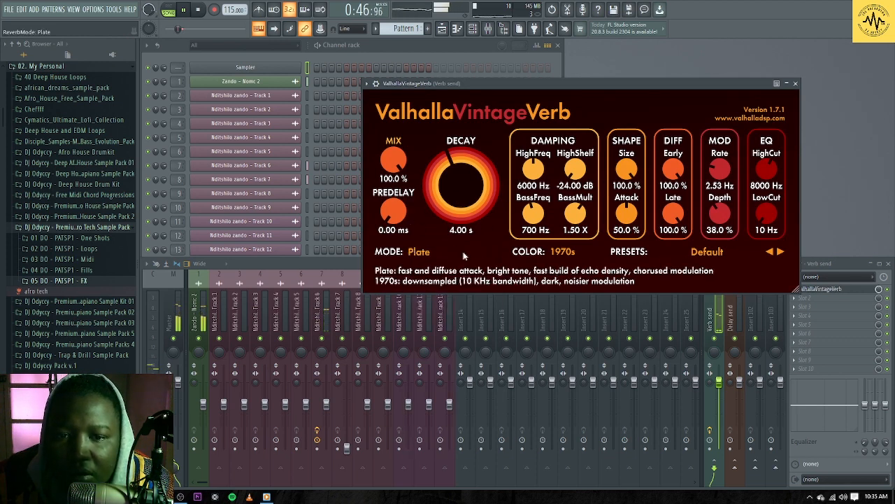
click(578, 254)
click(572, 286)
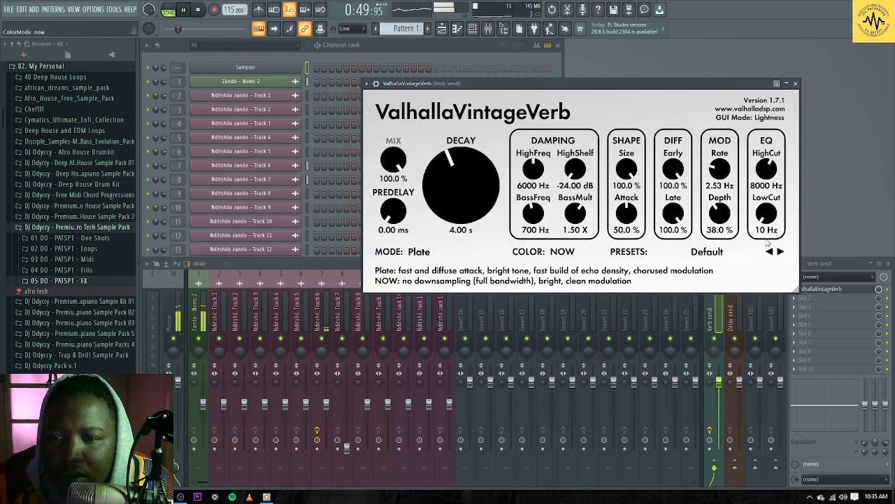
Set the Verb send reverb's decay to 2.54 s, high cut to 6660 Hz and low cut to 390 Hz, and close the plugin
drag(766, 214, 769, 200)
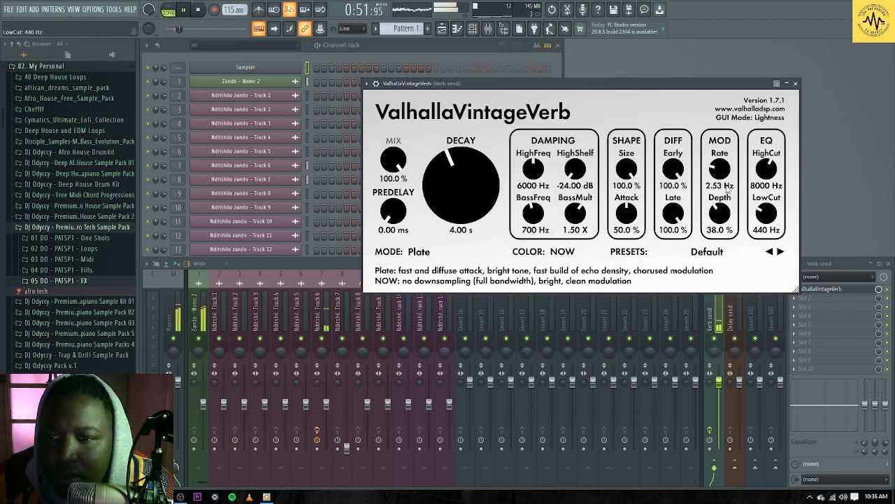
drag(454, 176, 448, 175)
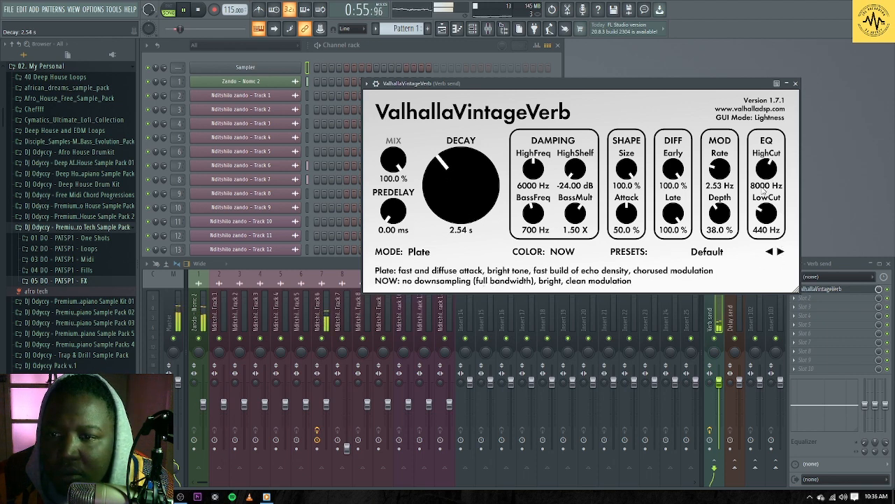
drag(771, 173, 767, 180)
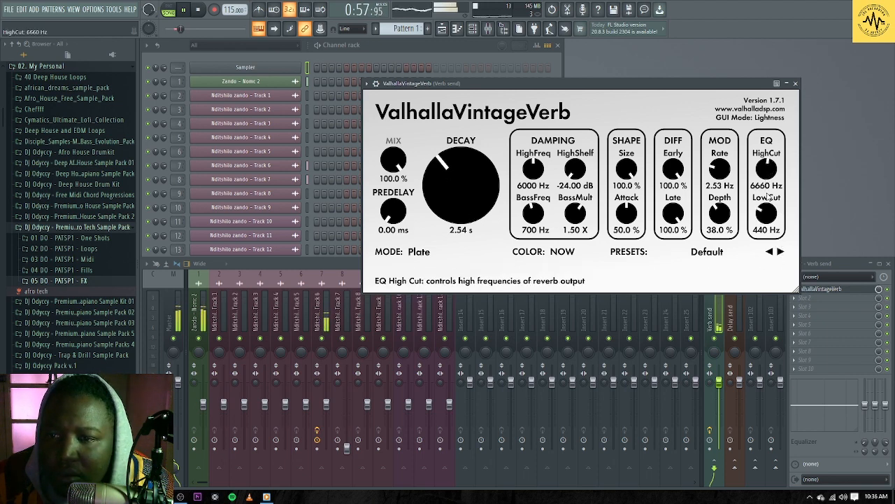
drag(765, 215, 764, 218)
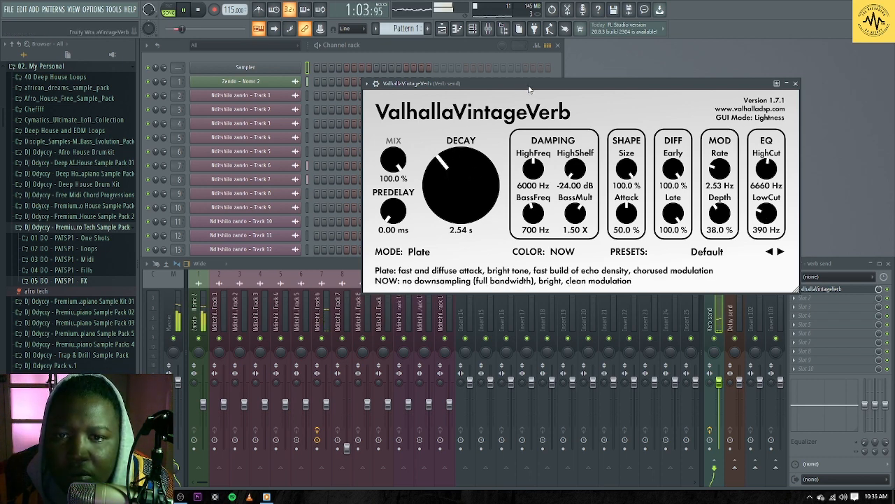
click(795, 80)
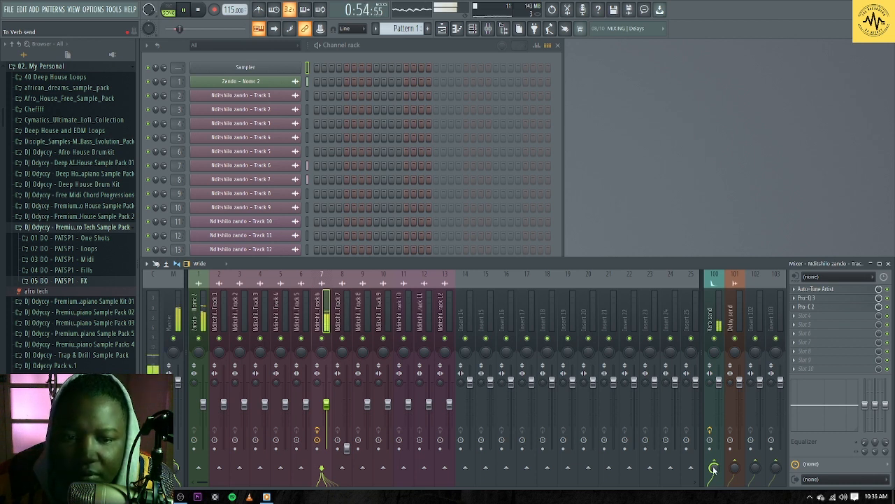
key(space)
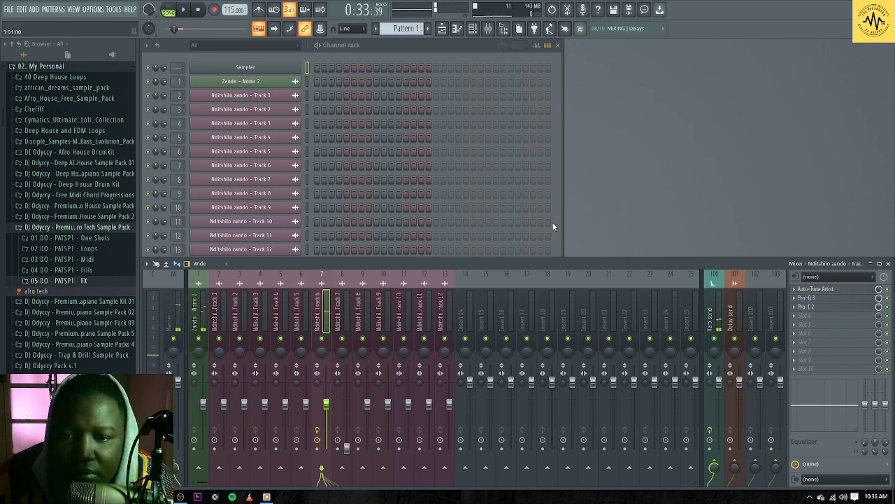
Load a second Pro-Q 3 into slot 4 of the Track 6 vocal and add a band at about 8100 Hz
click(796, 318)
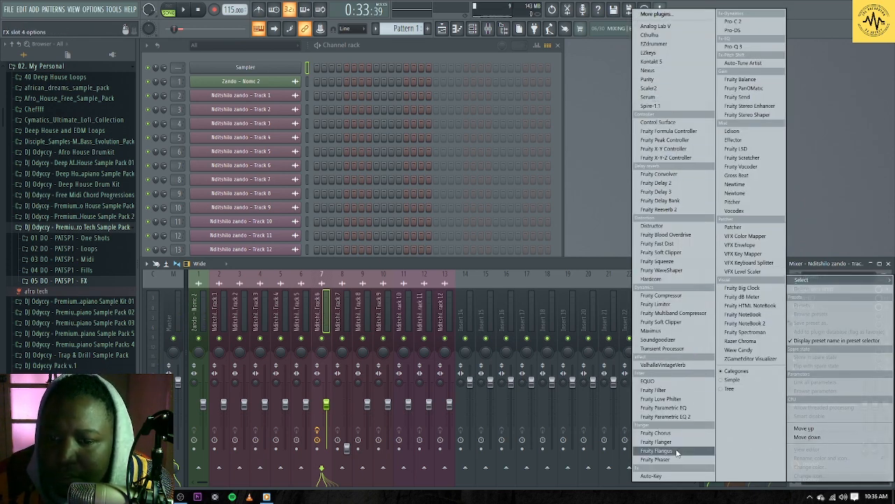
click(740, 46)
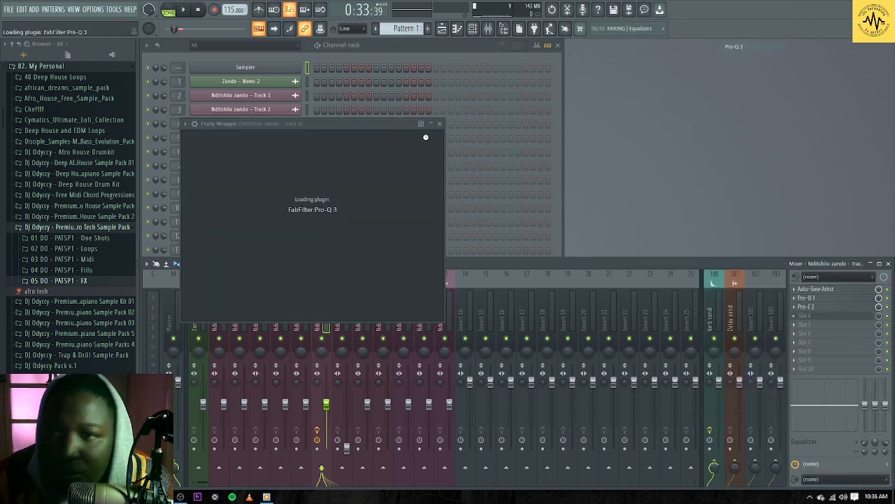
drag(397, 124, 454, 116)
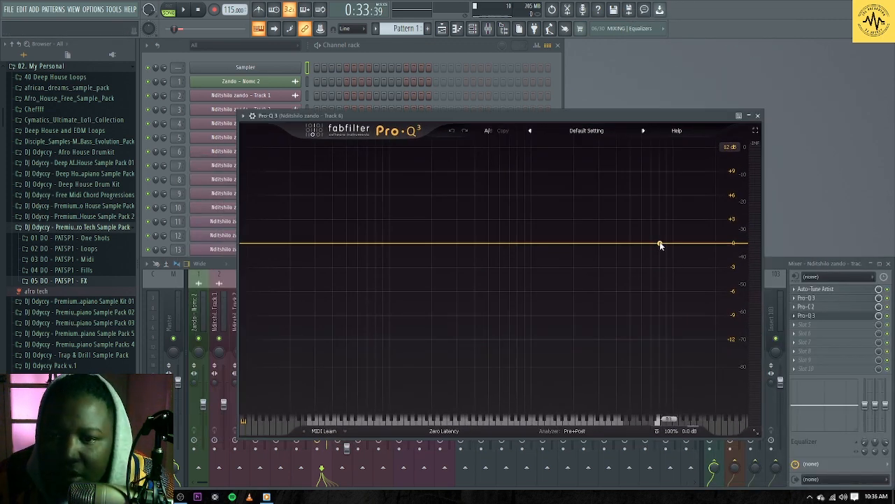
click(659, 243)
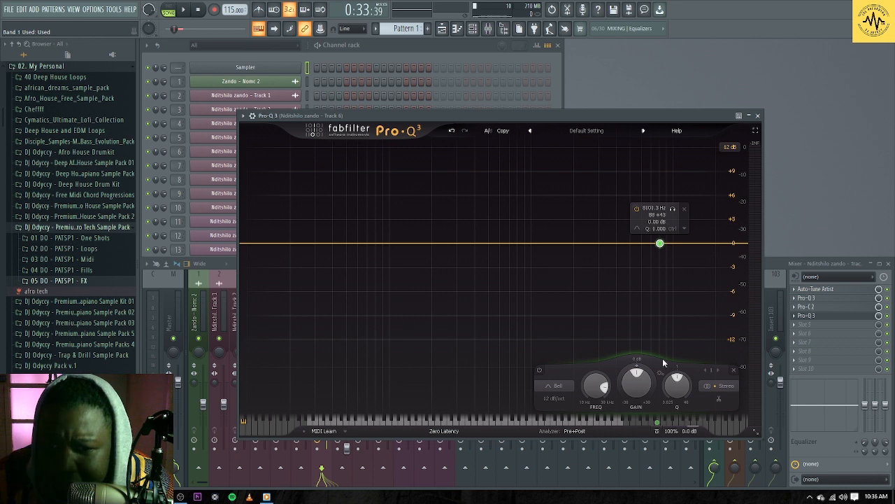
Change the 8.1 kHz band to a High Shelf with a gain of +3.76 dB
scroll(644, 365, down, 1)
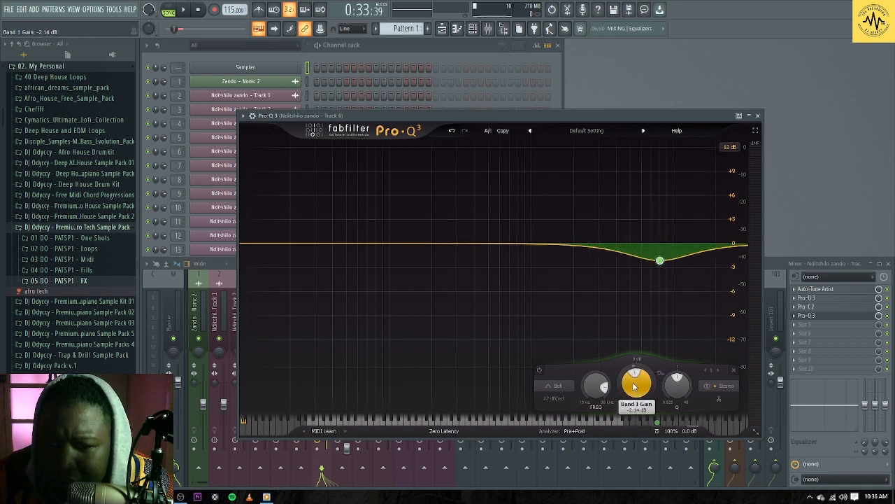
scroll(644, 369, up, 3)
scroll(642, 376, down, 1)
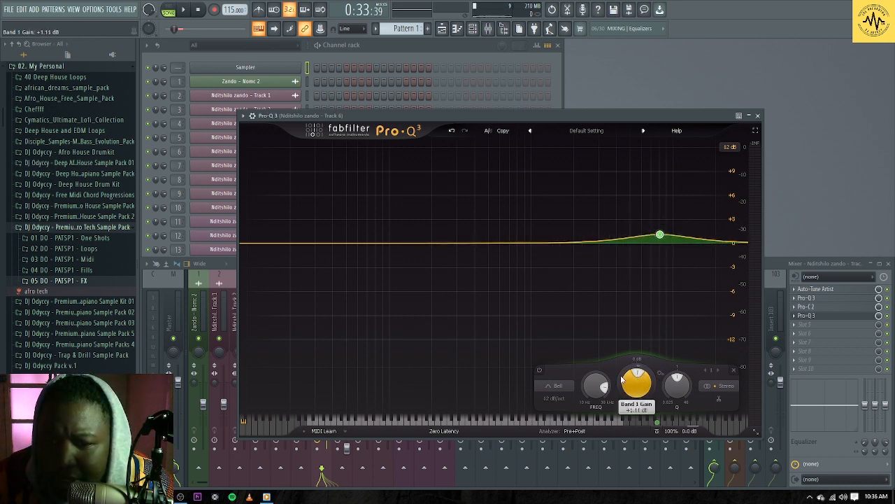
click(556, 386)
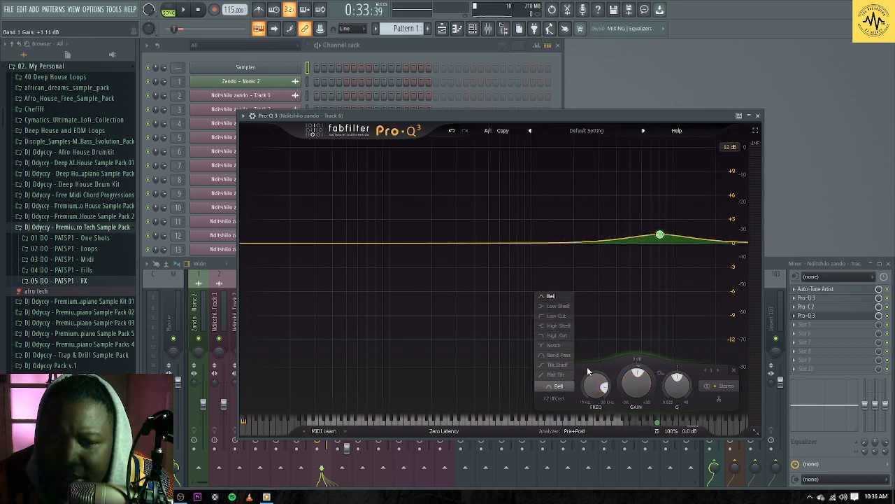
click(560, 326)
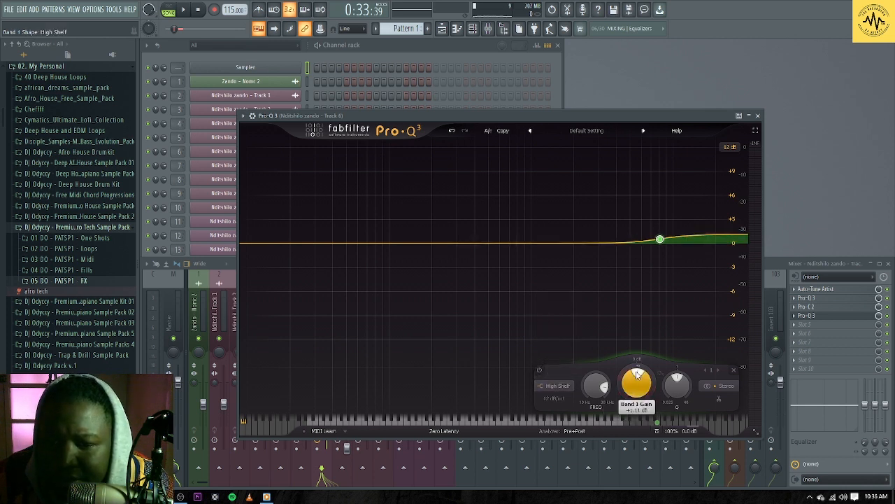
scroll(640, 374, up, 4)
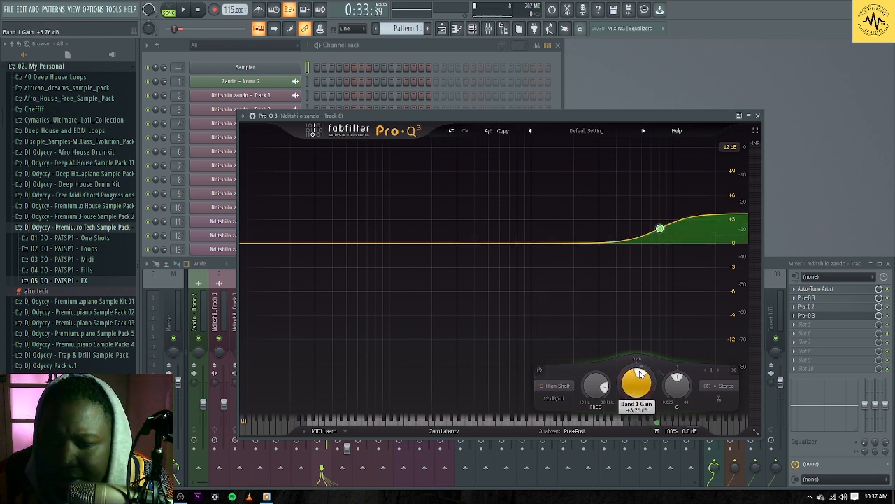
Raise the high shelf gain to about +4.5 dB while the mix plays, and close the equalizer
key(space)
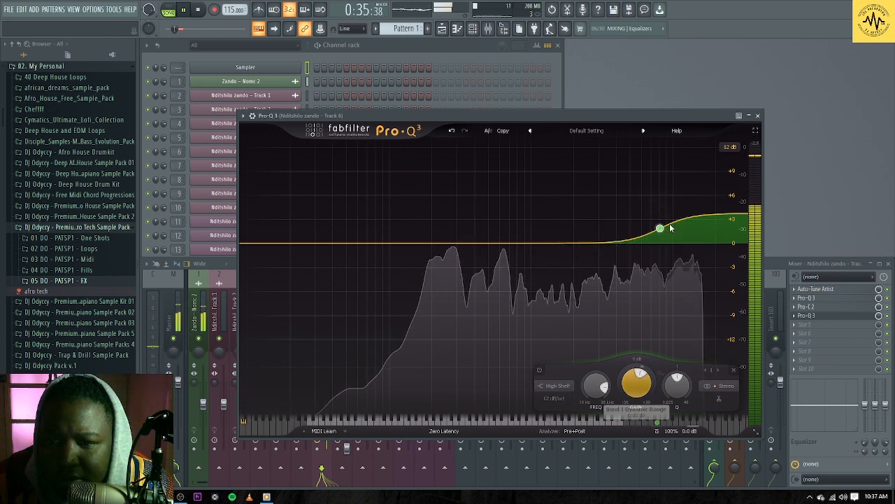
drag(619, 115, 595, 116)
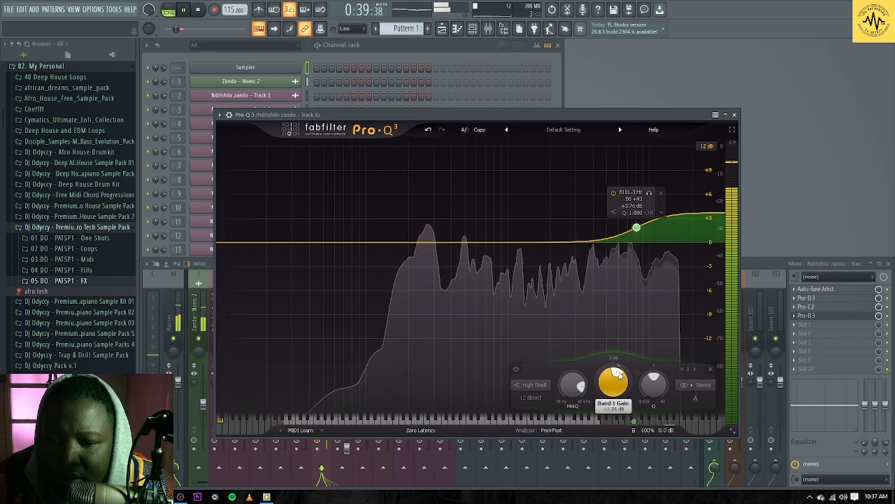
scroll(618, 374, up, 2)
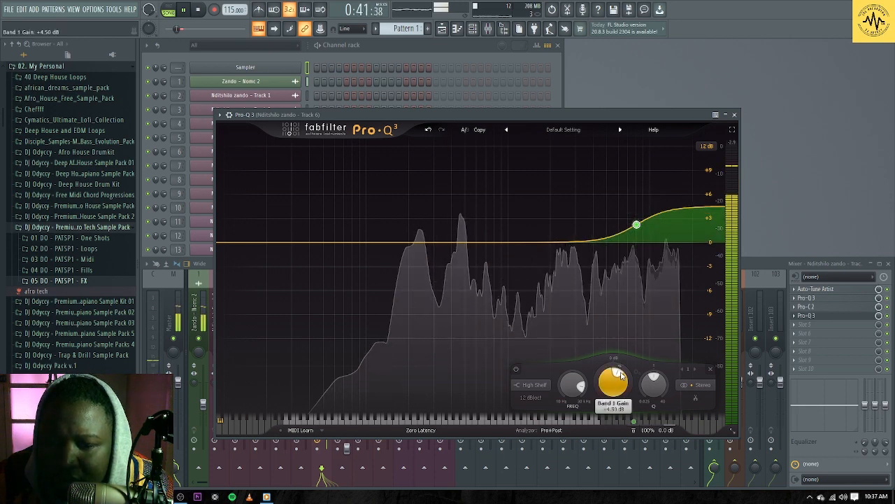
key(Escape)
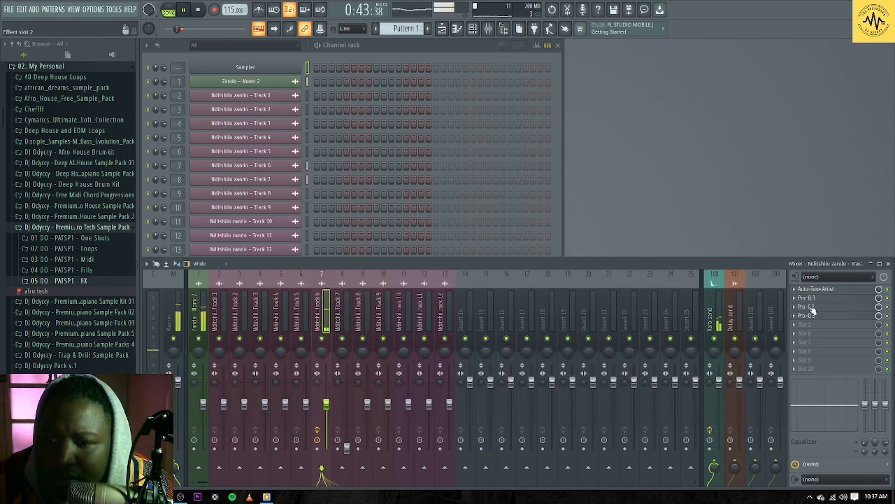
key(space)
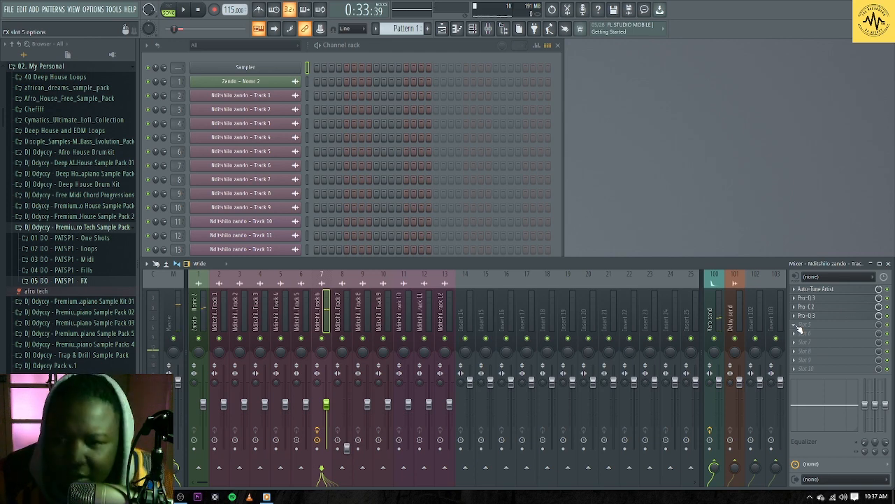
Load the Pro-DS de-esser into slot 5 of the Track 6 vocal and move its window aside
click(801, 329)
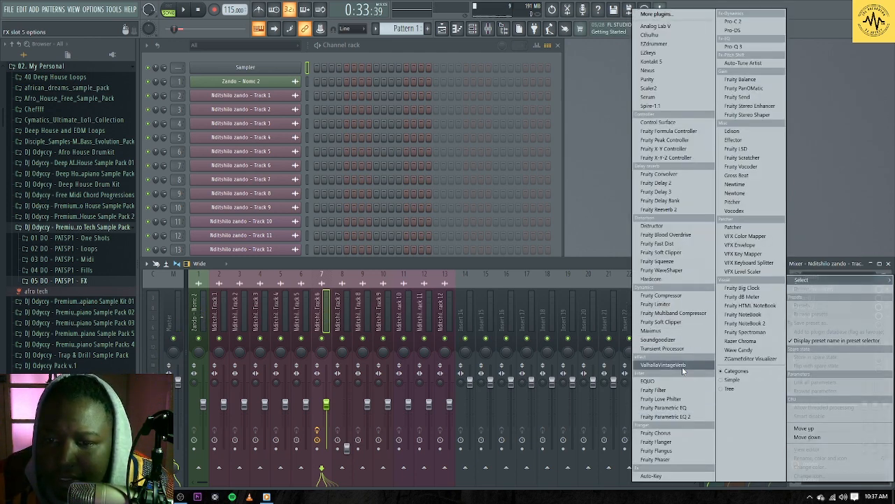
click(733, 30)
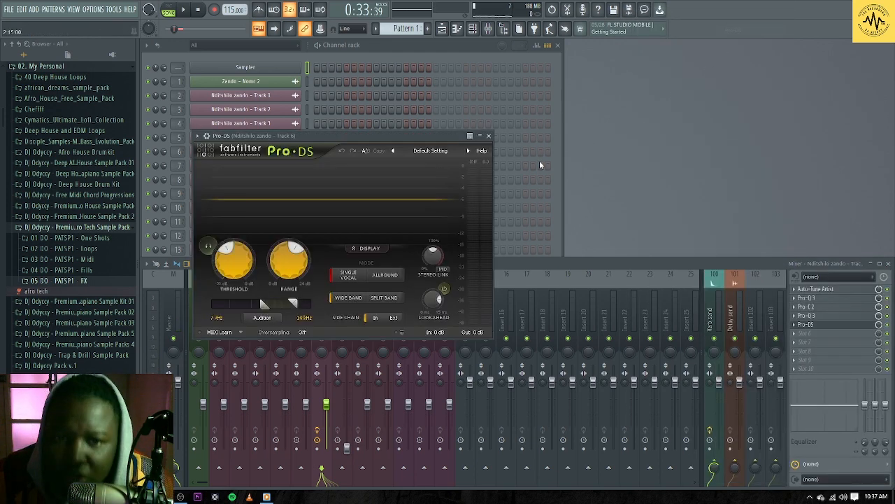
drag(348, 137, 412, 169)
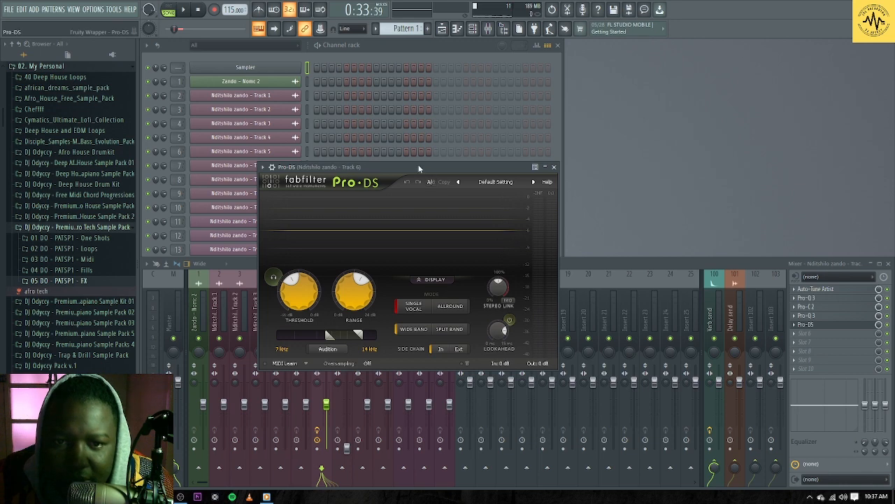
drag(419, 167, 451, 172)
Raise the Pro-DS threshold to about -13 dB while auditioning the vocal in the mix, and close the de-esser
key(space)
drag(330, 286, 342, 287)
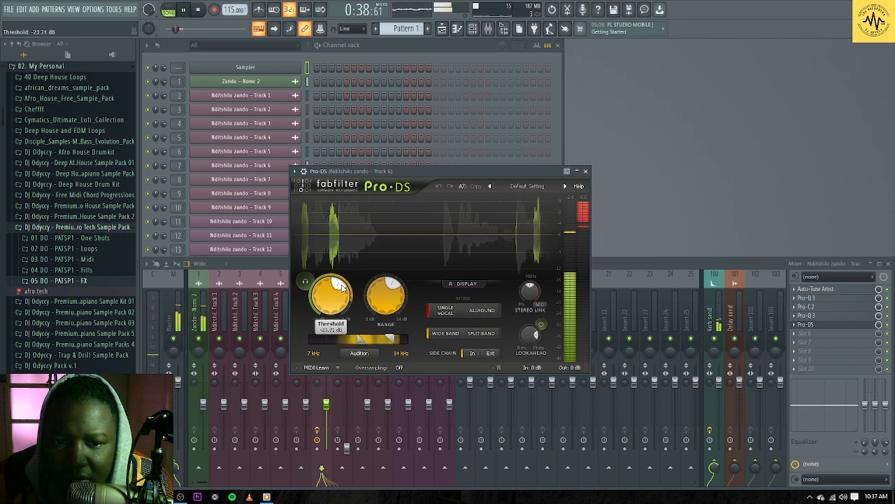
drag(476, 174, 520, 178)
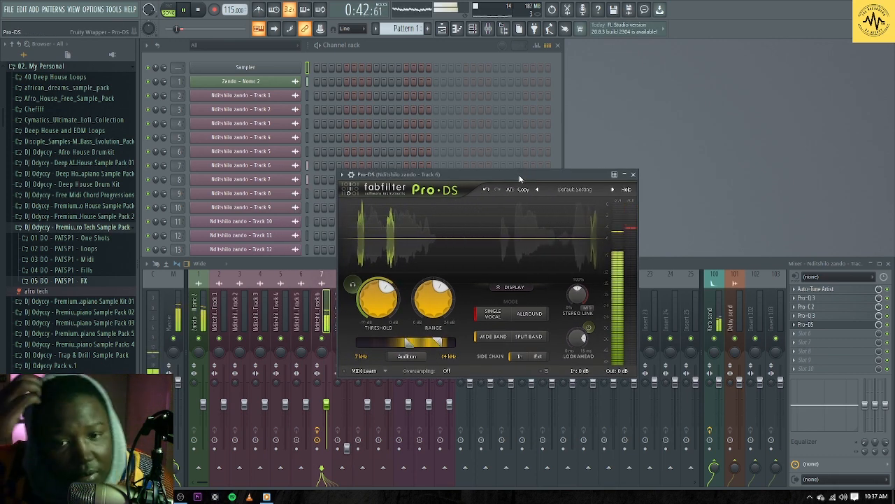
key(space)
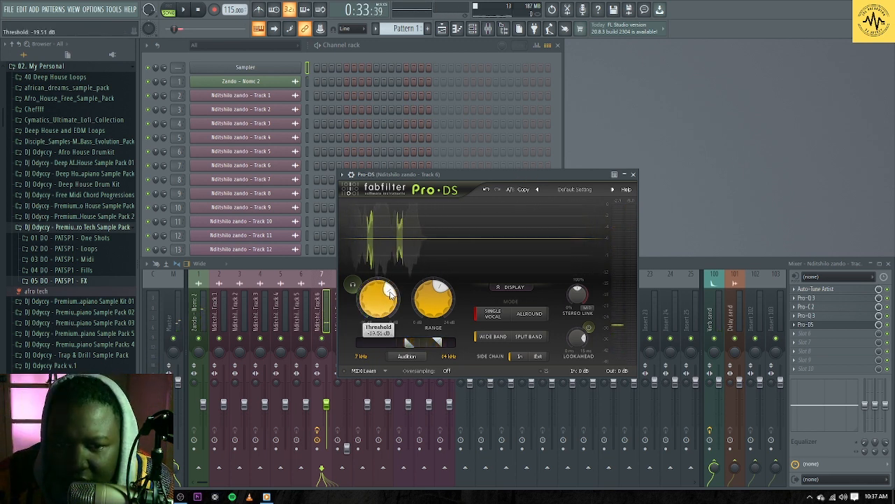
key(space)
drag(394, 293, 396, 300)
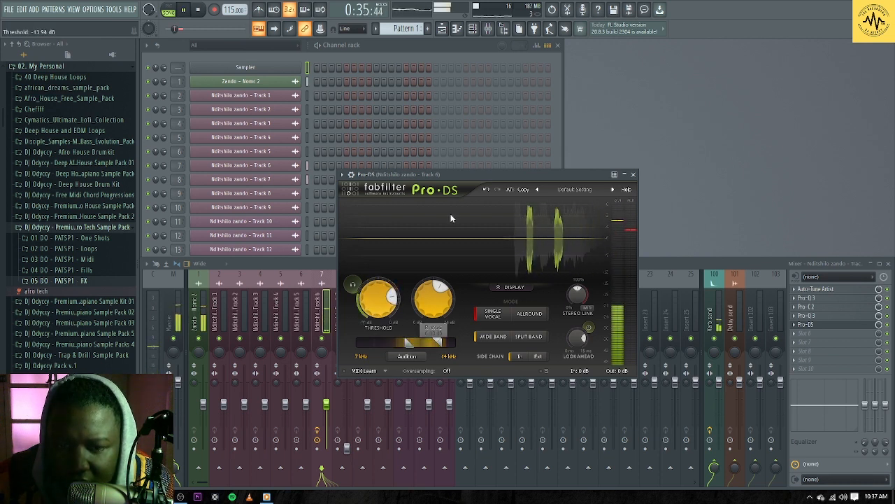
key(space)
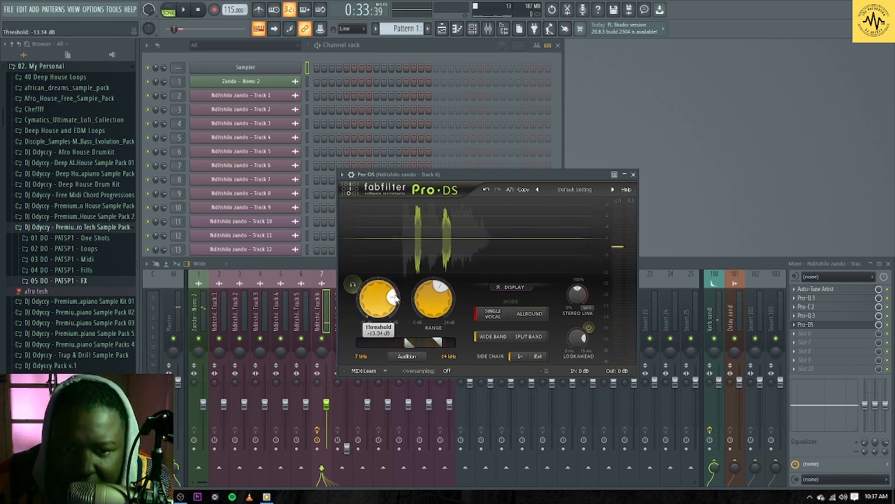
key(space)
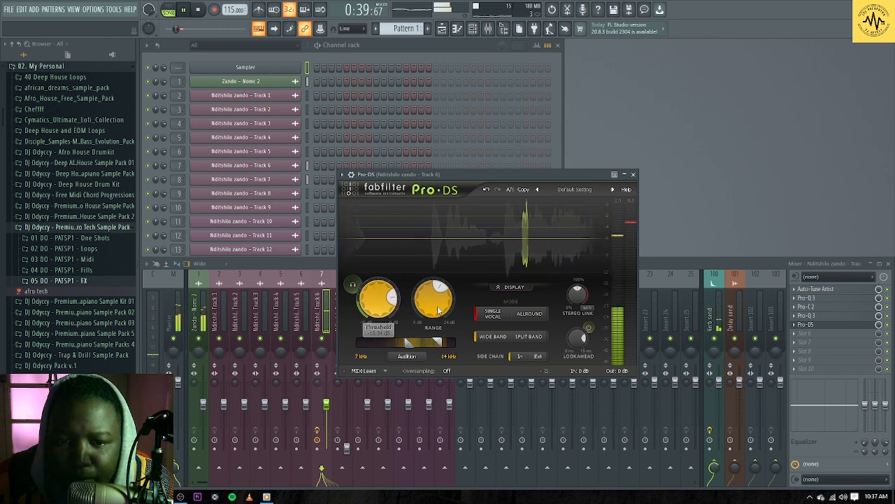
drag(535, 173, 567, 160)
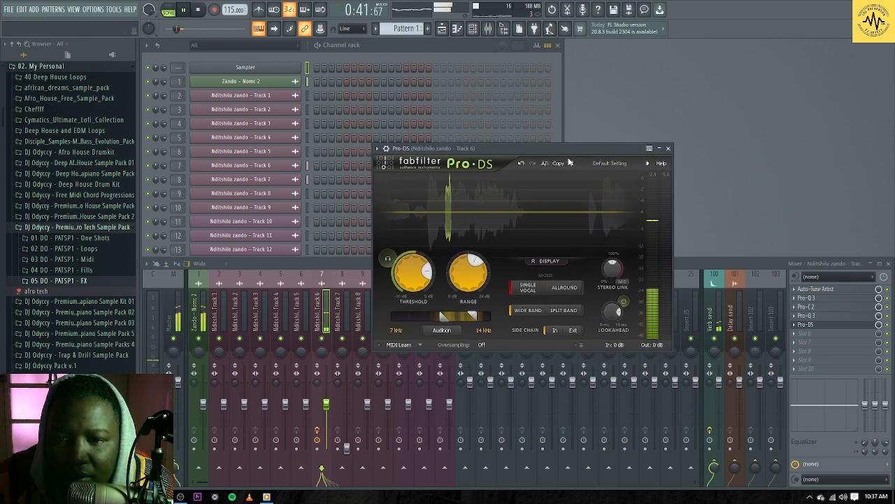
click(668, 148)
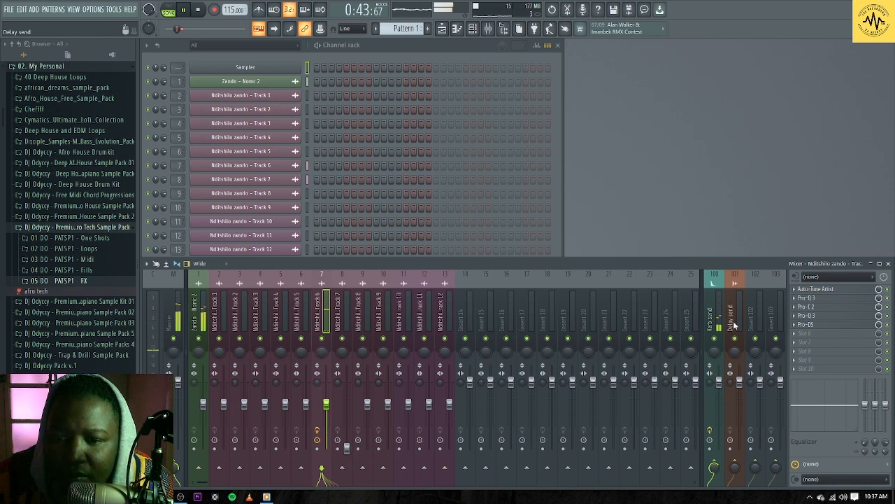
Stop playback and load Fruity Delay 3 into slot 1 of the Delay send track
click(736, 318)
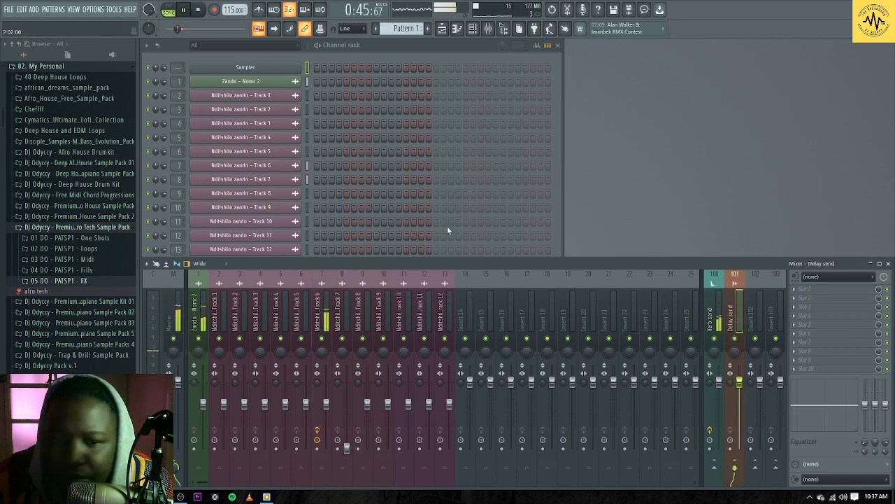
key(space)
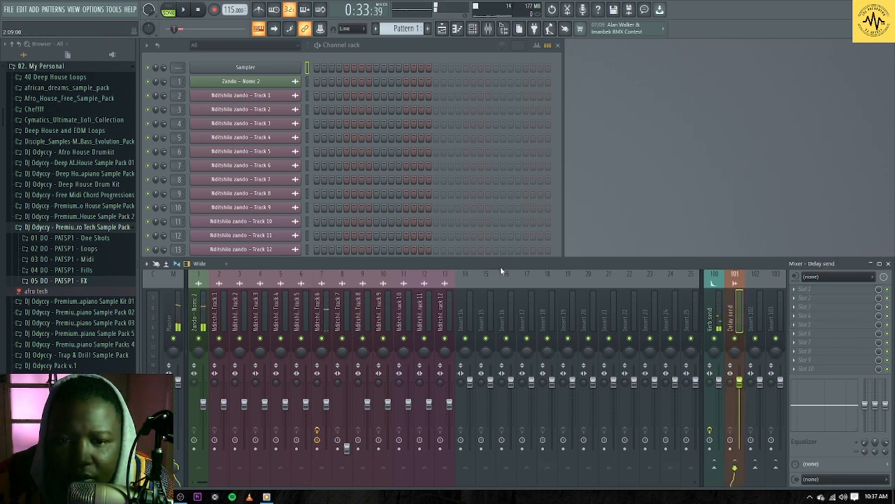
click(798, 297)
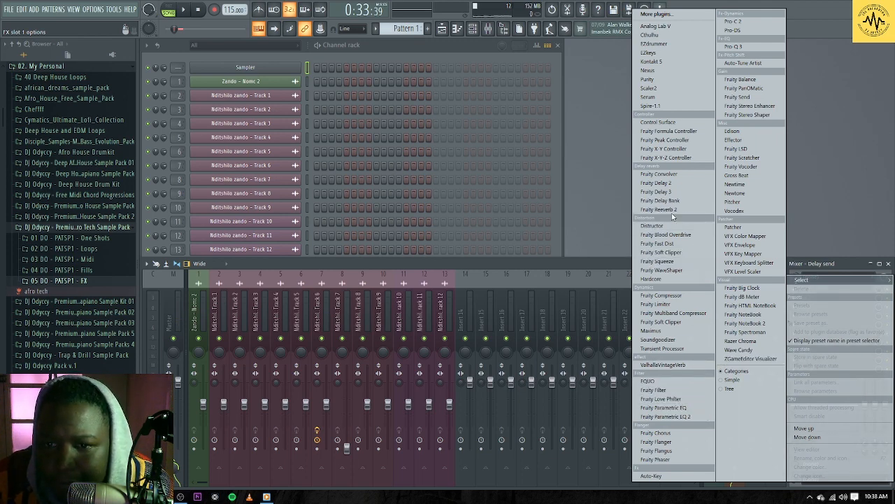
click(655, 192)
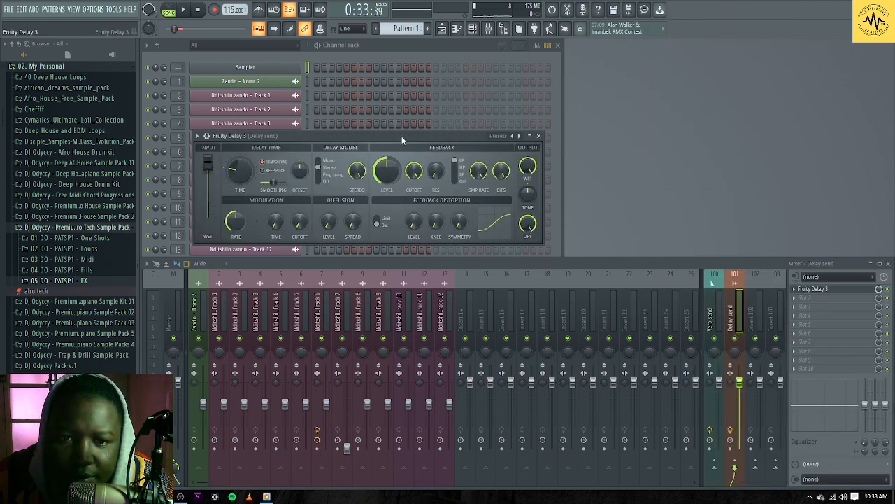
Turn Fruity Delay 3's dry output fully down, close it, and raise the Track 6 vocal's send level to Delay send during playback
drag(402, 140, 559, 146)
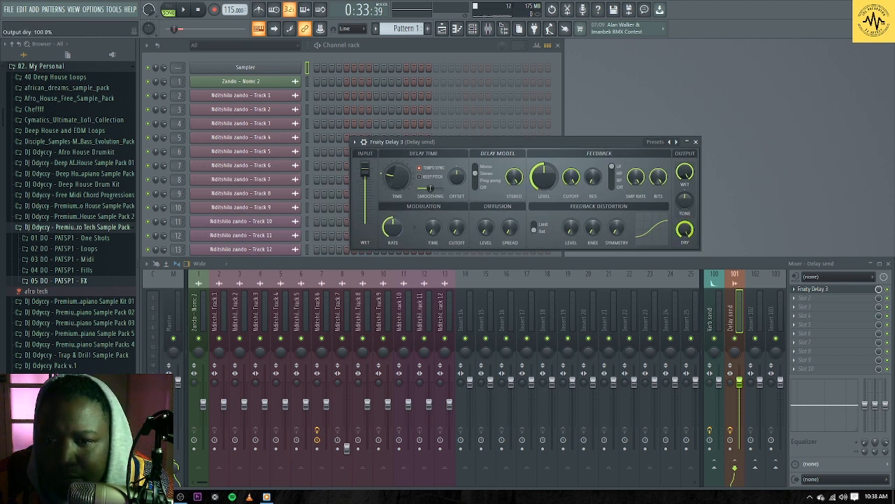
click(694, 142)
click(325, 302)
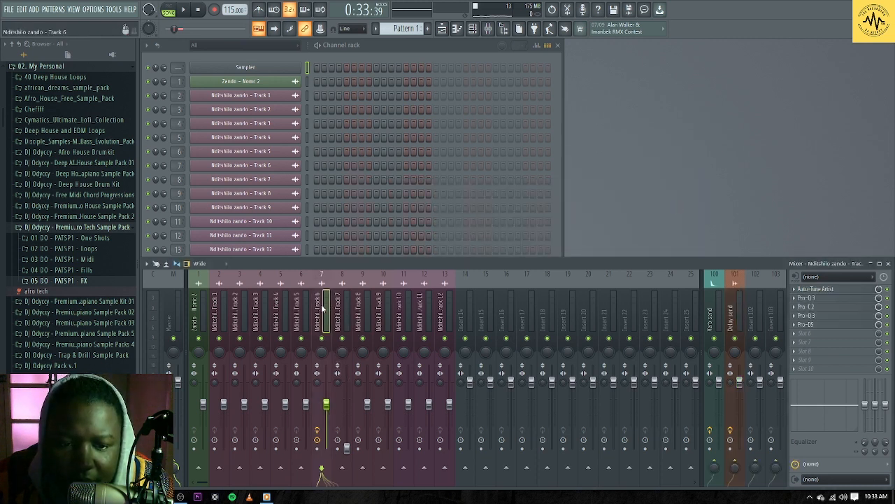
key(space)
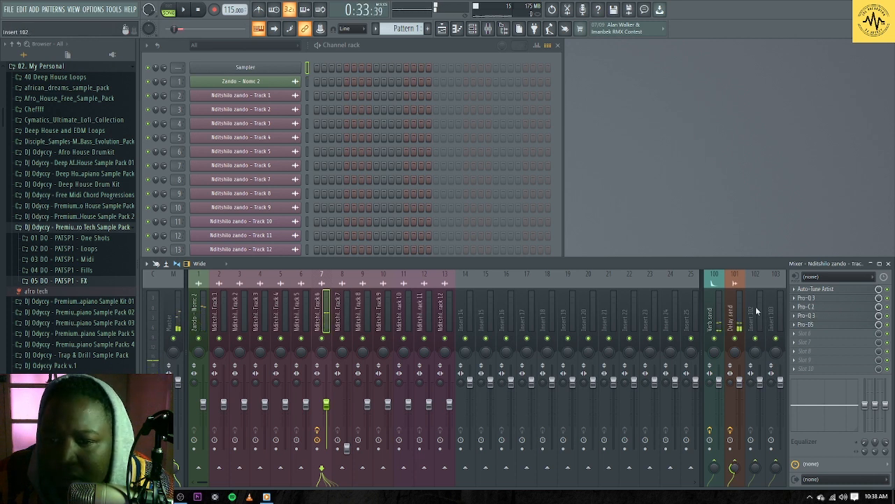
Reopen Fruity Delay 3 on the Delay send track, set its delay time to 8:0 while auditioning, and close it
click(734, 318)
click(836, 291)
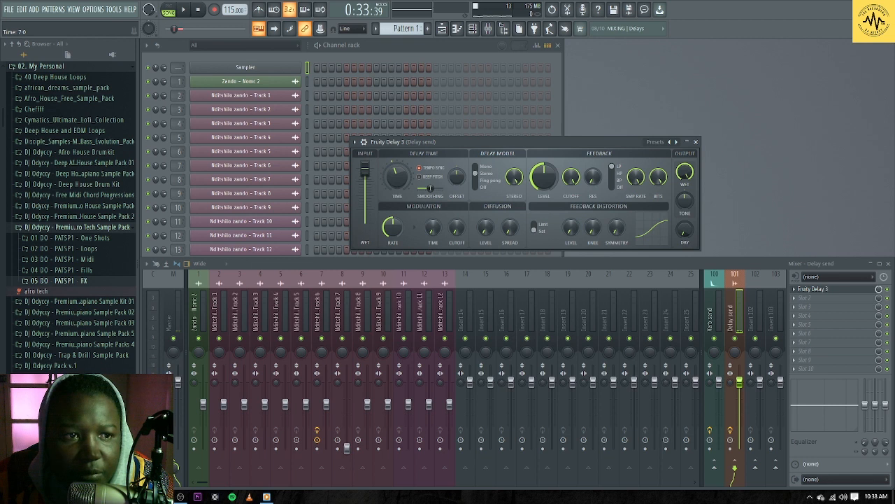
key(space)
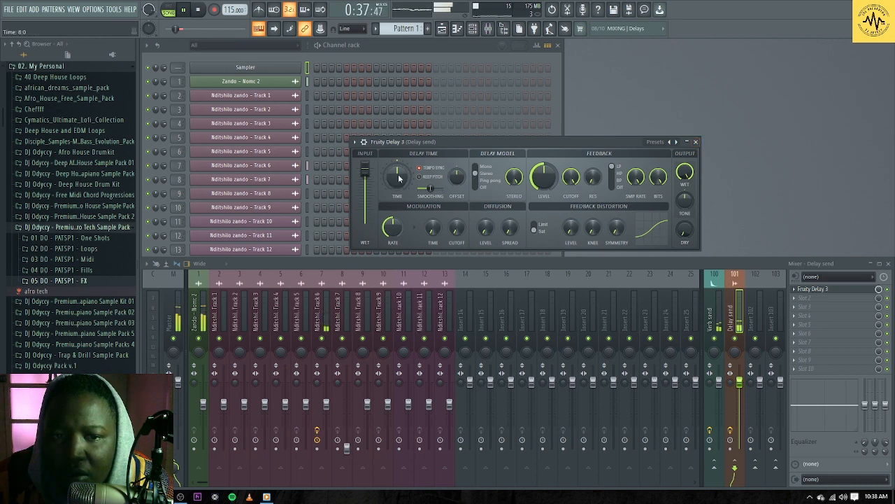
drag(497, 141, 493, 110)
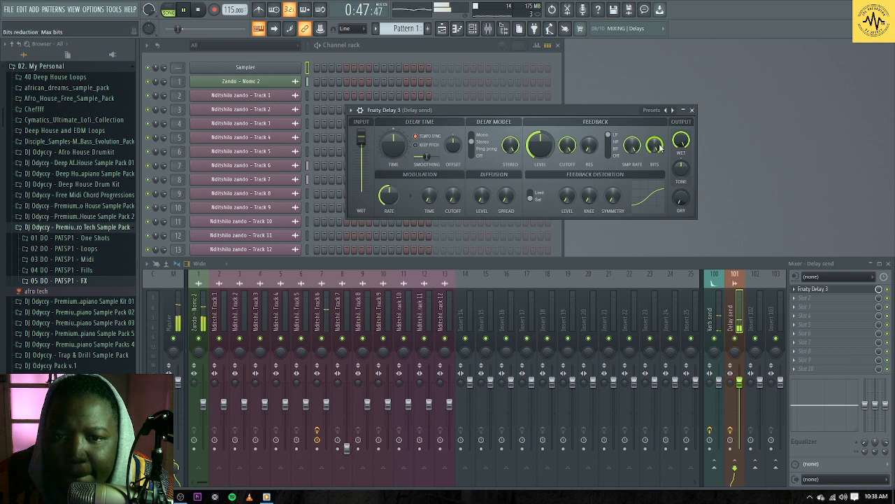
click(691, 110)
Raise the Track 6 vocal's send level to Verb send and slightly lower its volume fader while the mix plays
click(324, 328)
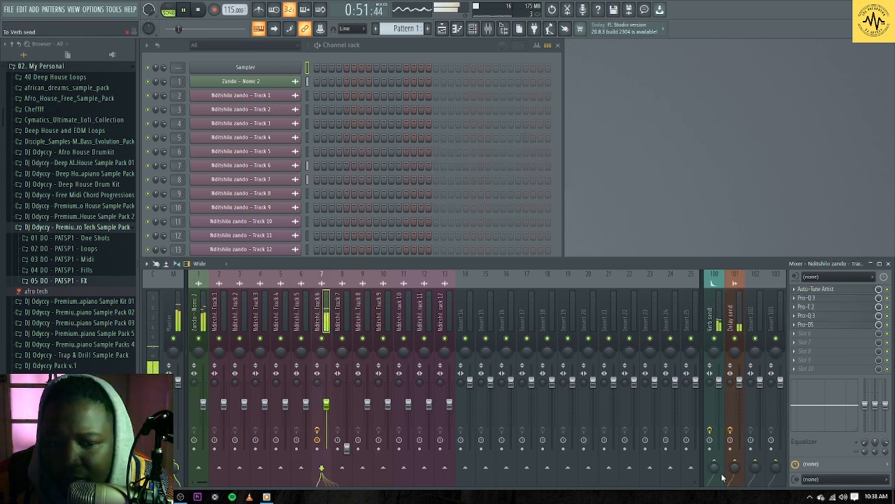
key(space)
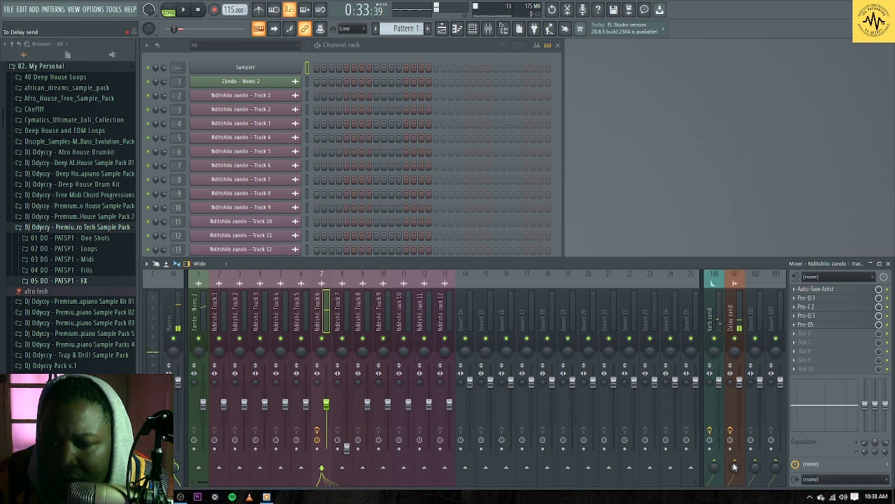
key(space)
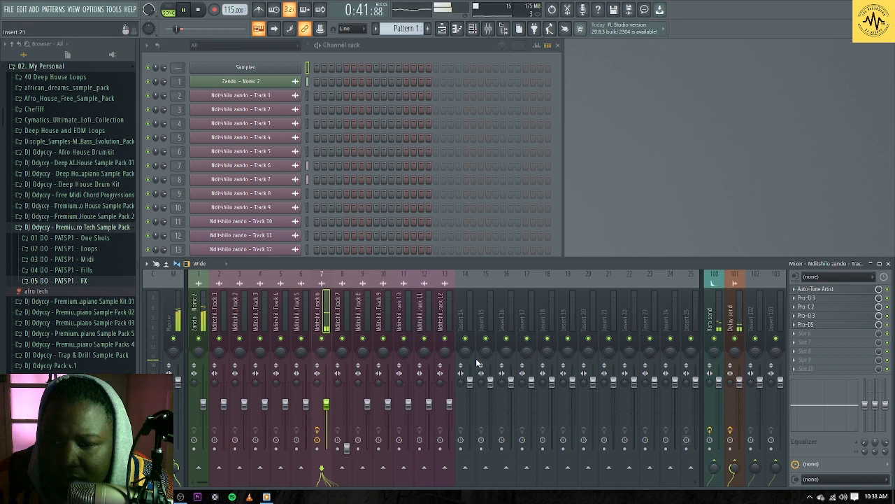
click(715, 465)
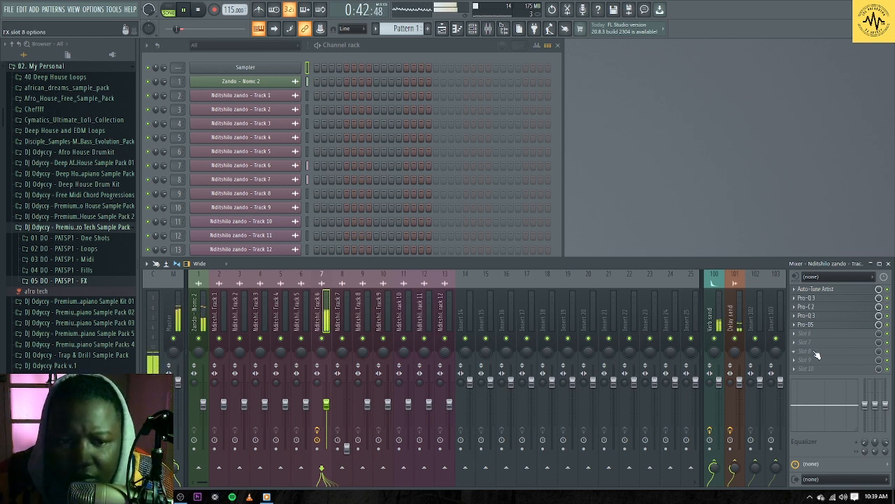
drag(320, 405, 326, 409)
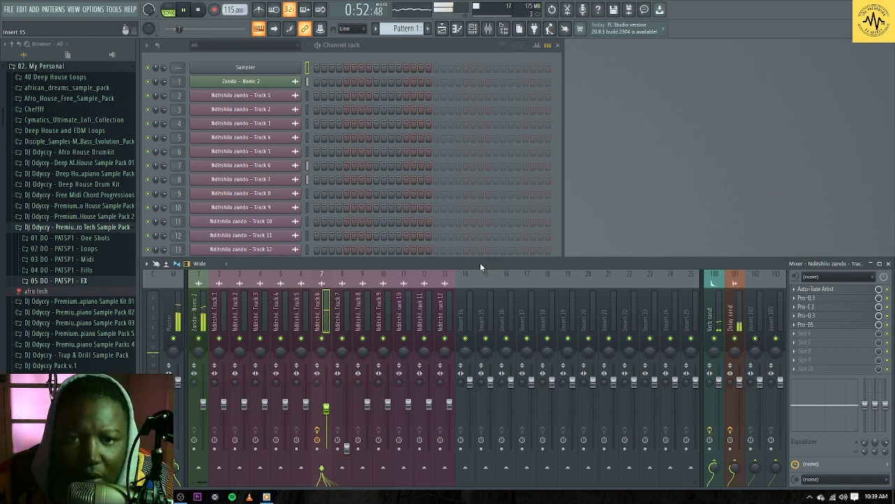
key(space)
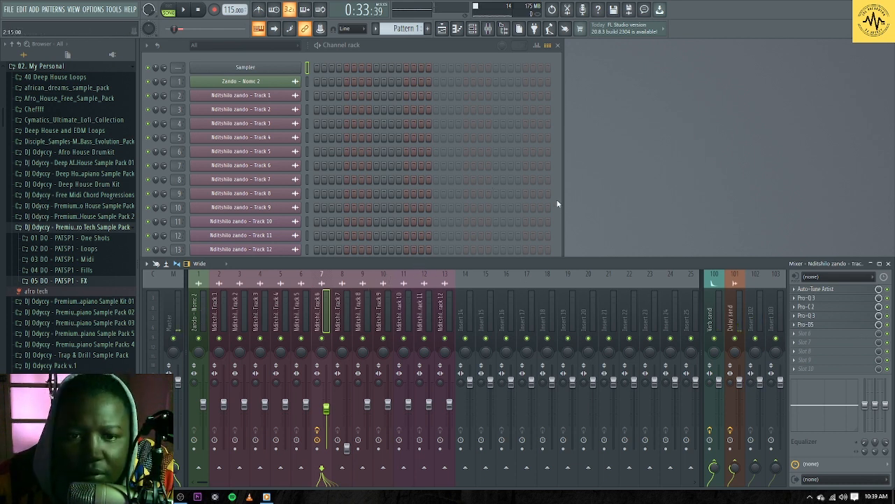
click(795, 339)
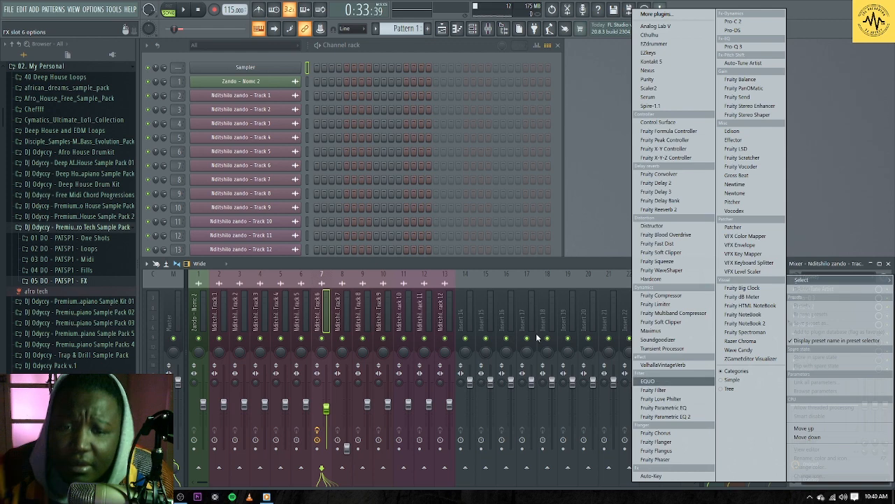
click(468, 267)
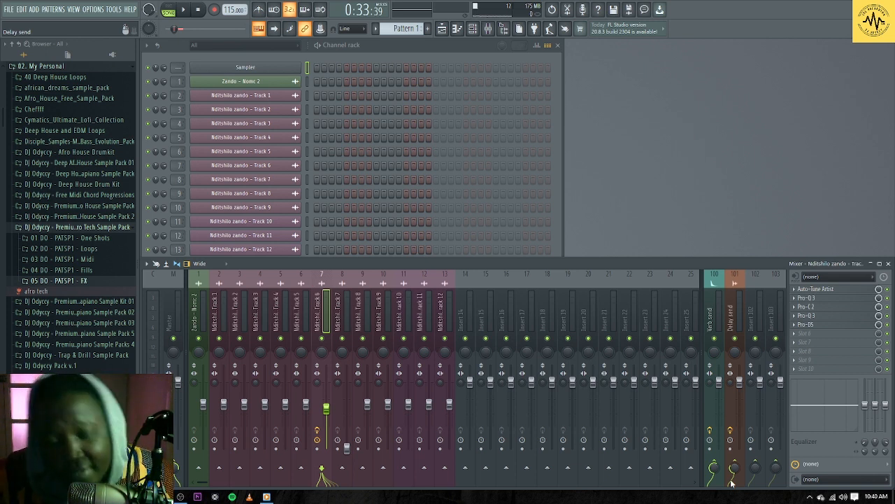
Play the processed Track 6 vocal with the beat to check the balance, and show the Playlist arrangement
key(space)
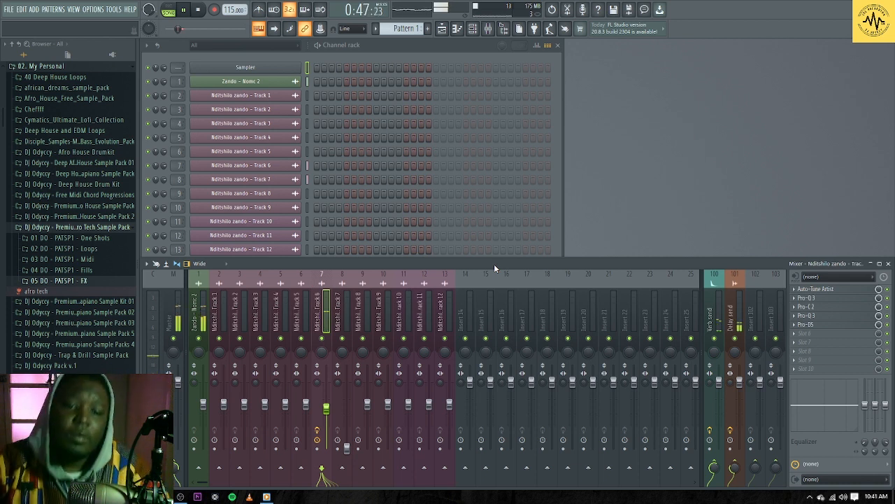
key(space)
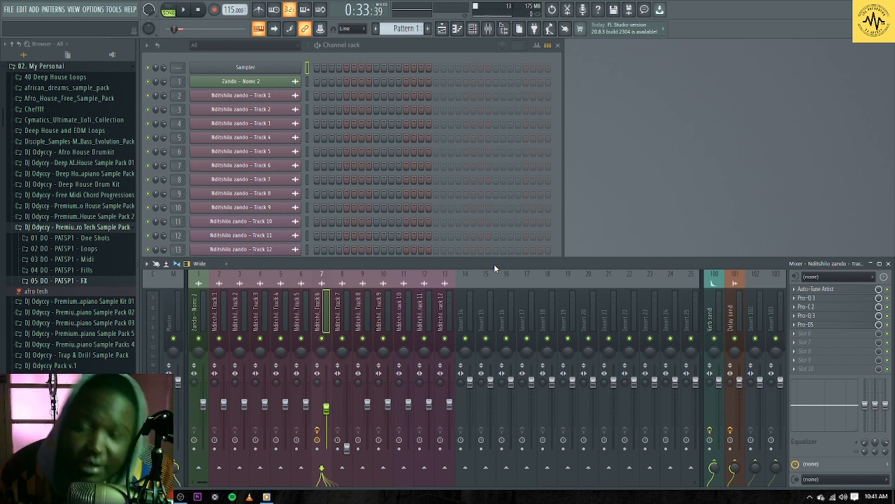
key(space)
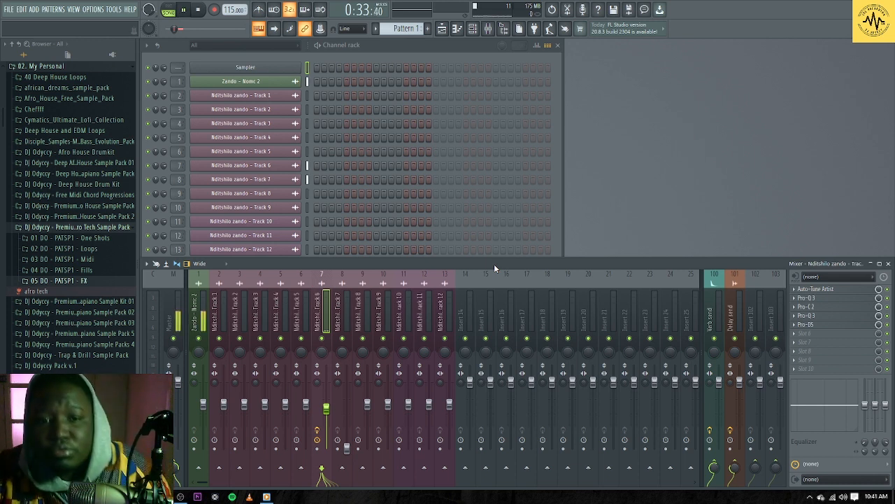
click(449, 29)
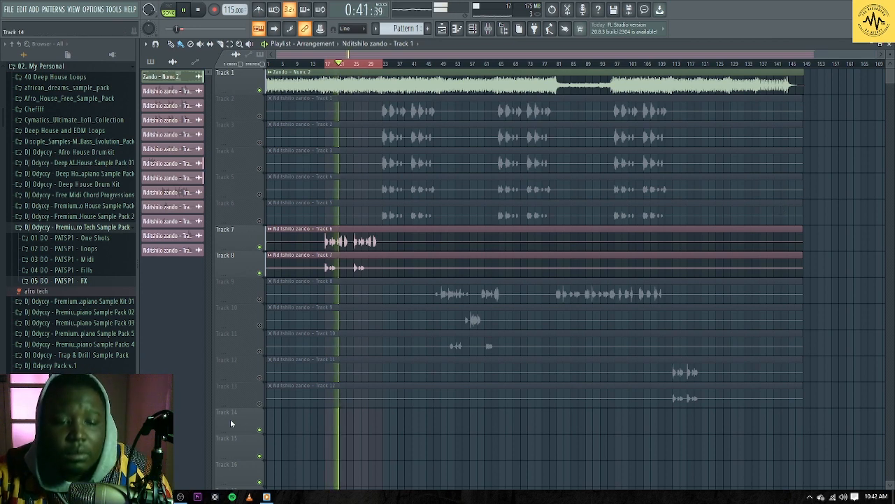
click(181, 496)
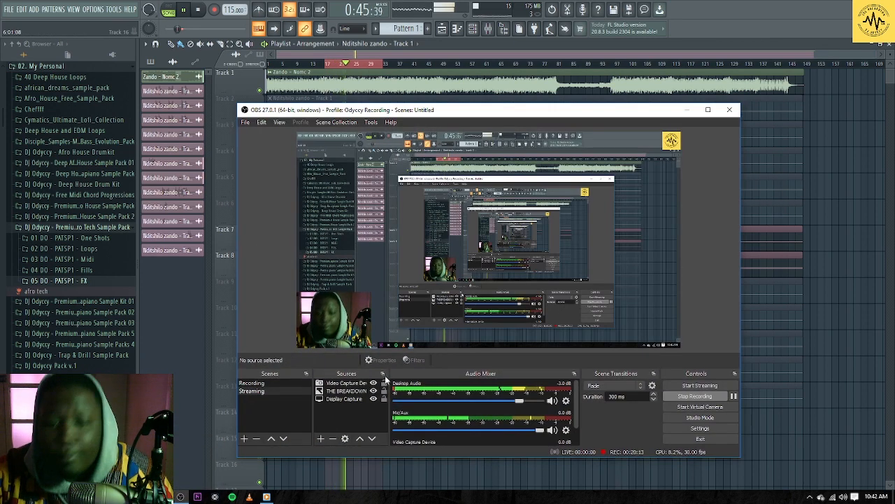